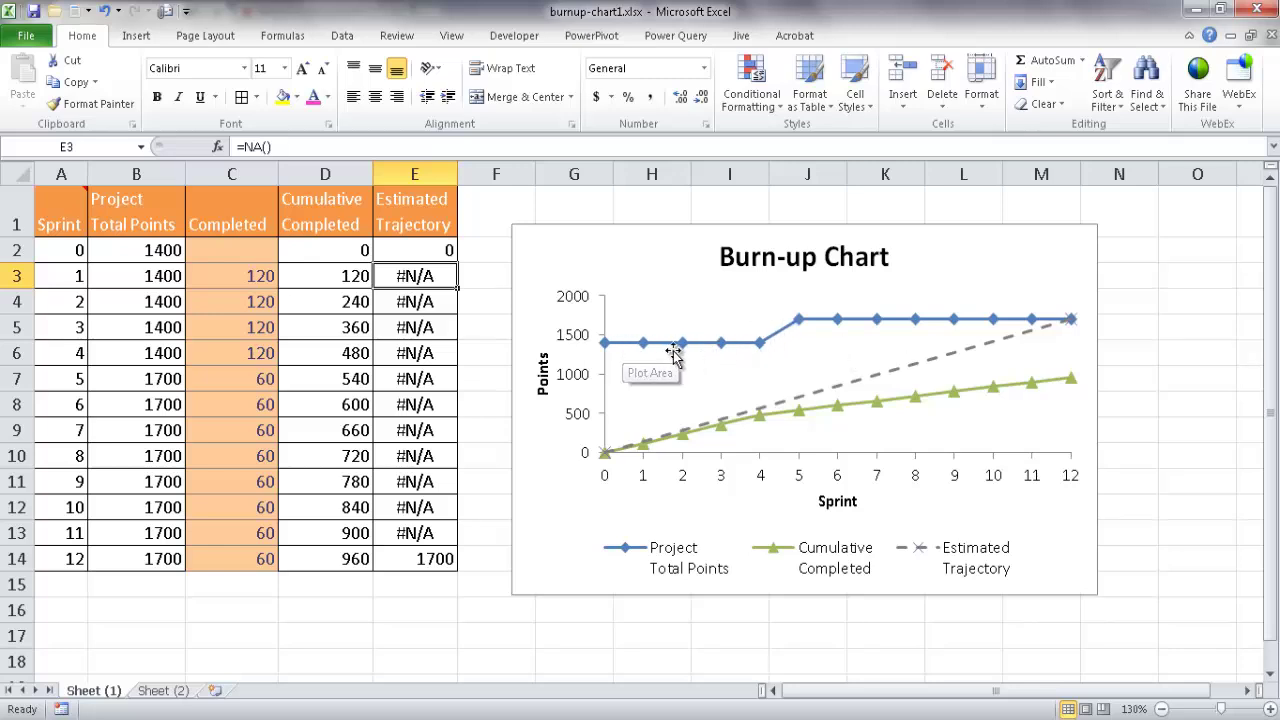
Step: Review the finished Burn-up Chart on Sheet (1) before moving to Sheet (2)
mouse_move(800, 335)
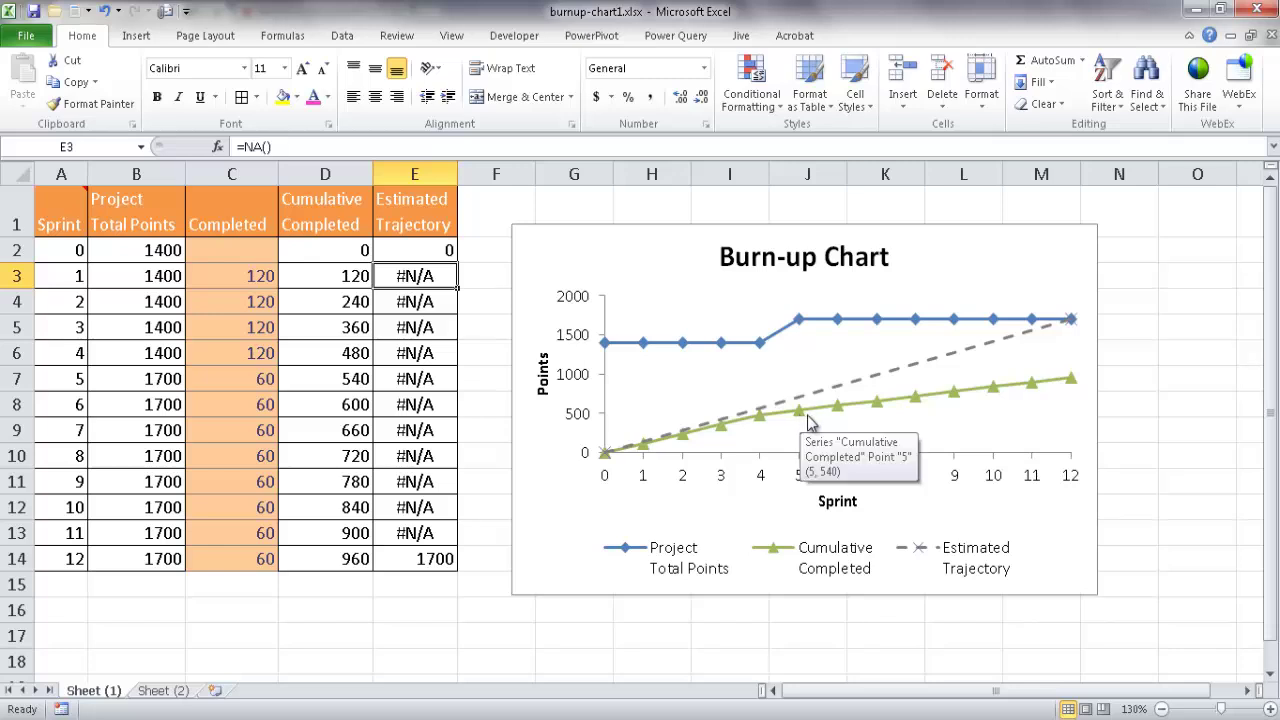
mouse_move(838, 420)
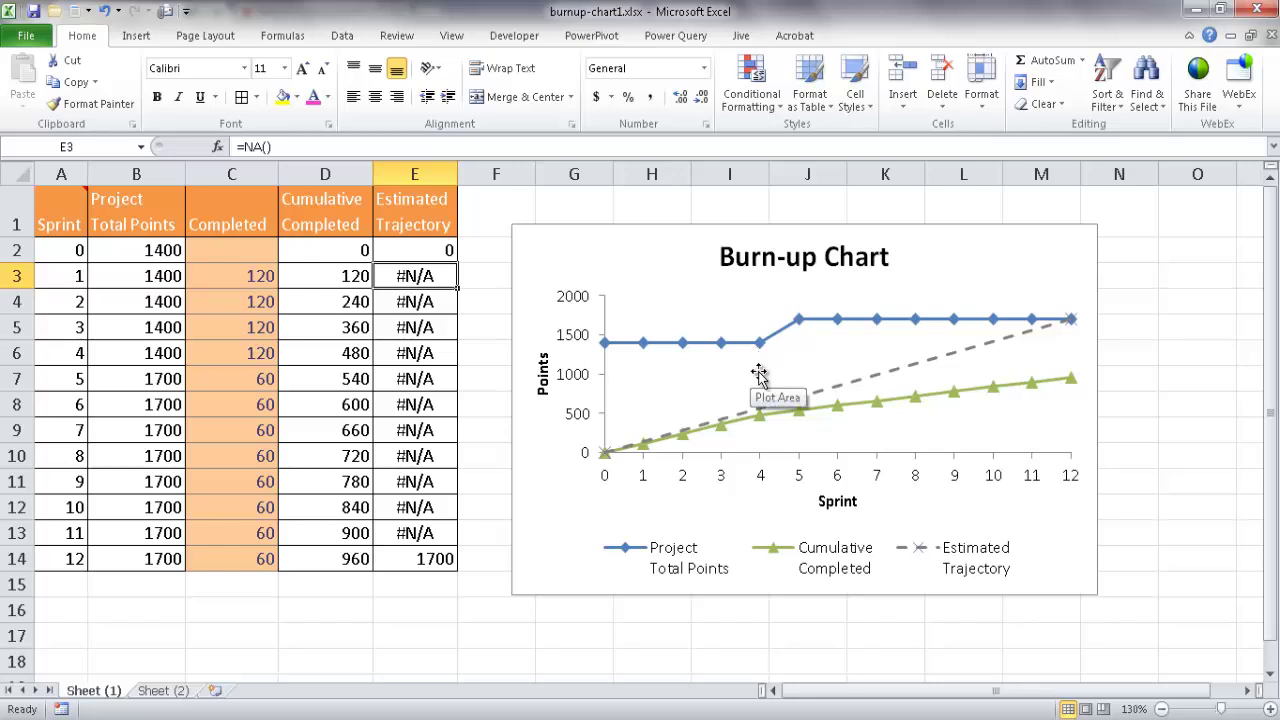
mouse_move(759, 347)
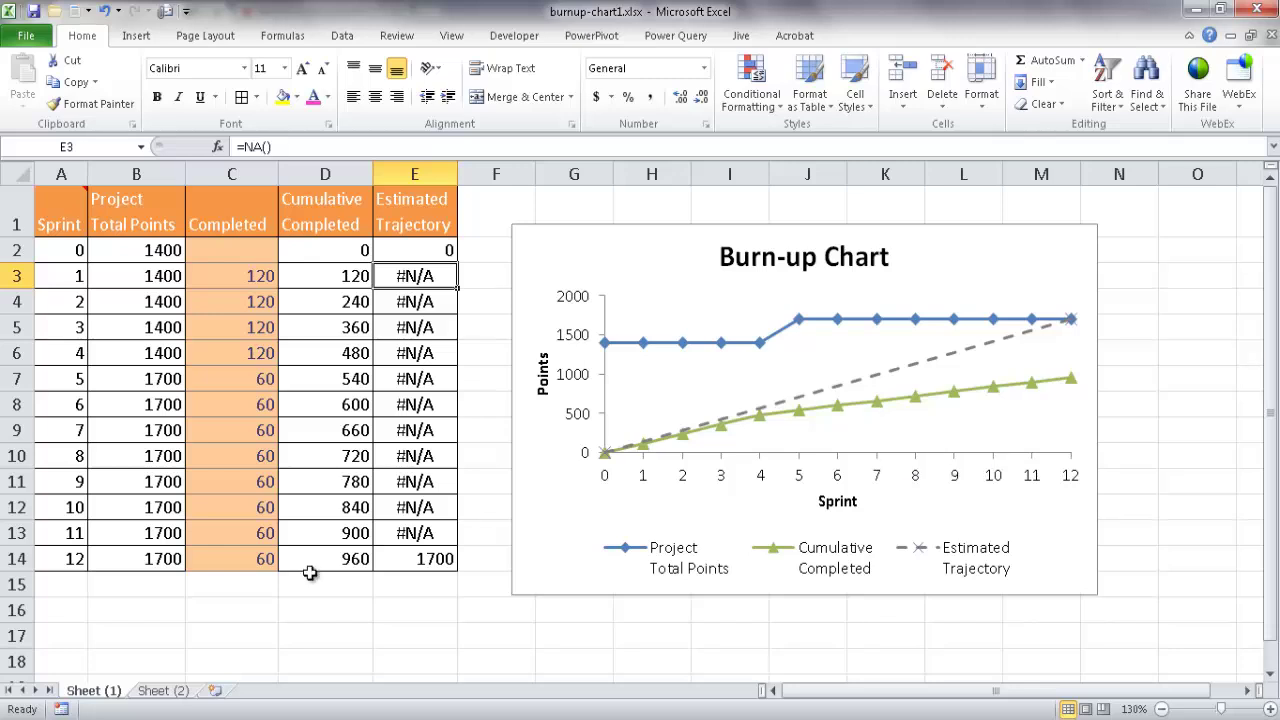
Step: On Sheet (2), number the sprints 0 to 12 down column A (A2:A14)
click(165, 692)
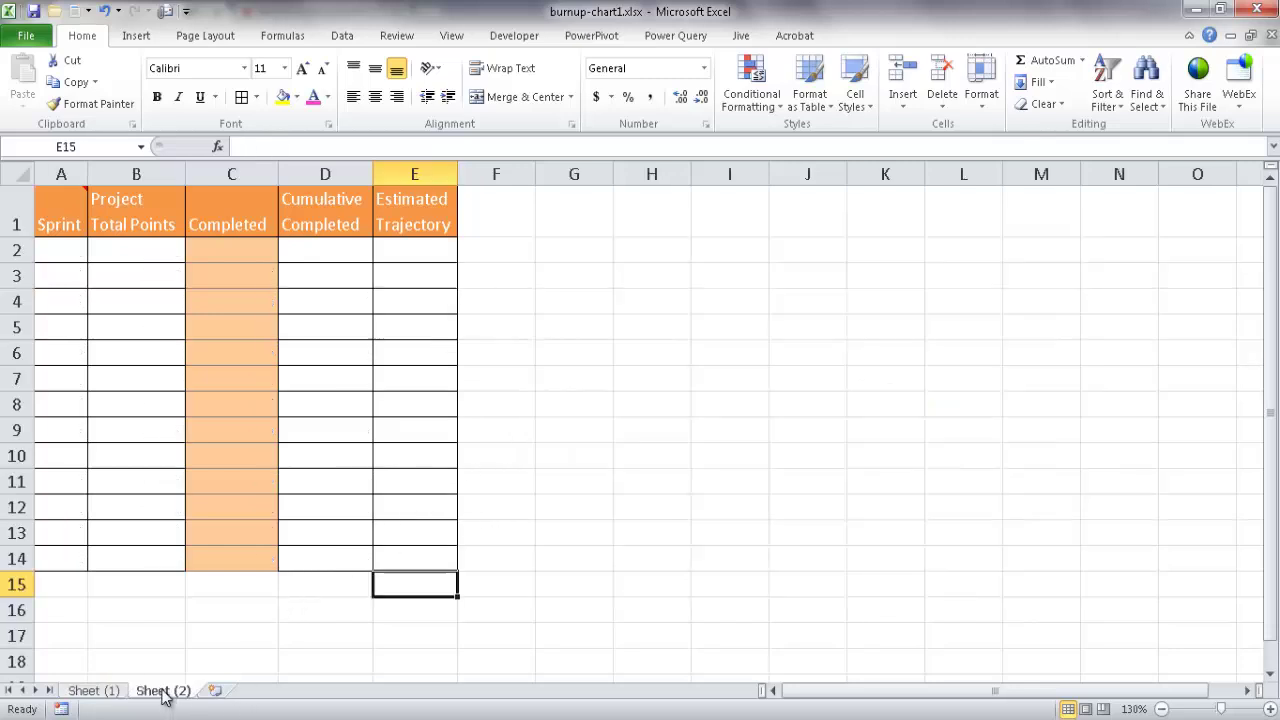
click(66, 255)
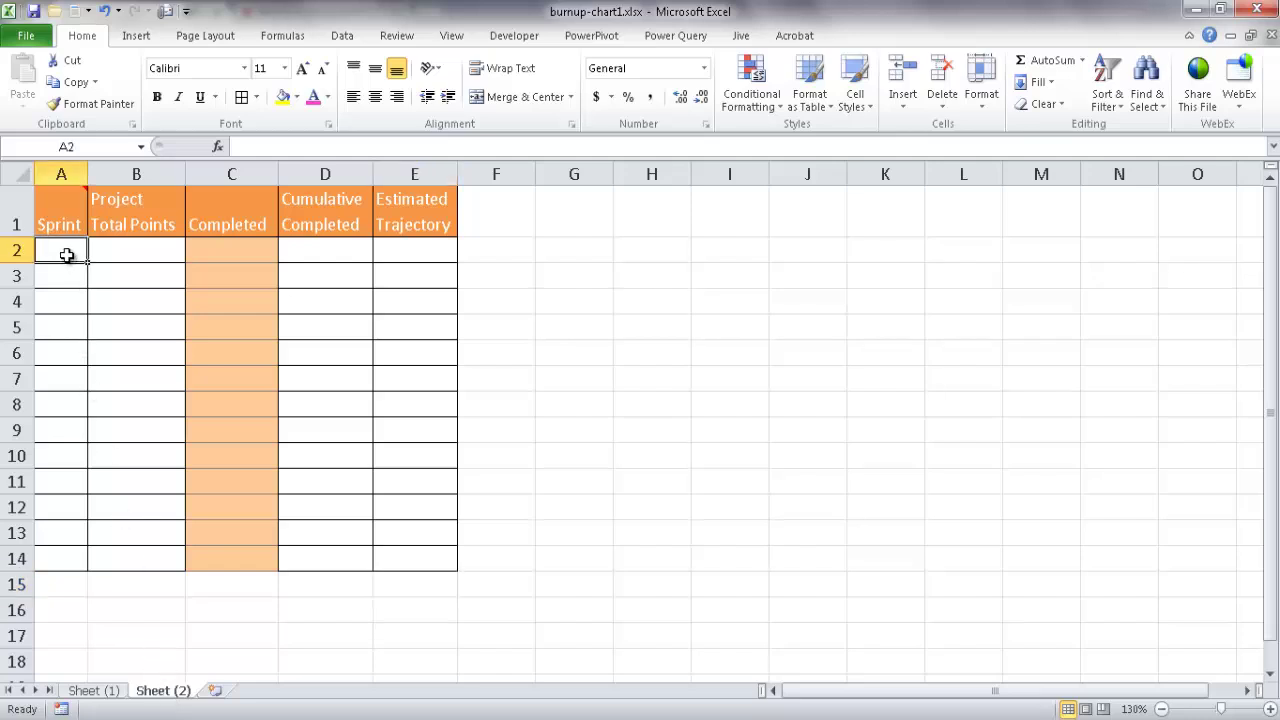
text(0)
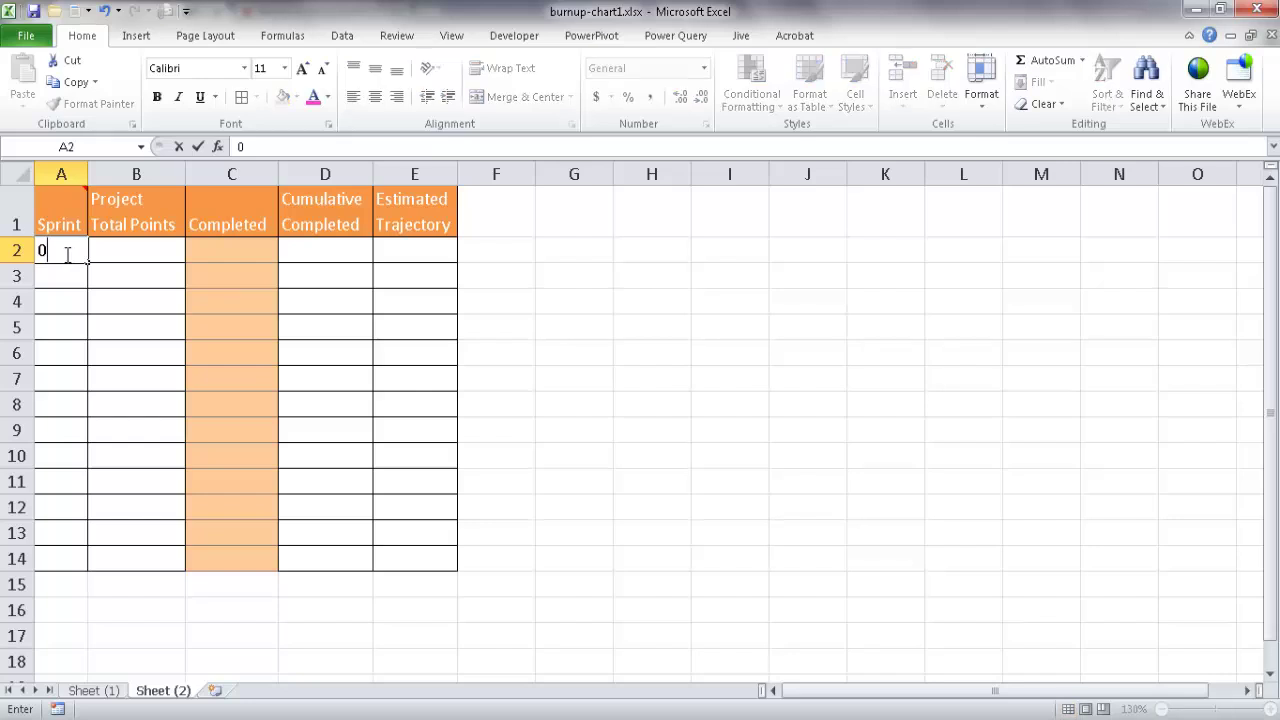
key(Return)
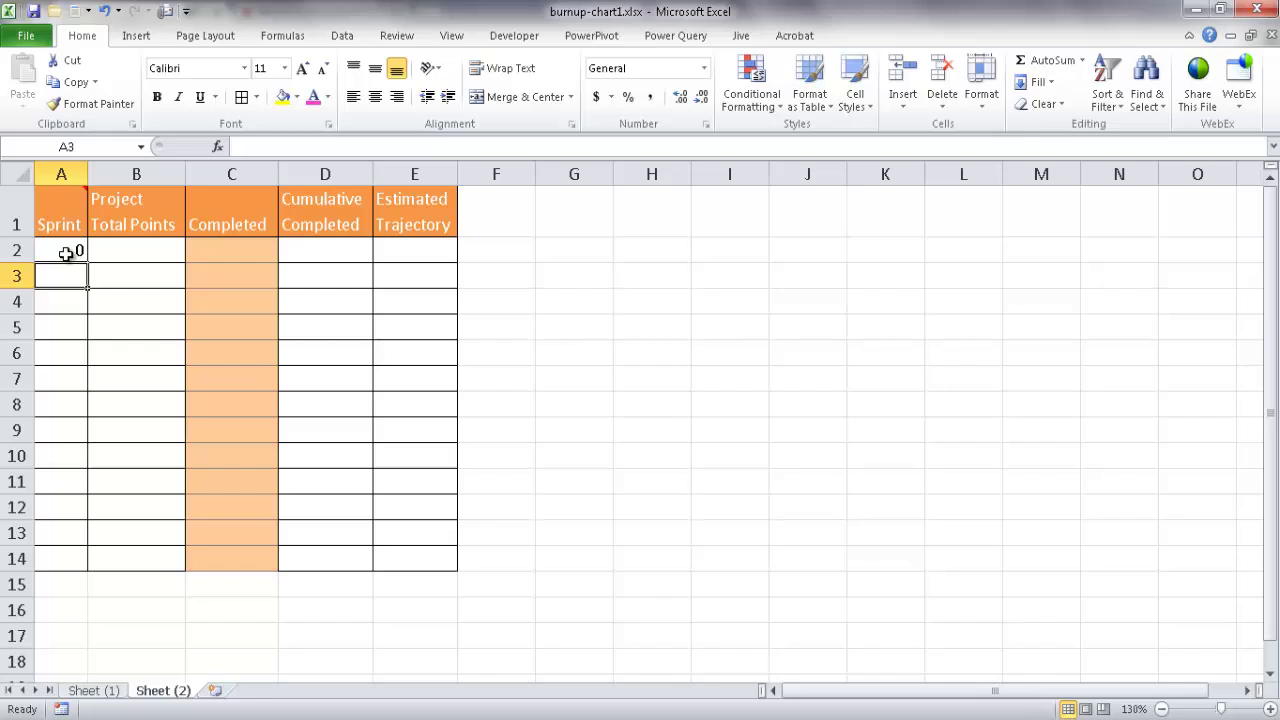
text(1)
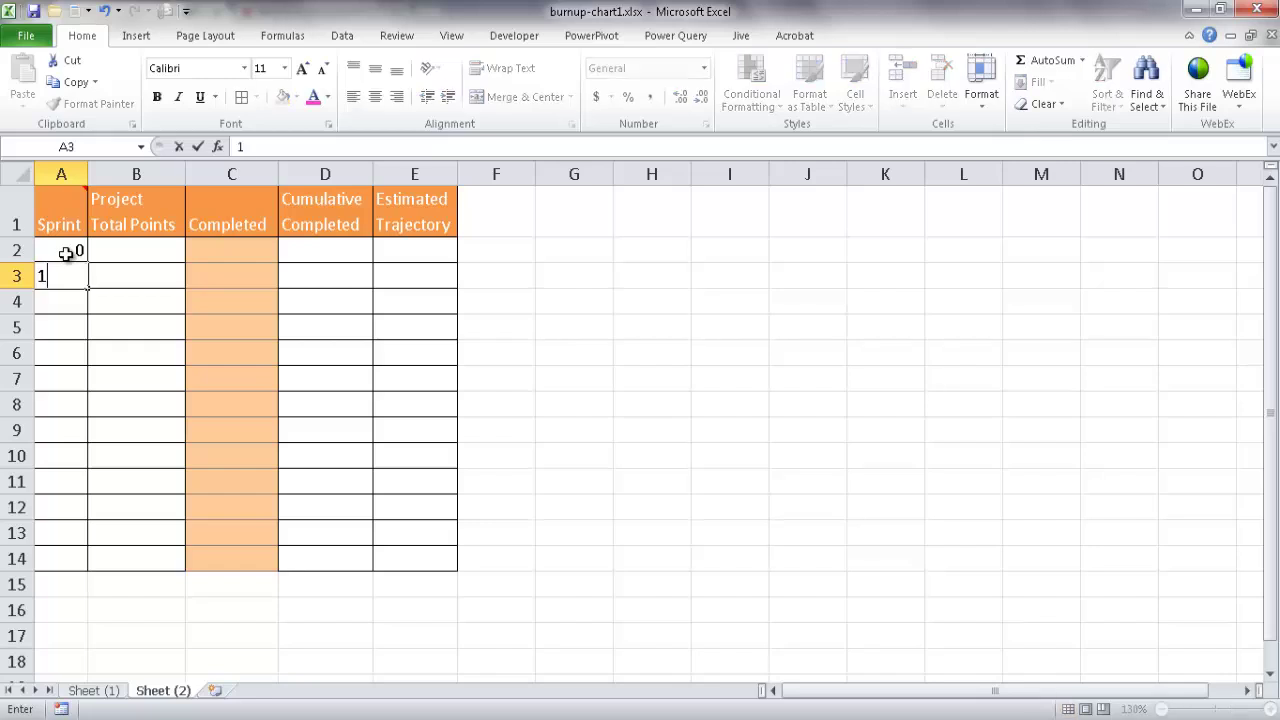
key(Return)
text(2)
key(Return)
click(66, 284)
drag(66, 290, 74, 297)
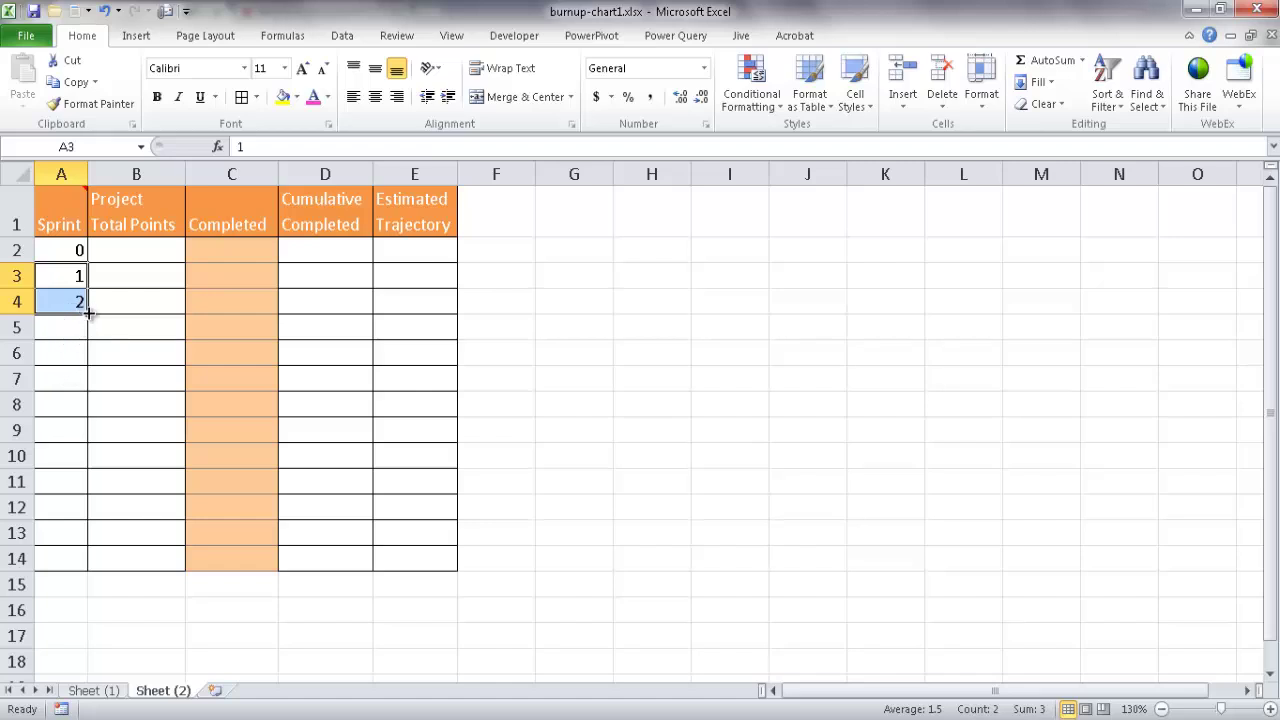
drag(89, 313, 82, 562)
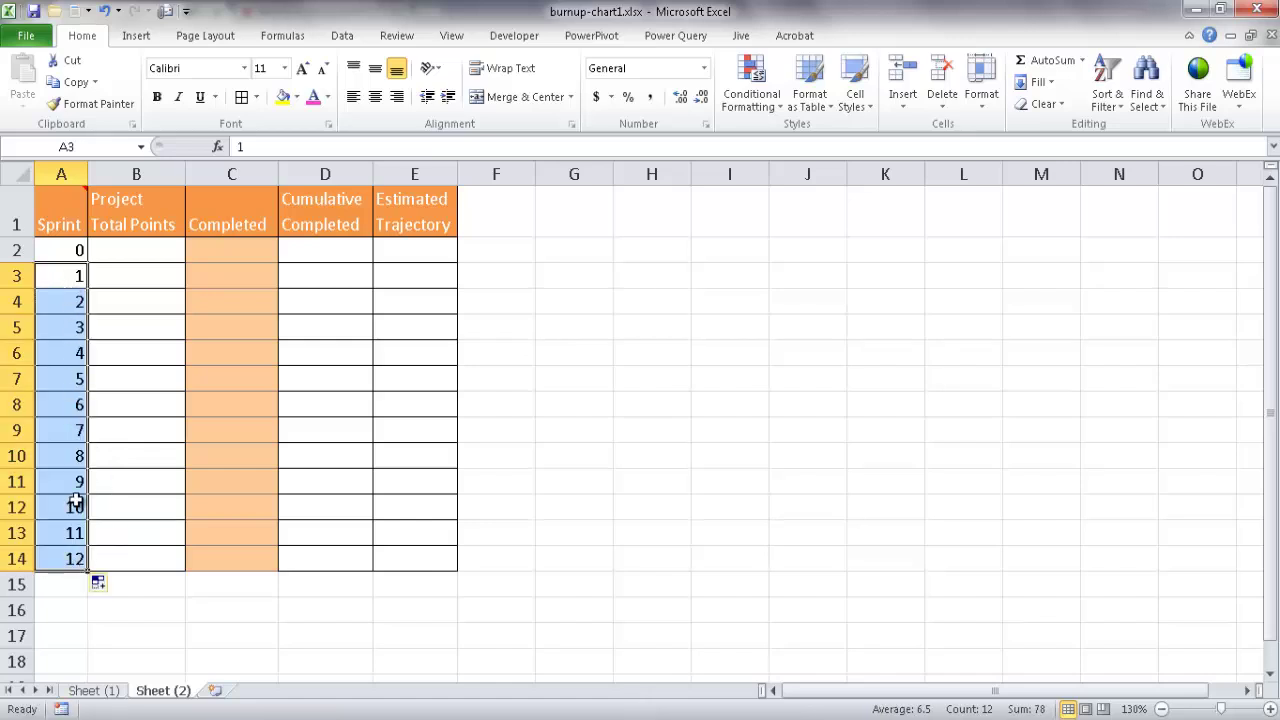
Step: Set Project Total Points to 1400 for every sprint in B2:B14
click(136, 252)
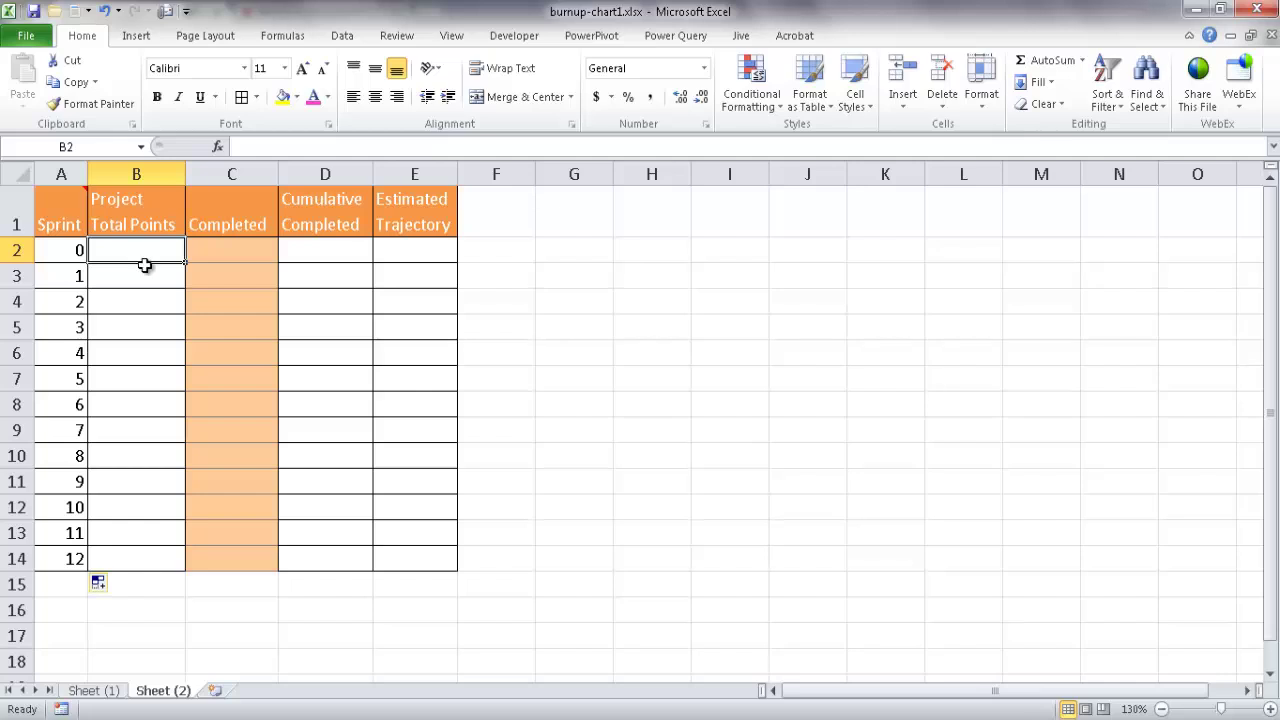
text(1400)
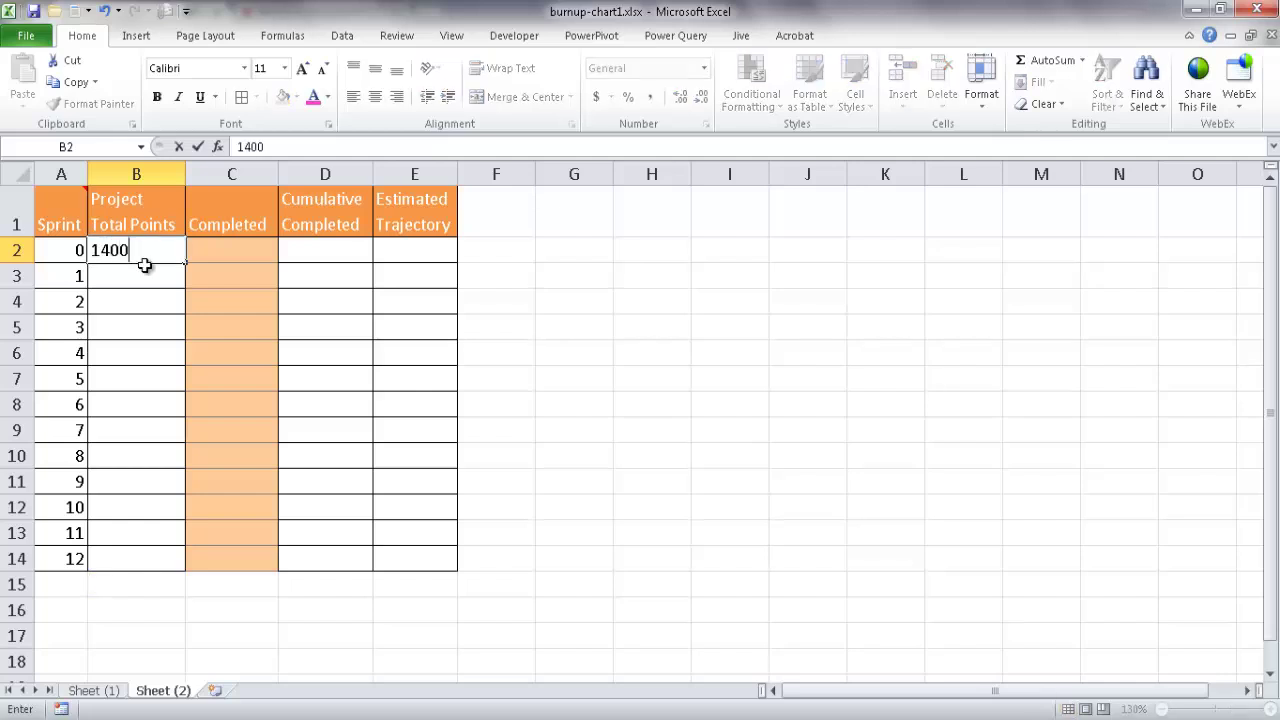
key(Return)
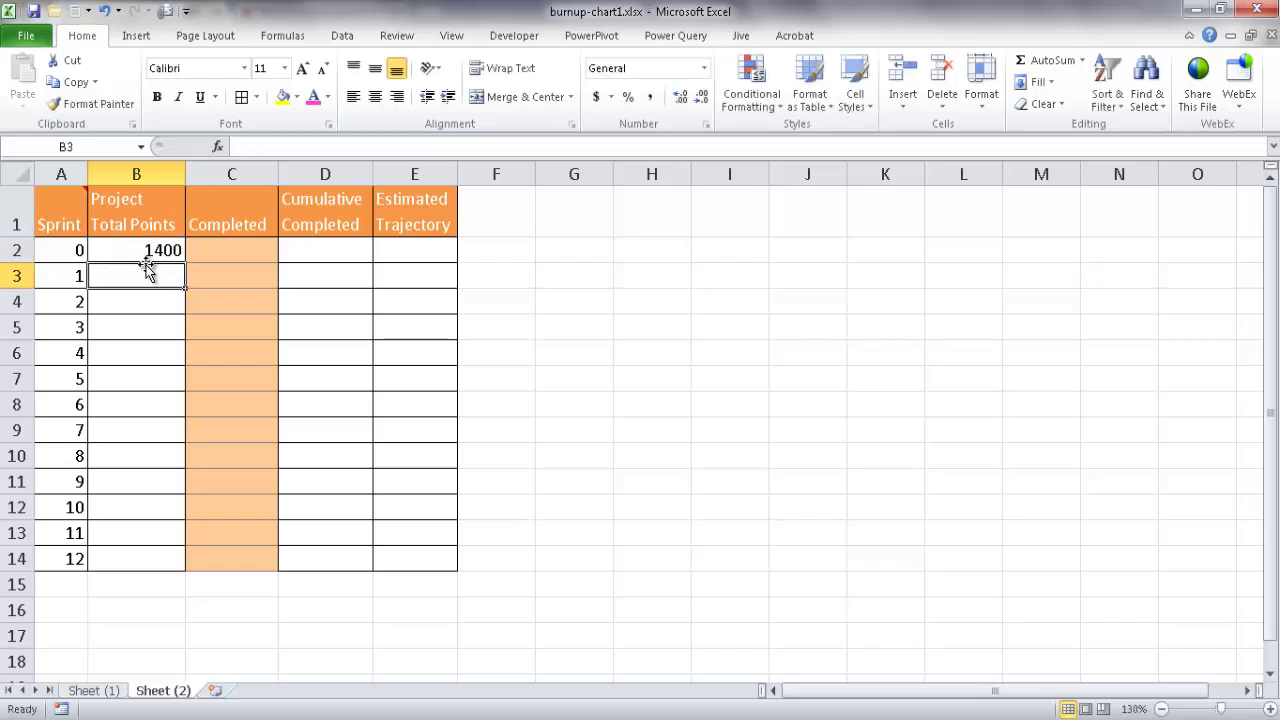
click(148, 251)
drag(186, 262, 152, 562)
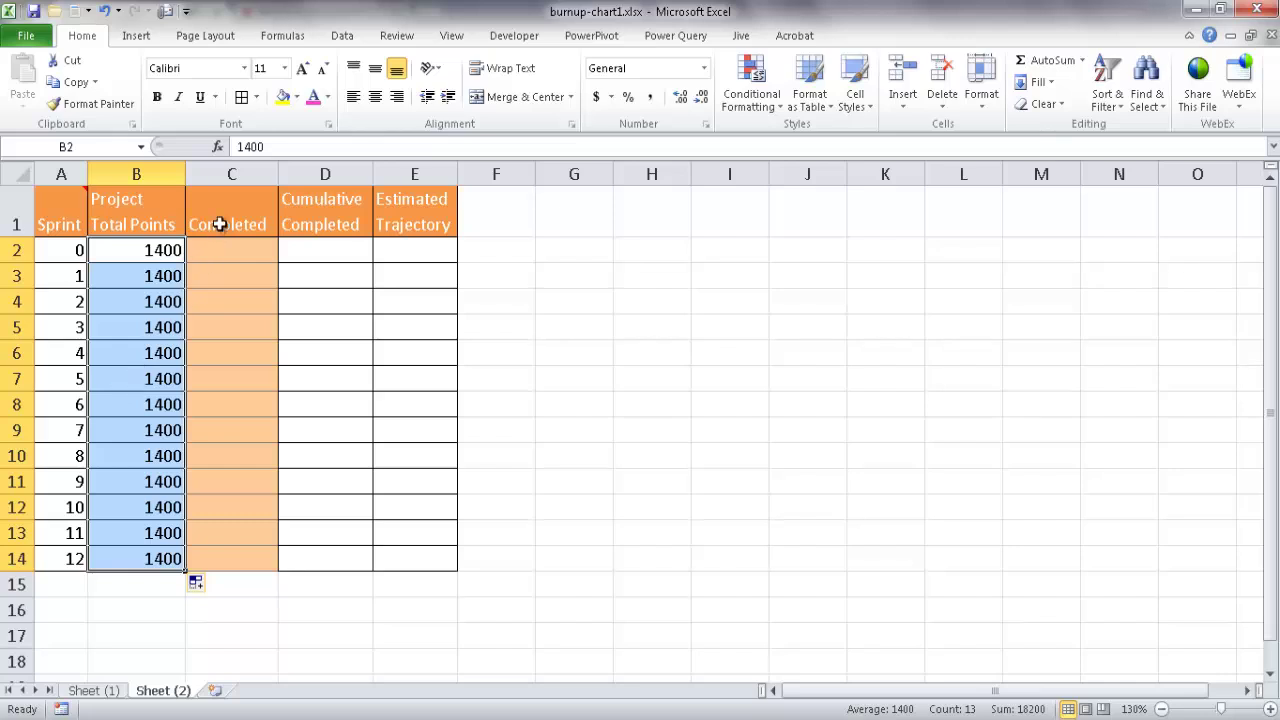
Step: Enter 0 as sprint 0's Completed value in C2
click(244, 248)
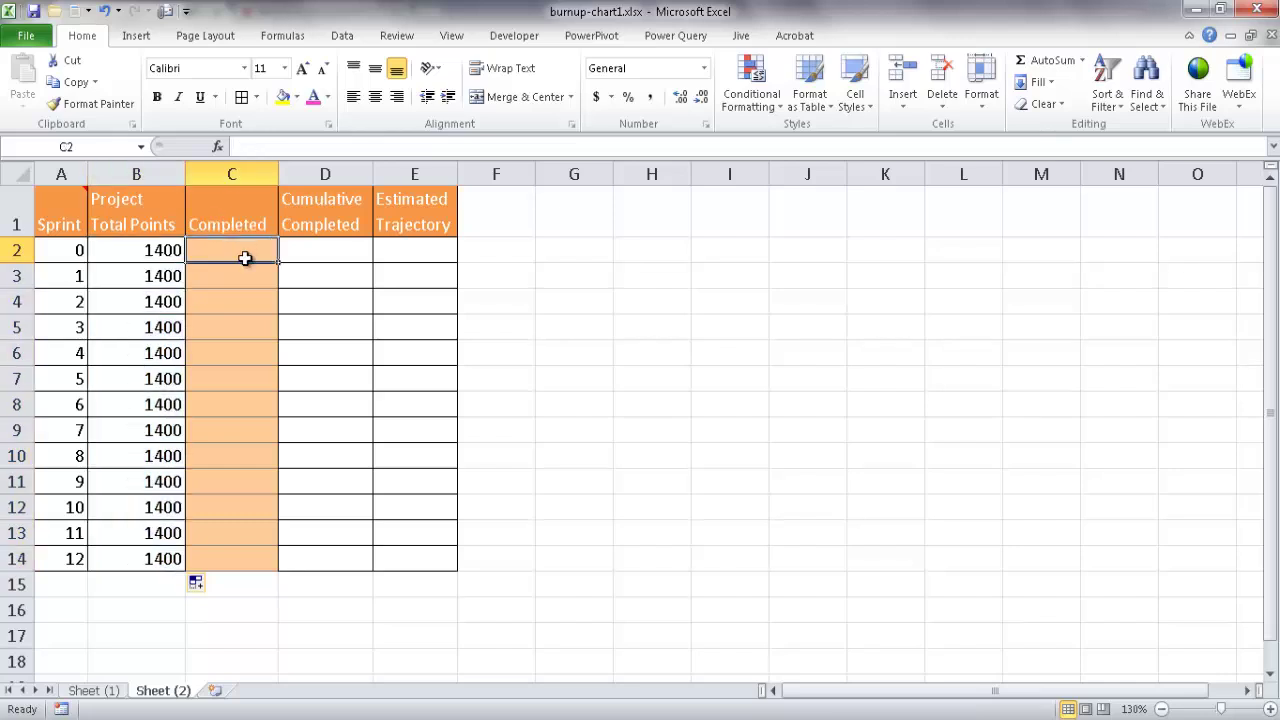
click(246, 277)
click(248, 302)
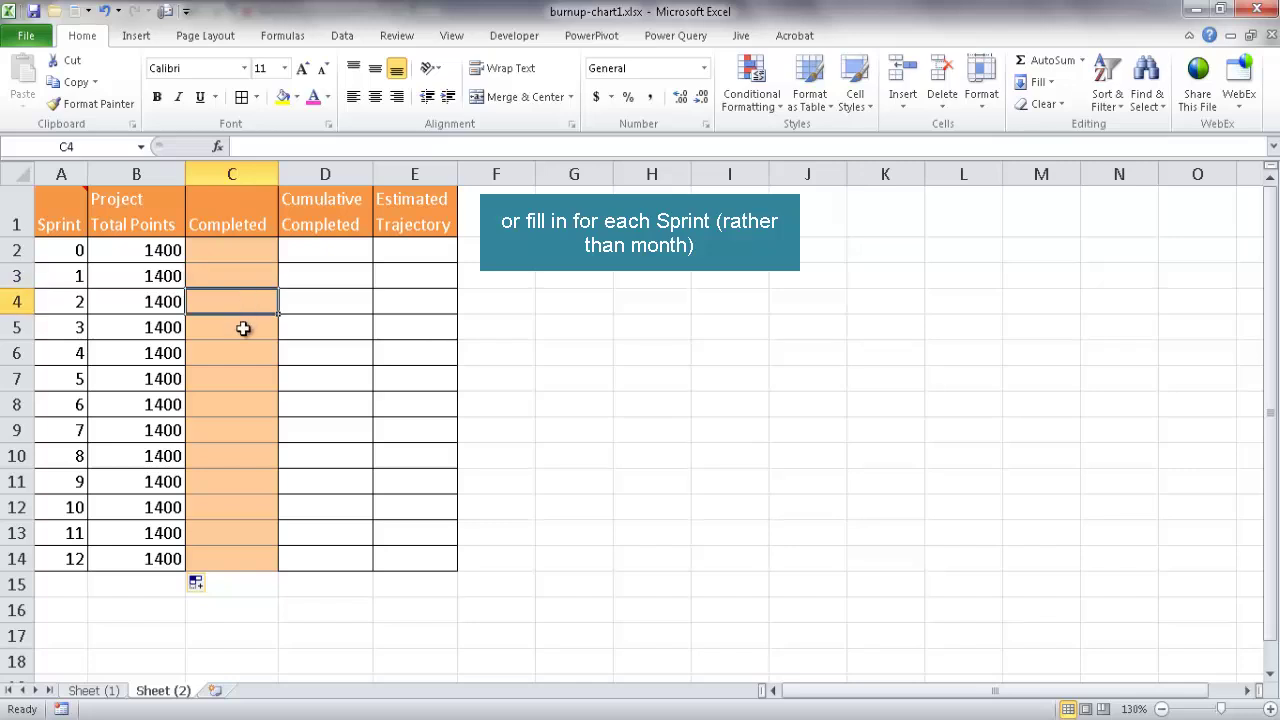
click(245, 330)
click(242, 355)
click(243, 378)
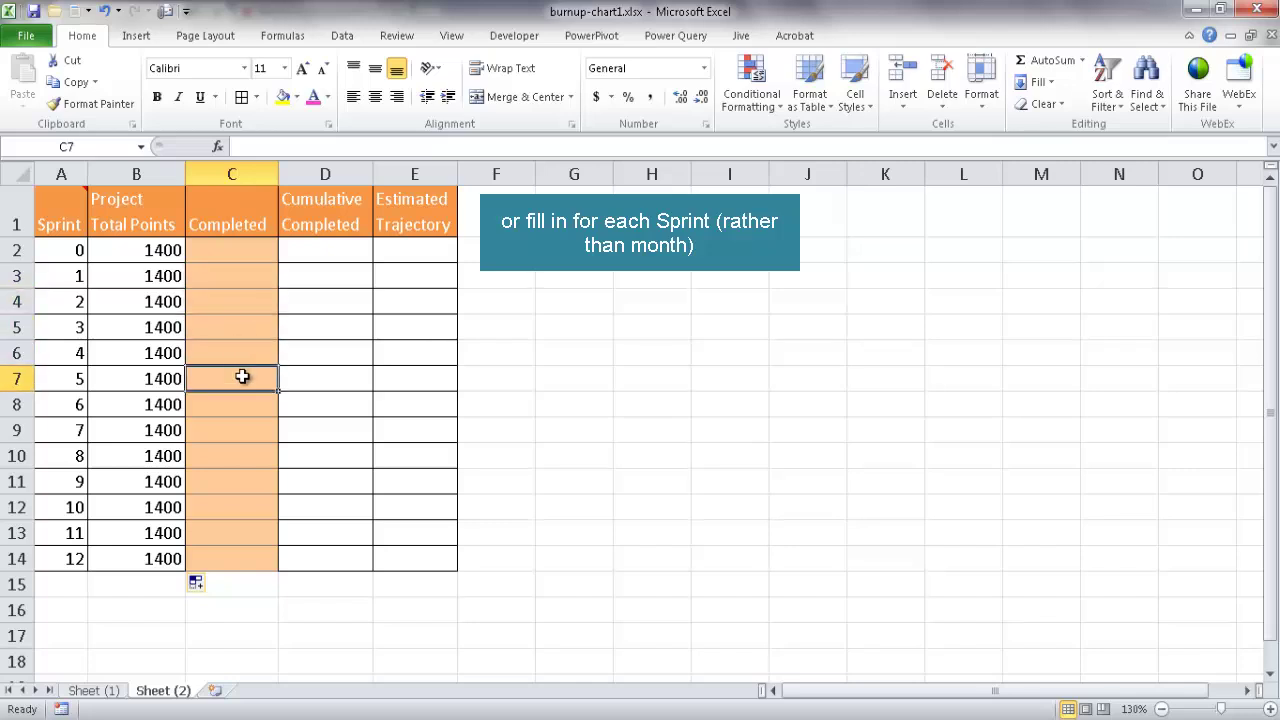
click(315, 249)
click(317, 275)
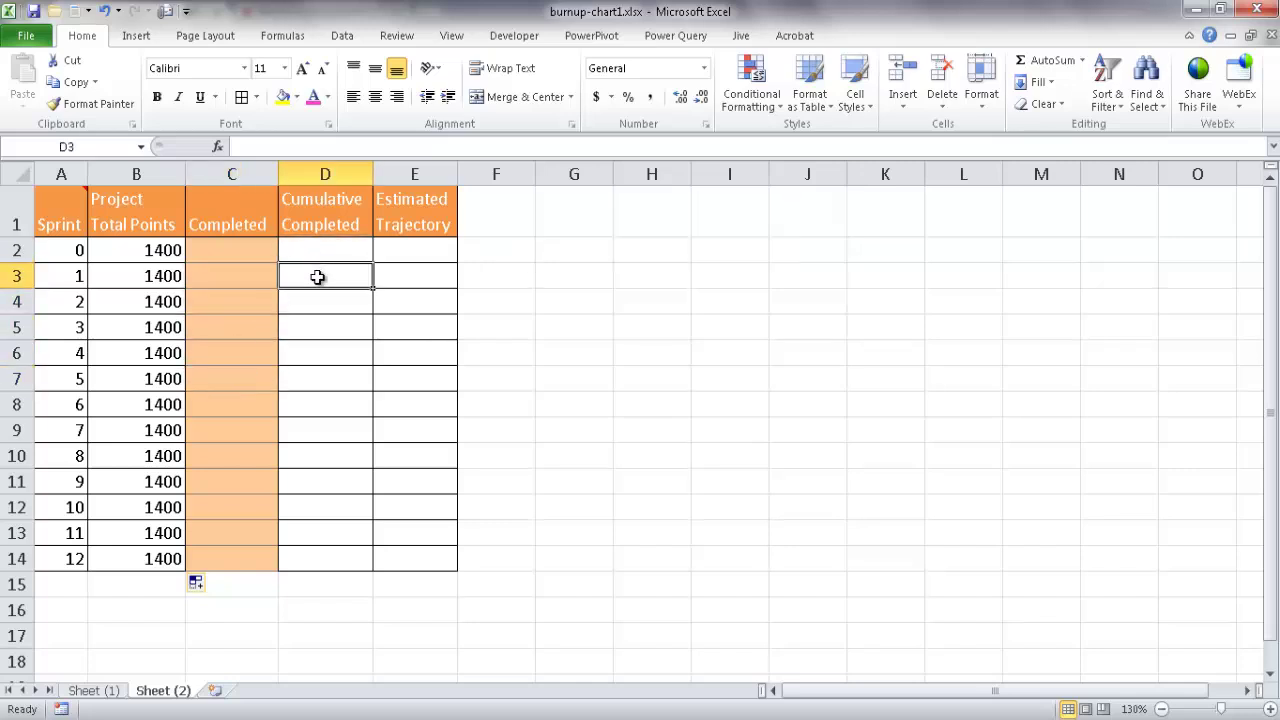
click(243, 247)
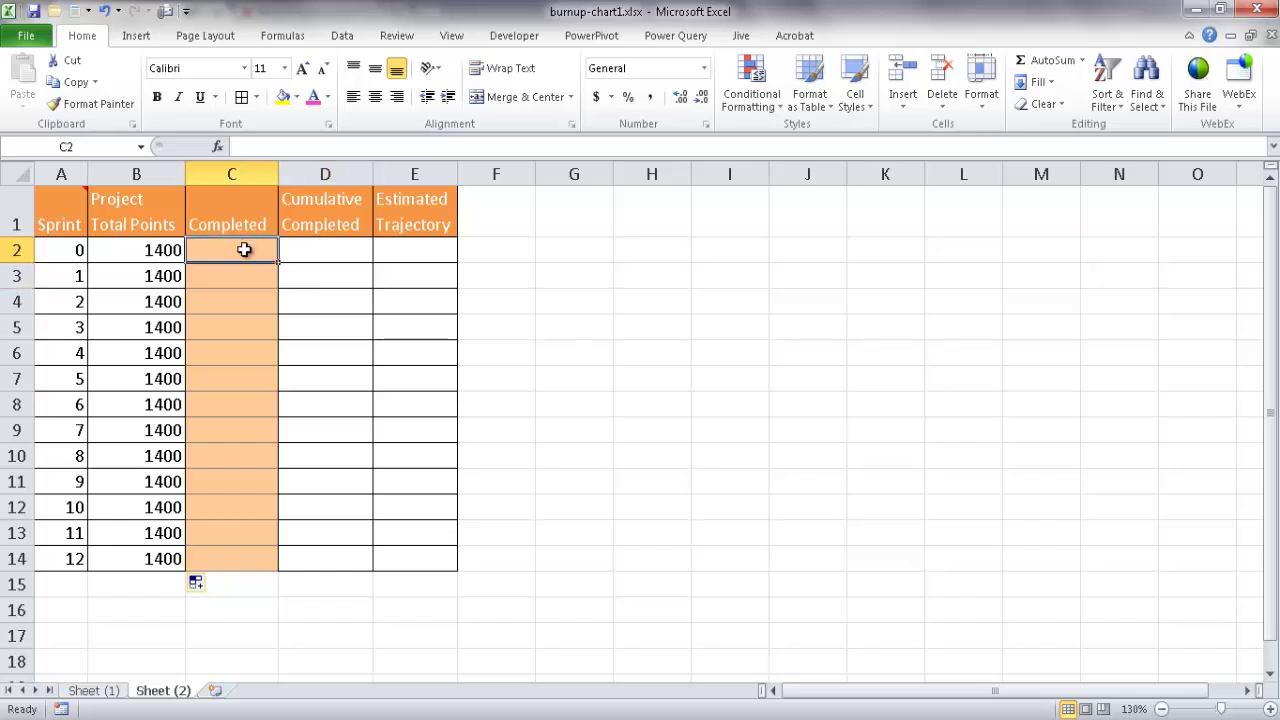
text(0)
key(Return)
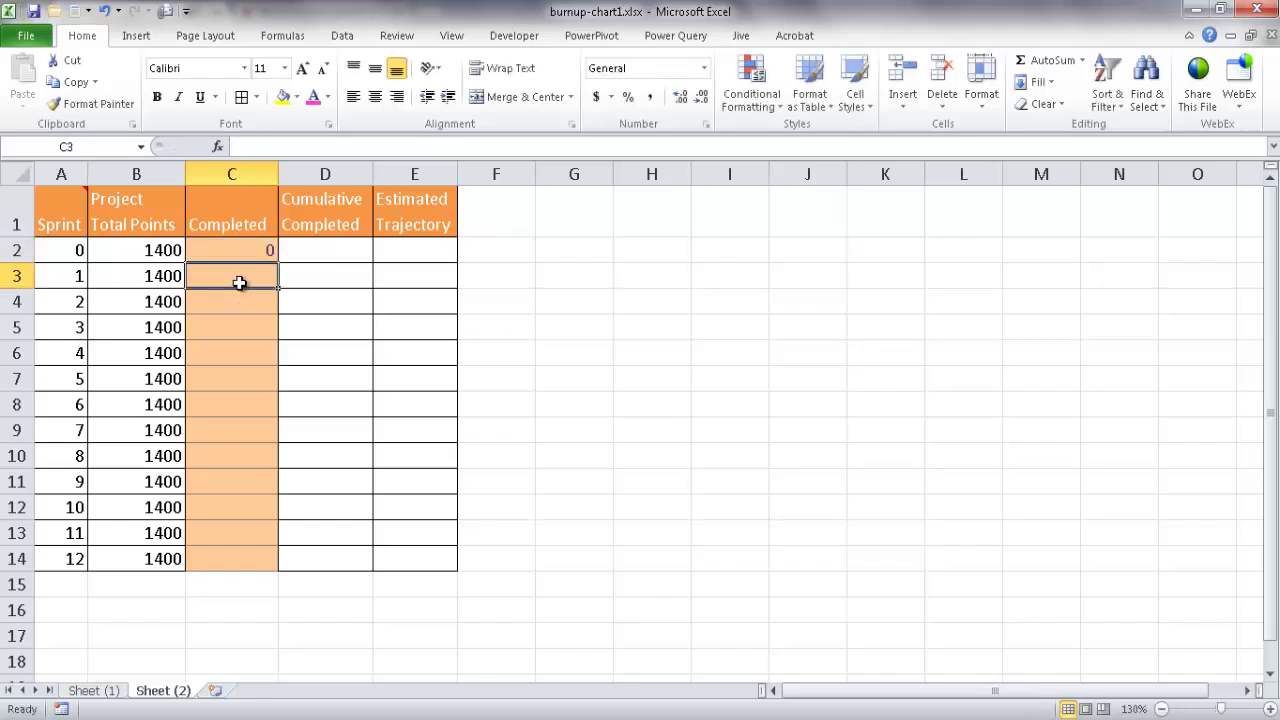
Step: Enter 120 Completed for sprints 1–3 and fill it down to sprint 12 (C14)
click(237, 253)
click(246, 279)
text(120)
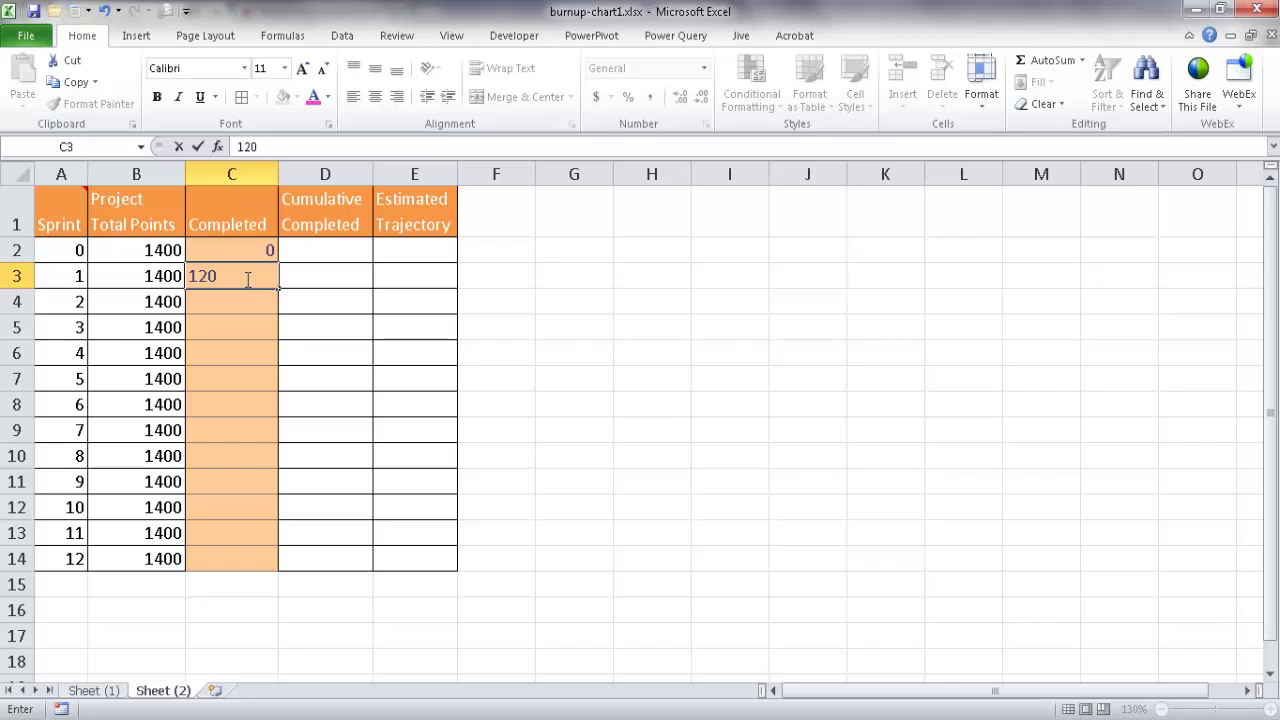
key(Return)
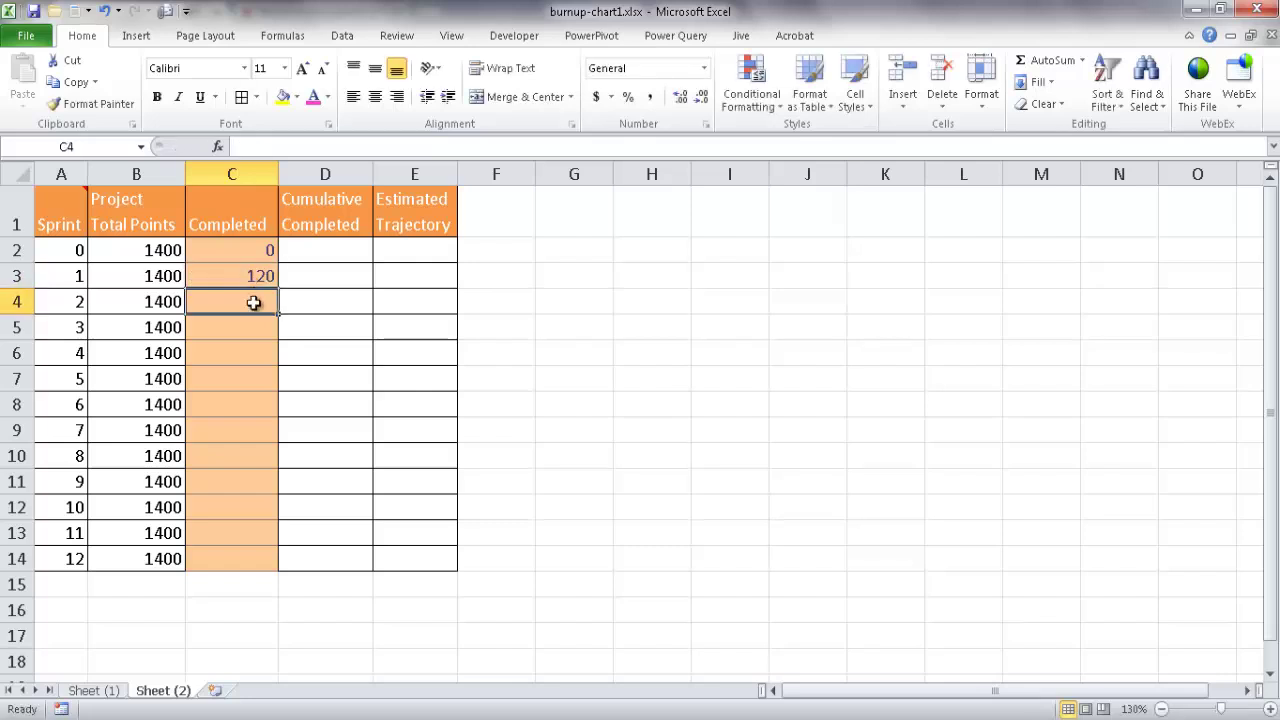
text(120)
key(Return)
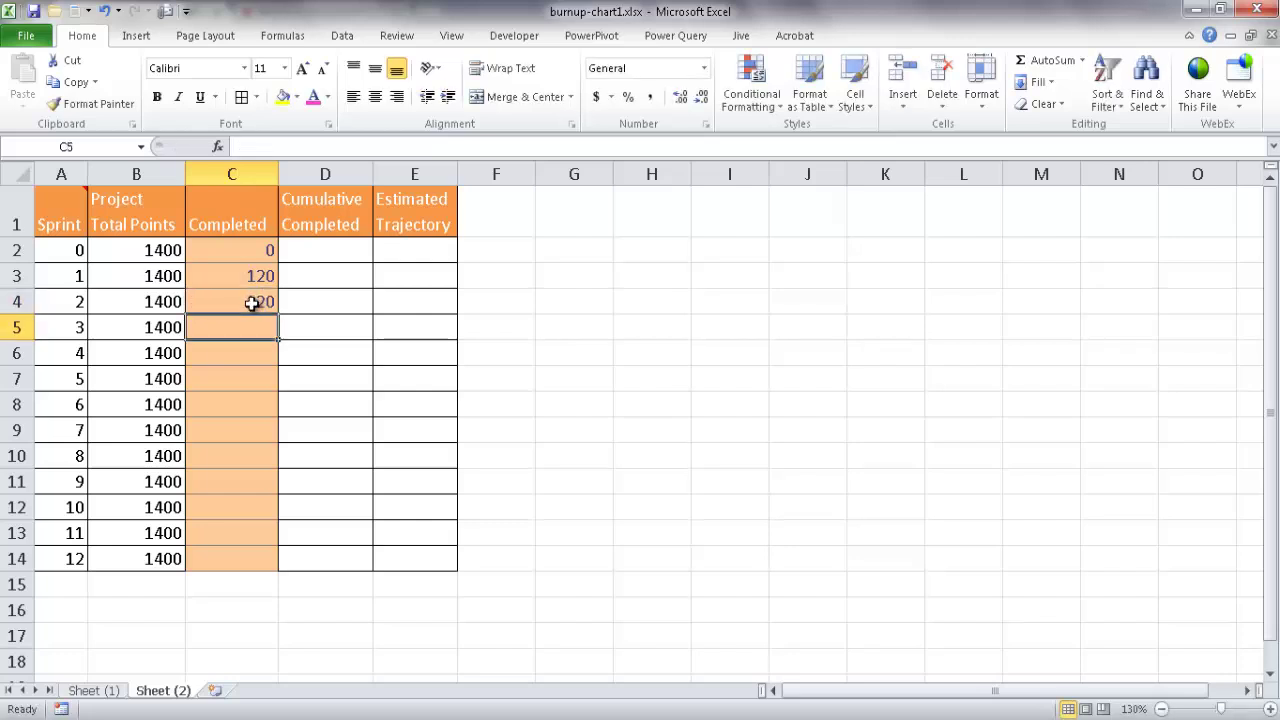
text(120)
key(Return)
click(245, 283)
drag(245, 283, 270, 567)
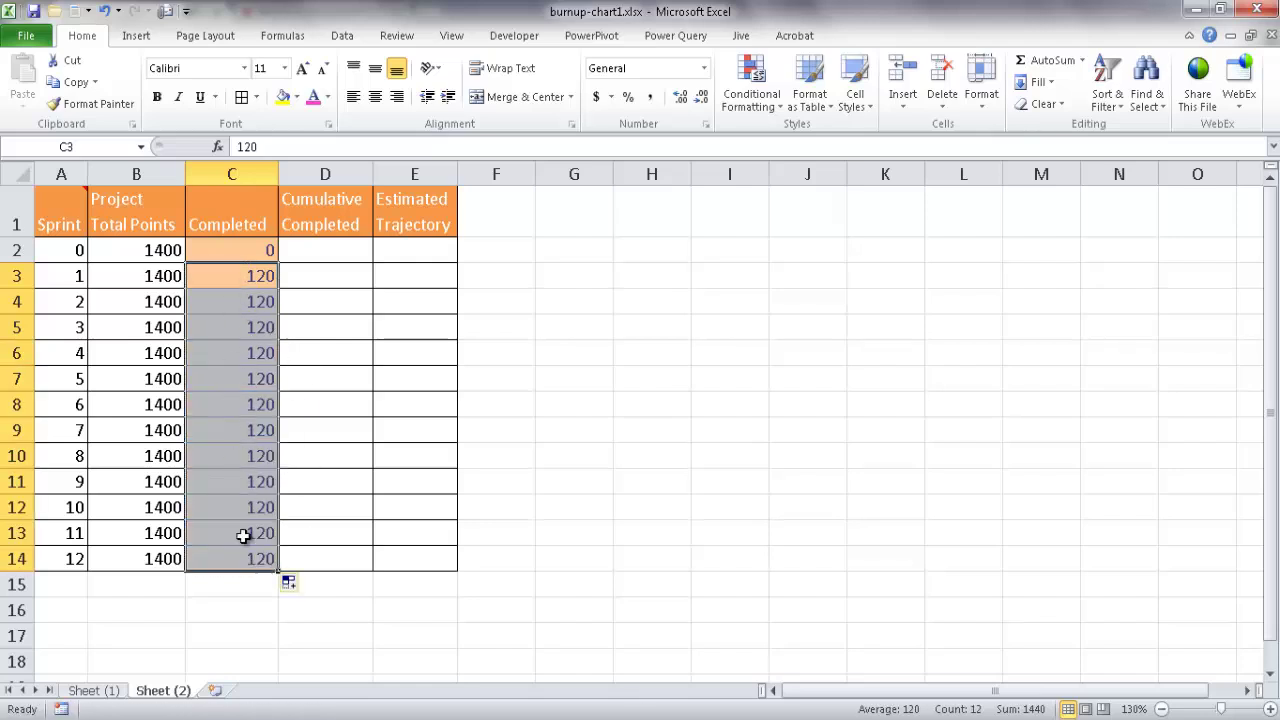
click(316, 253)
text(0)
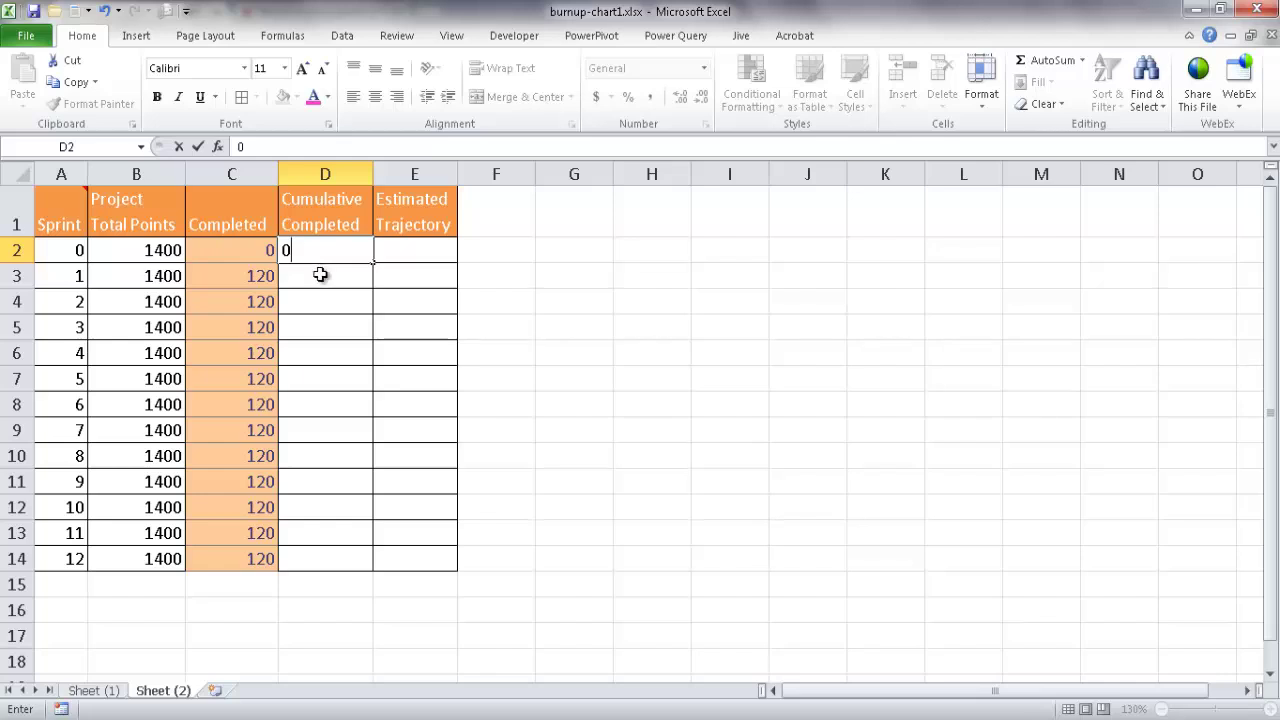
key(Return)
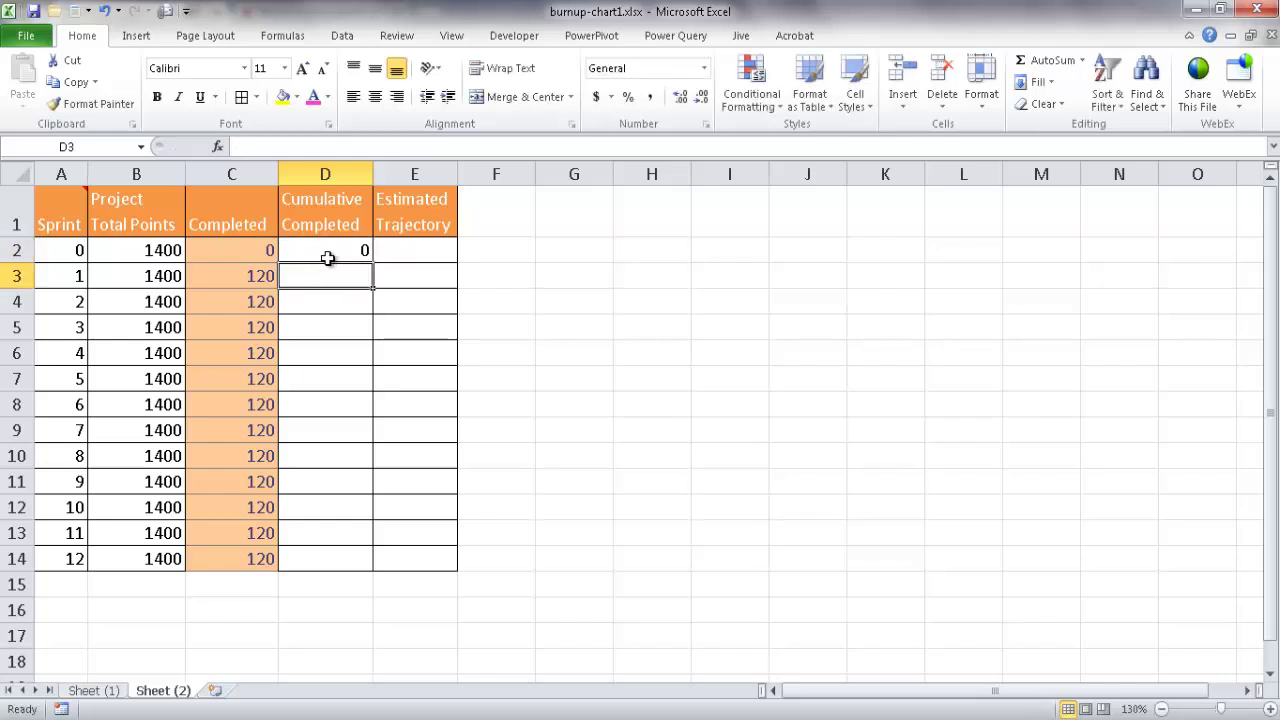
click(329, 254)
click(330, 275)
text(=)
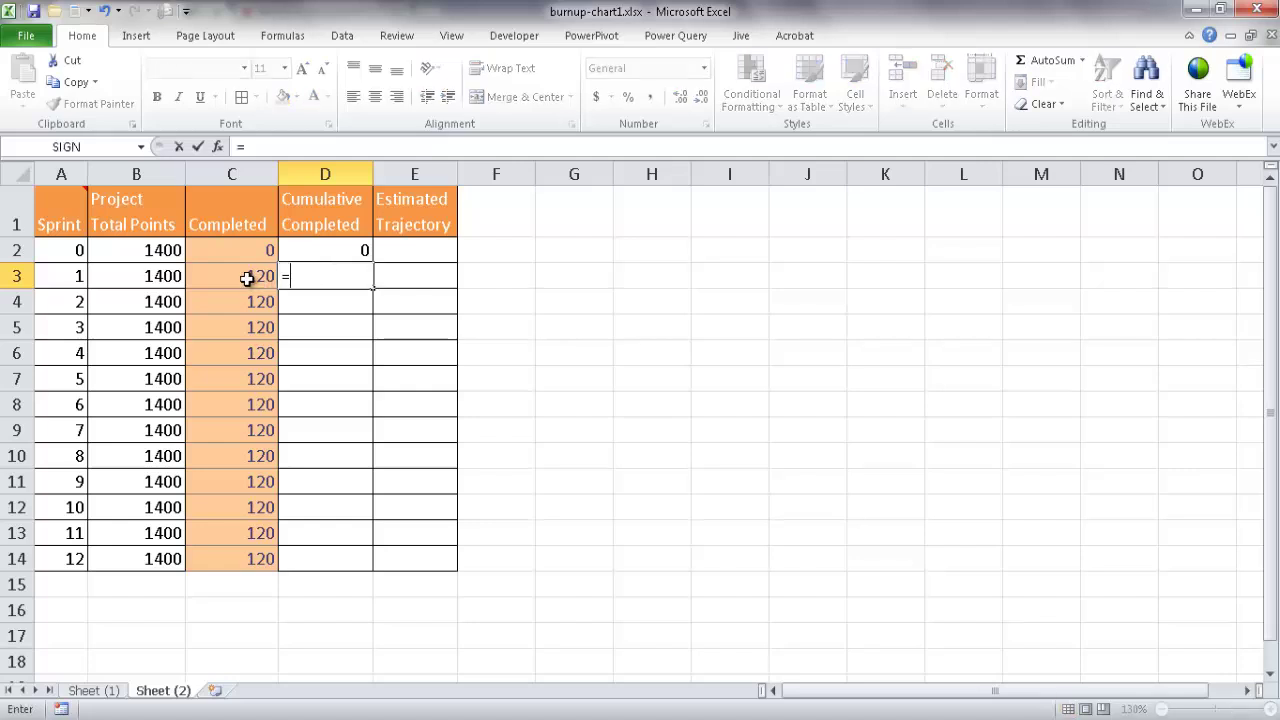
click(243, 278)
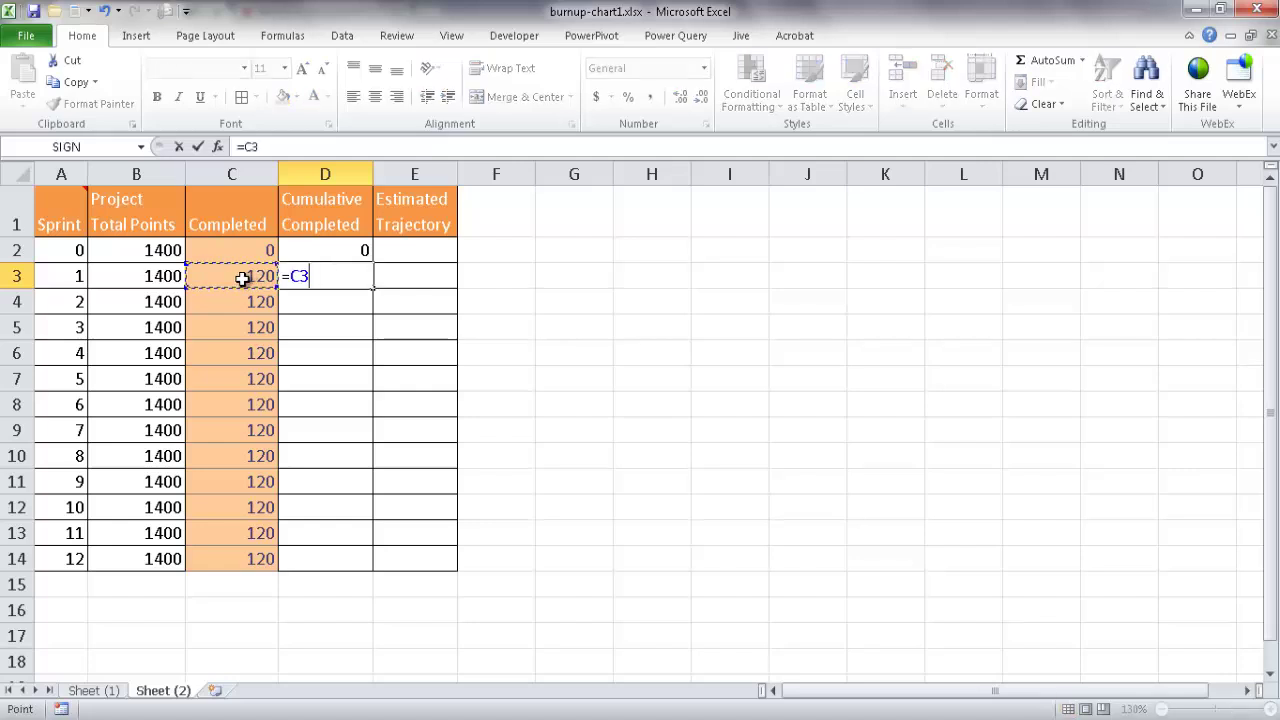
text(+)
click(337, 252)
key(Return)
click(343, 277)
drag(373, 287, 360, 561)
click(334, 300)
click(249, 305)
click(330, 278)
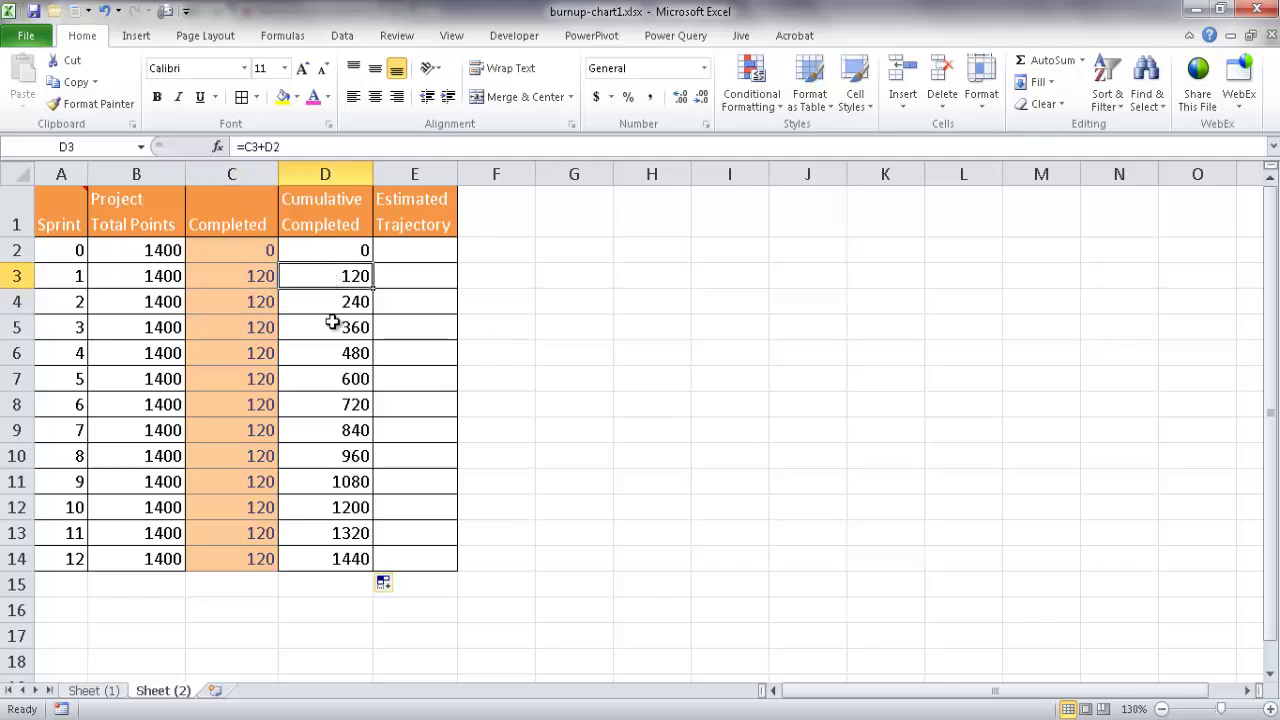
click(331, 327)
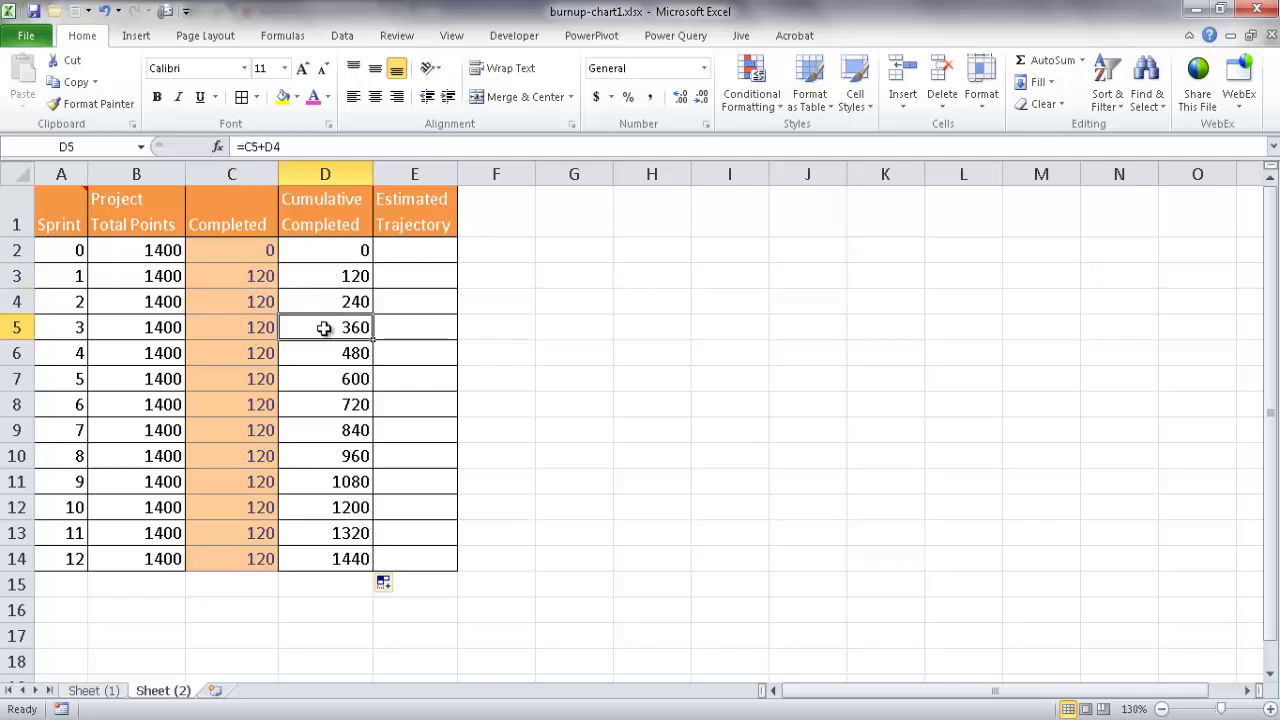
click(256, 331)
click(331, 300)
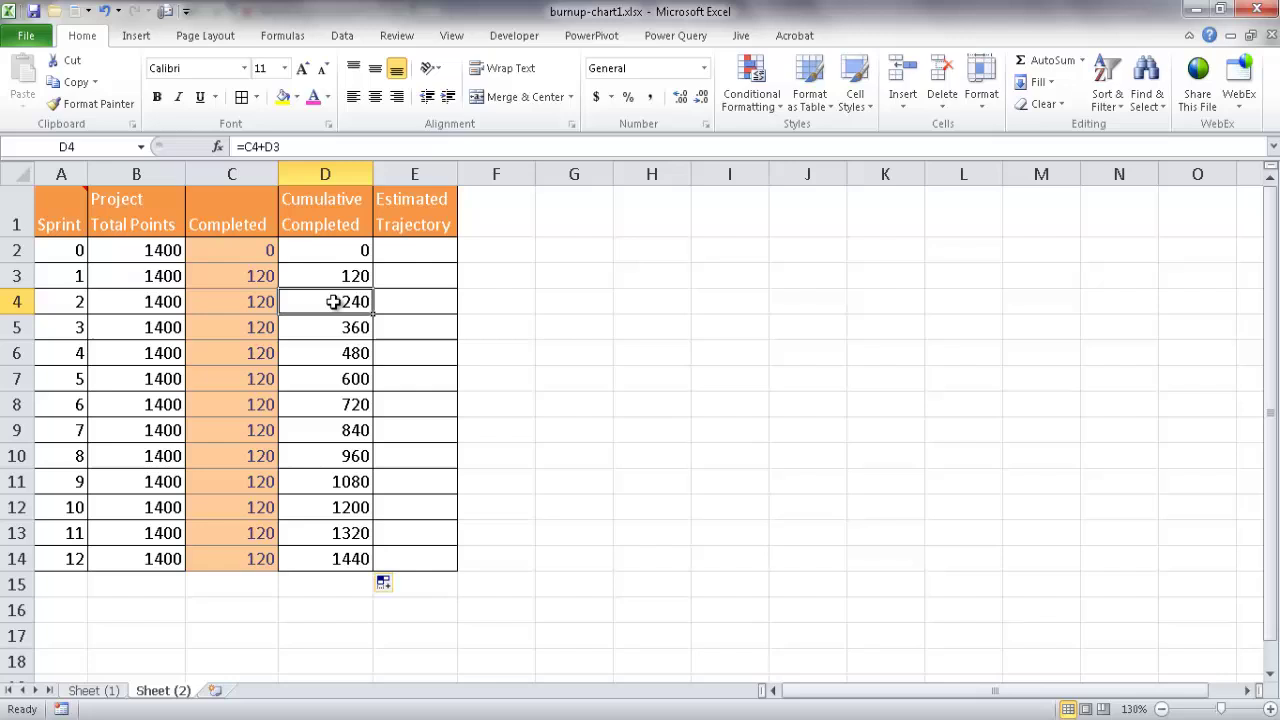
Step: Enter 0 in E2 and the formula =B14 in E14 as the trajectory endpoints
click(421, 255)
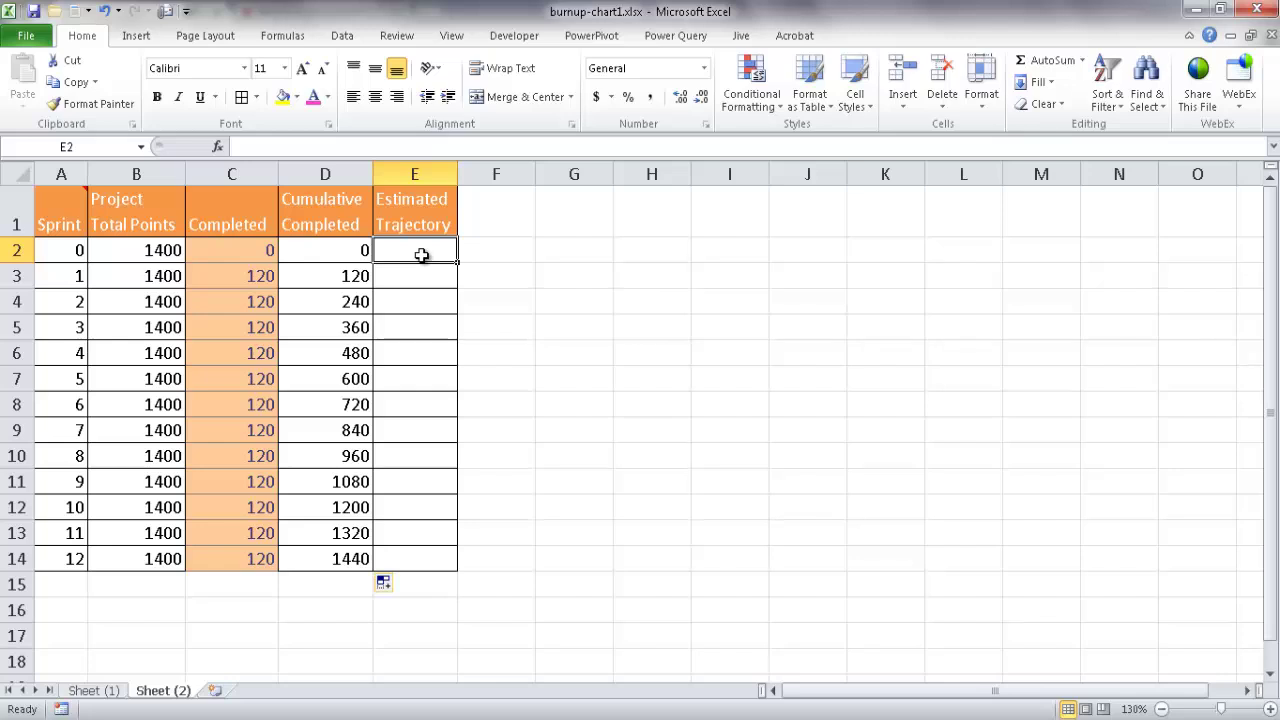
click(165, 560)
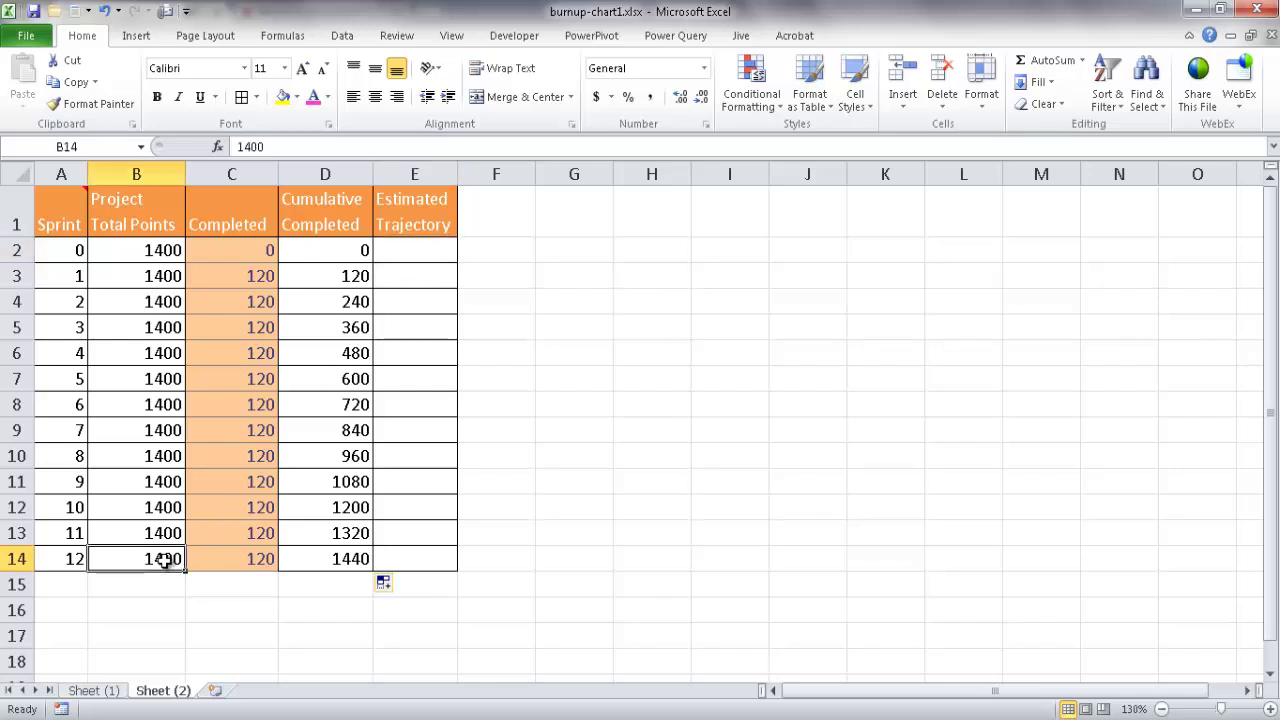
double_click(408, 247)
text(0)
click(433, 560)
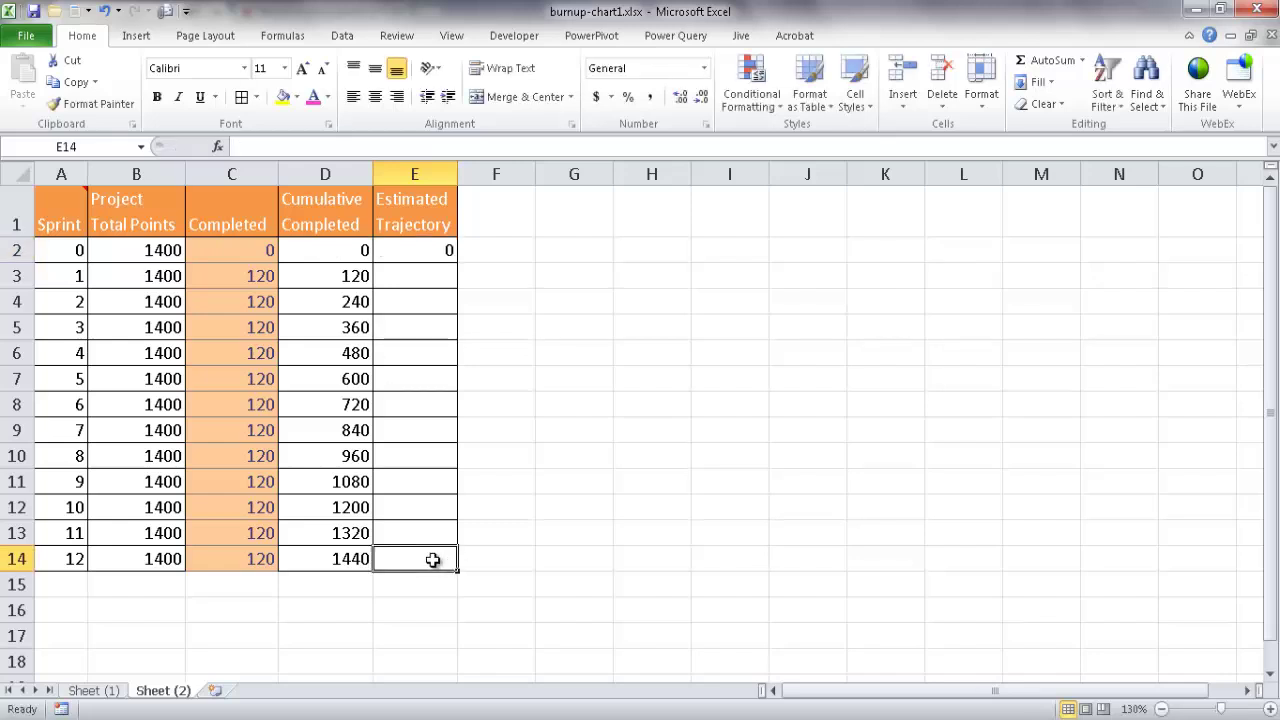
text(=)
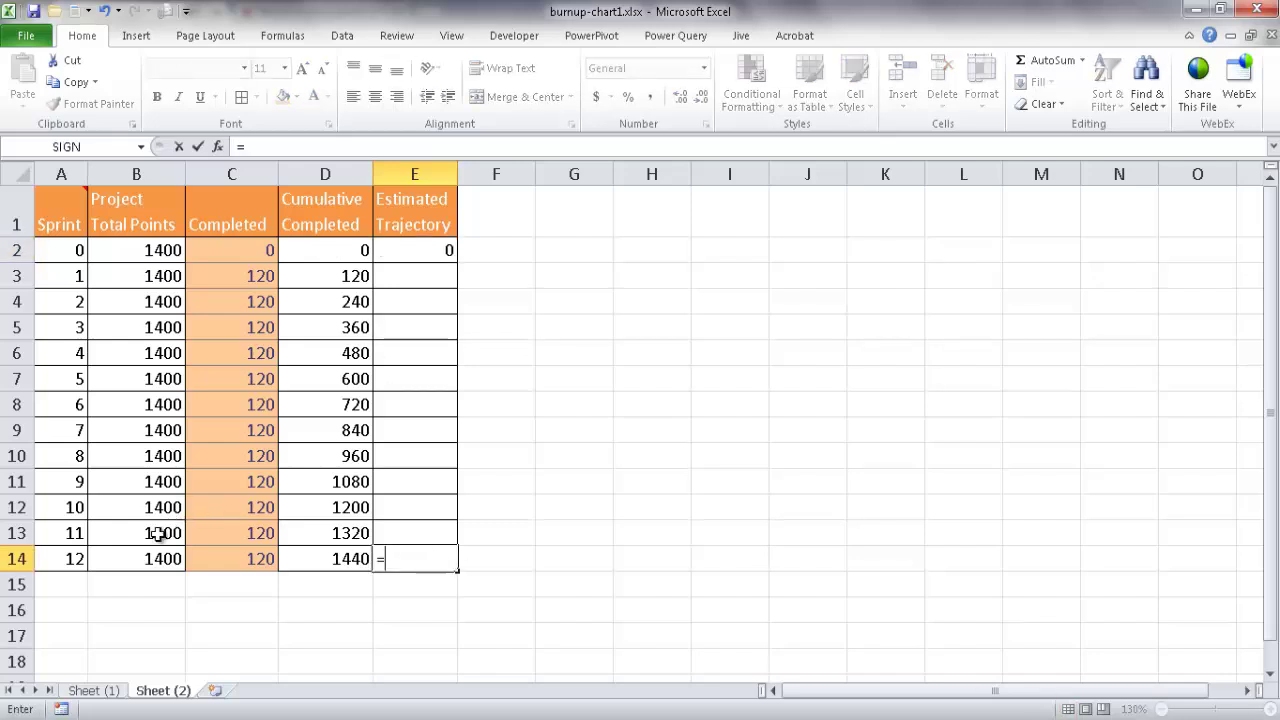
click(138, 560)
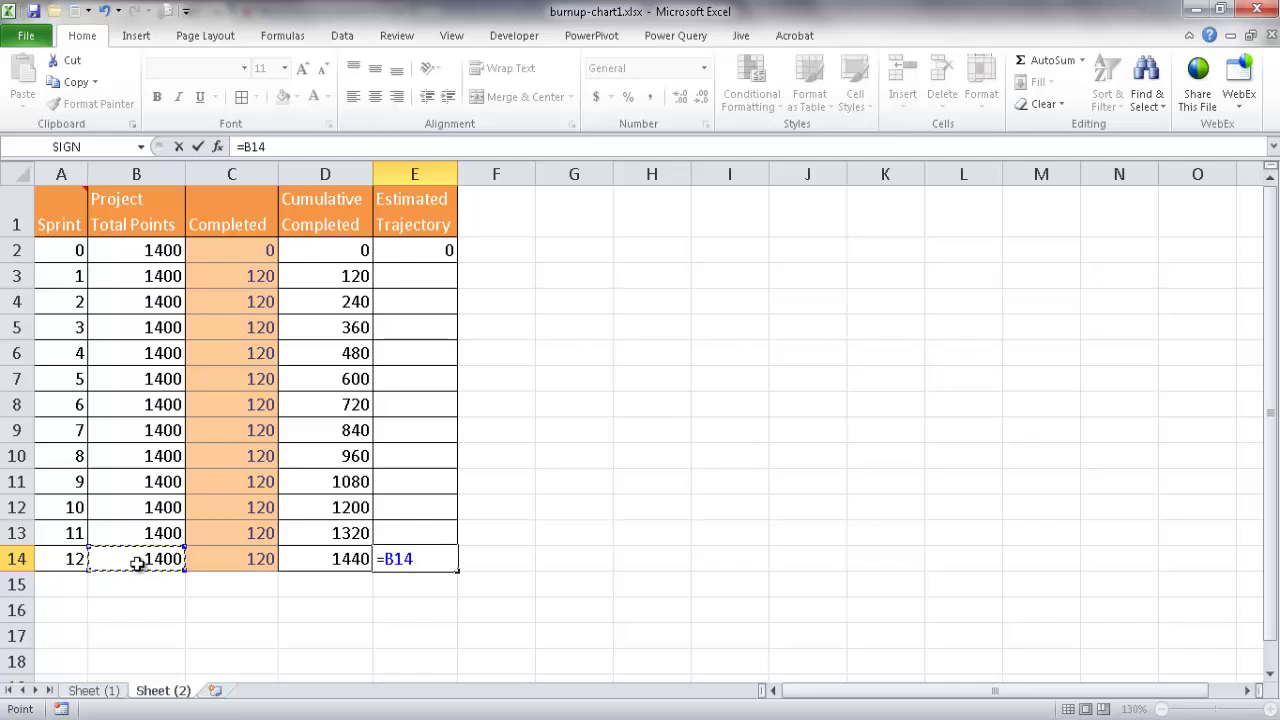
key(Return)
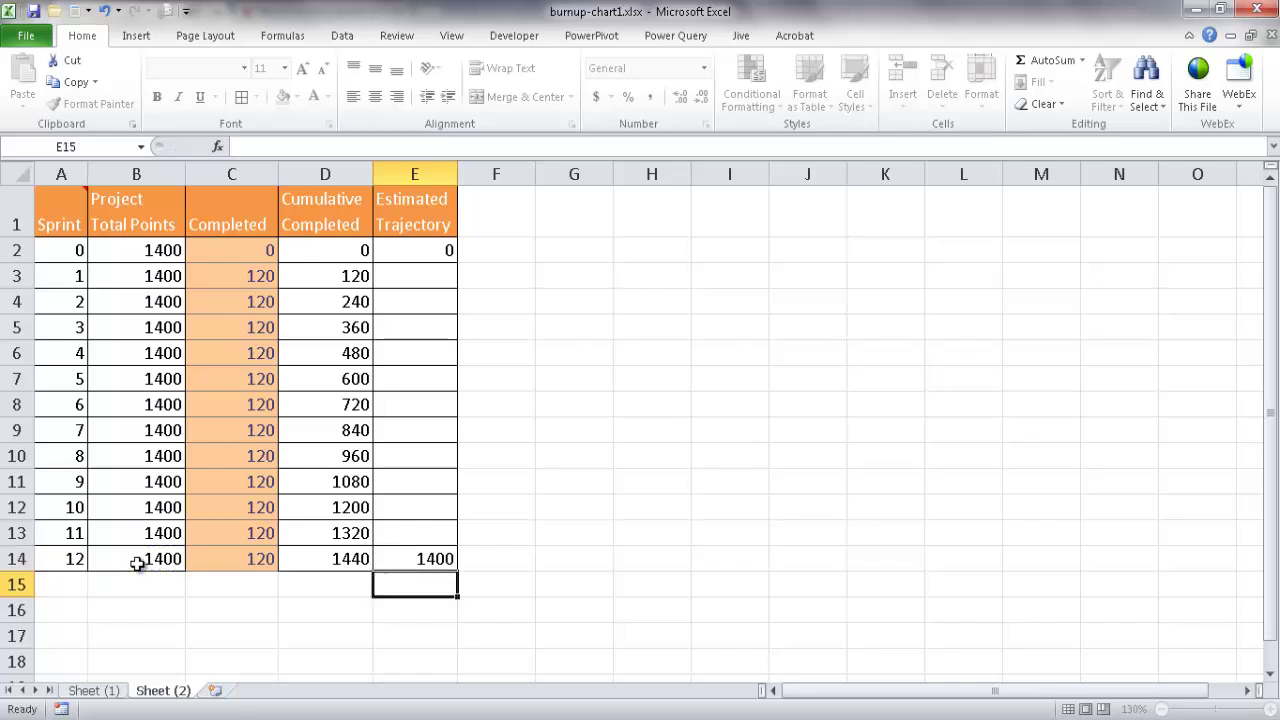
click(413, 273)
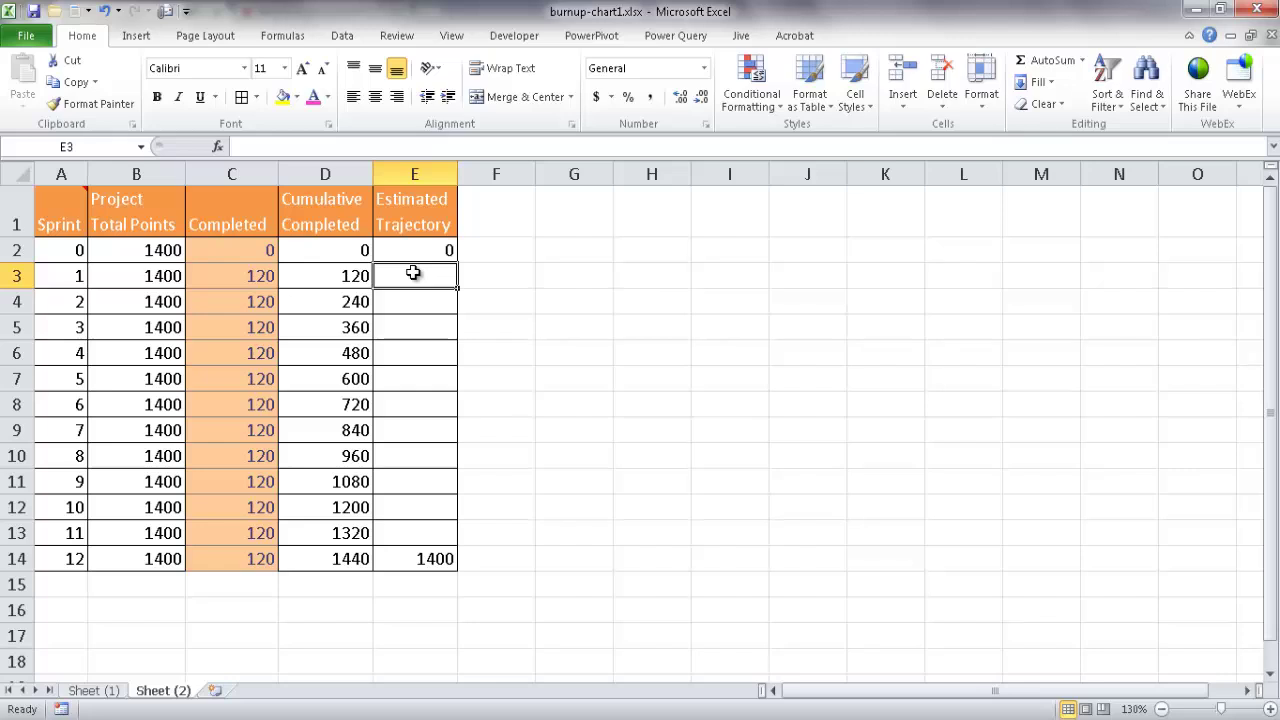
Step: Fill E3:E13 with =NA() at once so those trajectory cells show #N/A
drag(413, 273, 414, 532)
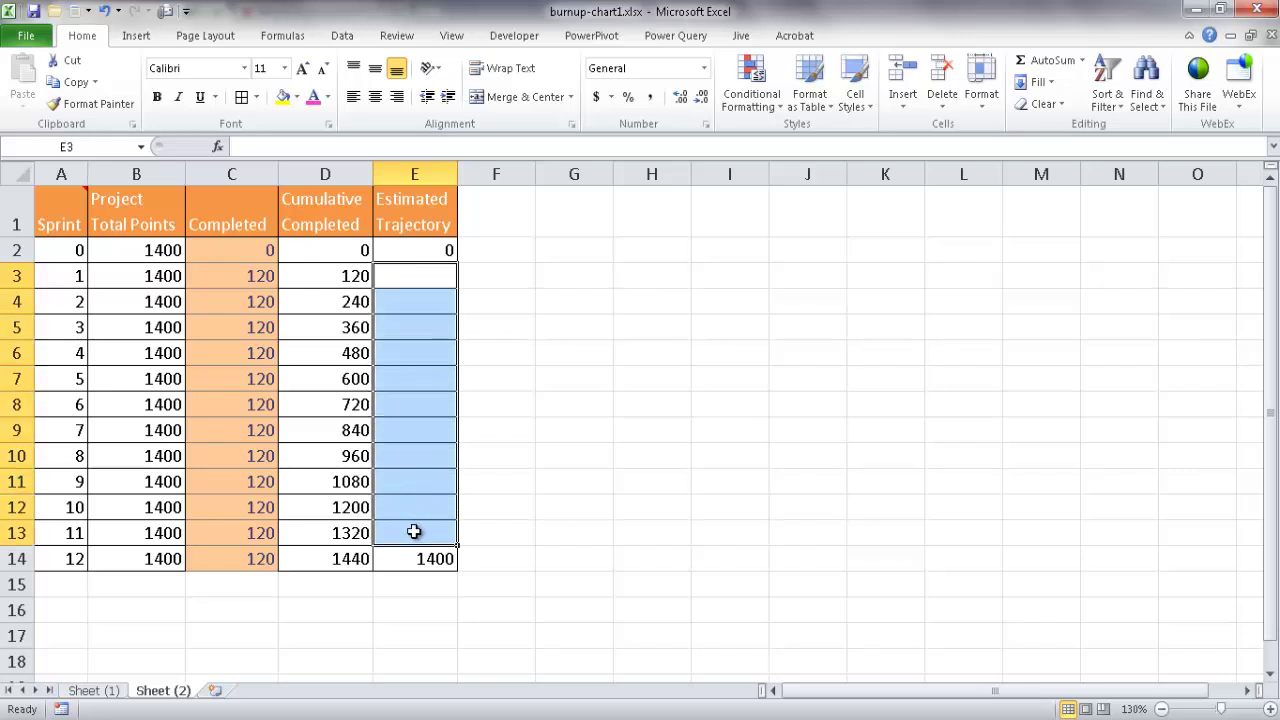
text(=)
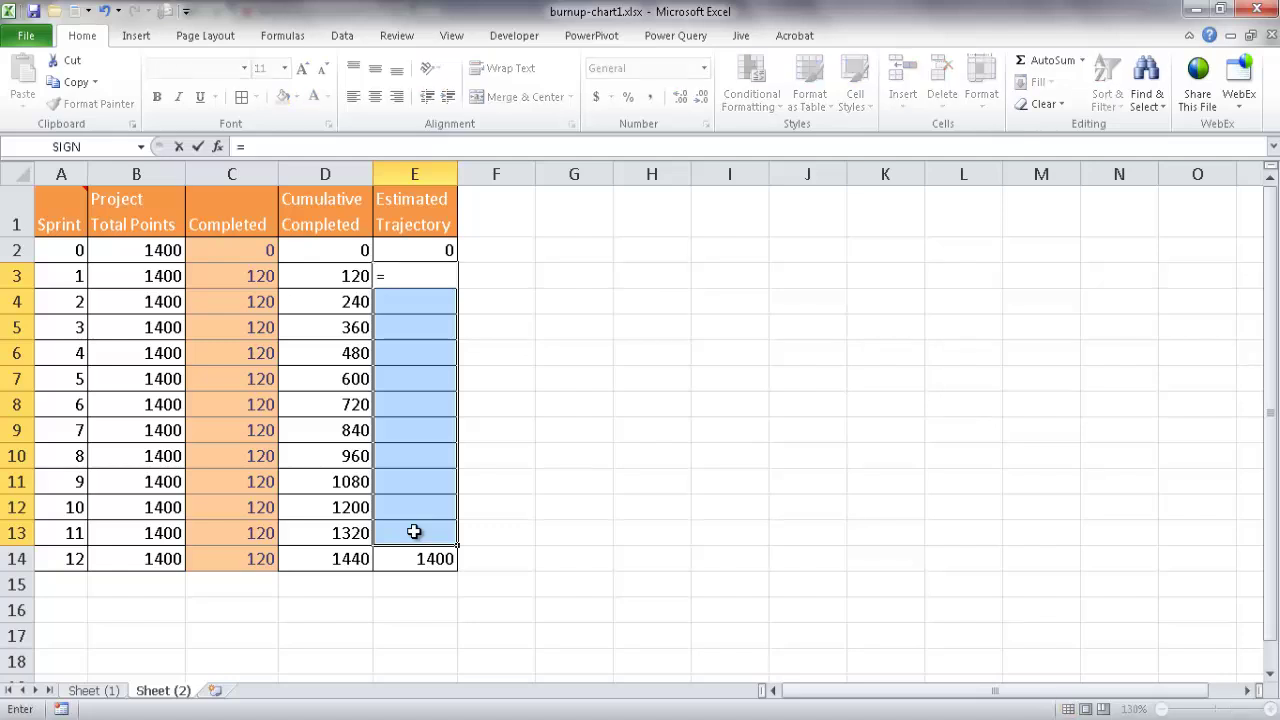
text(na())
key(ctrl+Return)
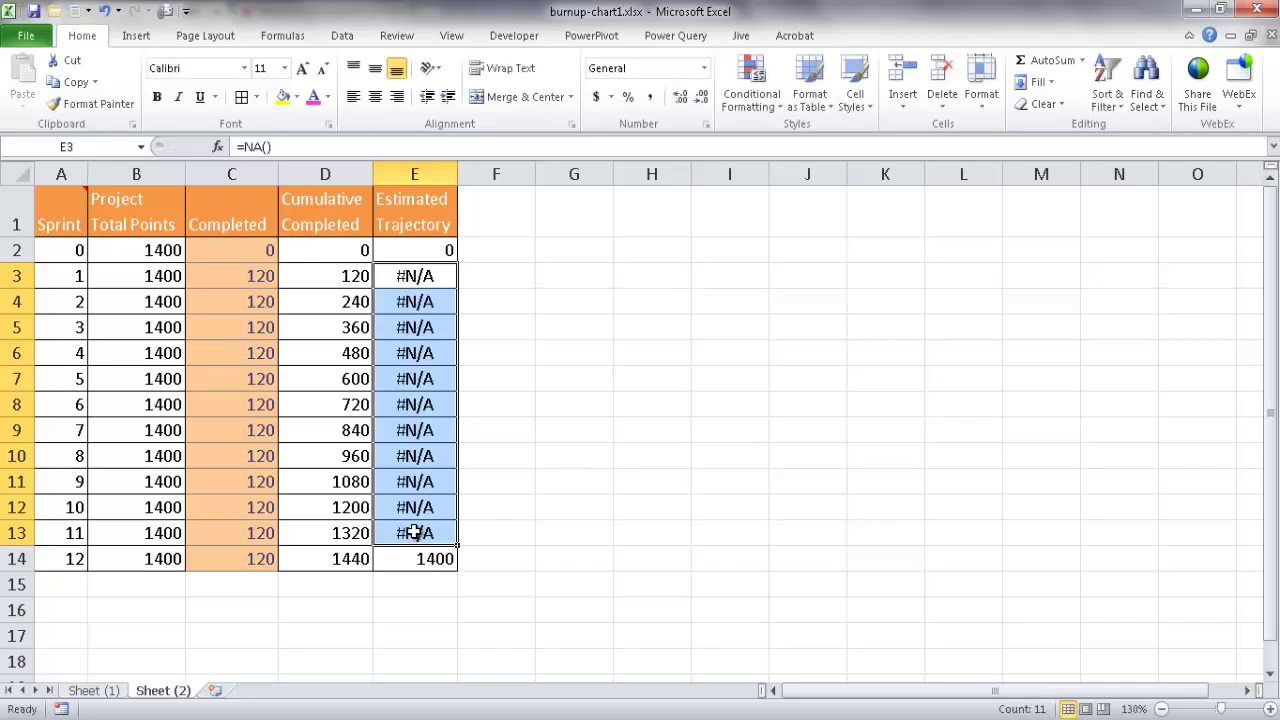
click(417, 466)
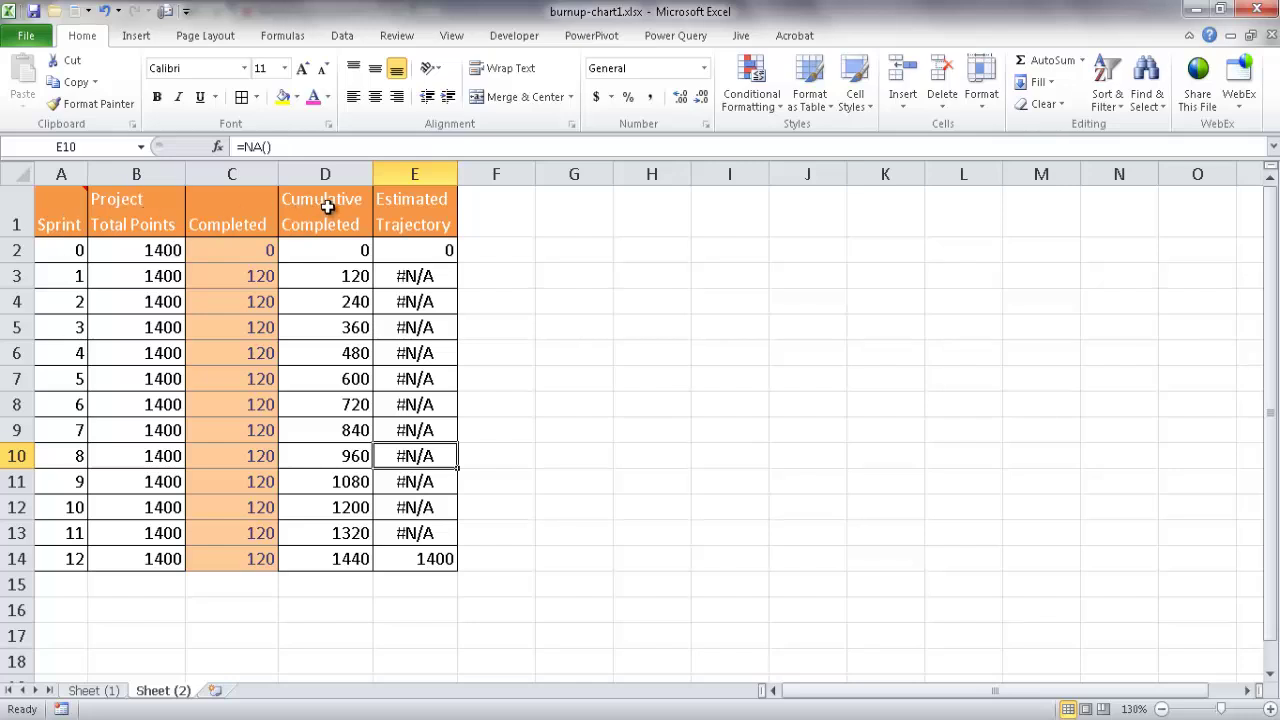
click(250, 278)
click(247, 302)
click(245, 329)
click(246, 377)
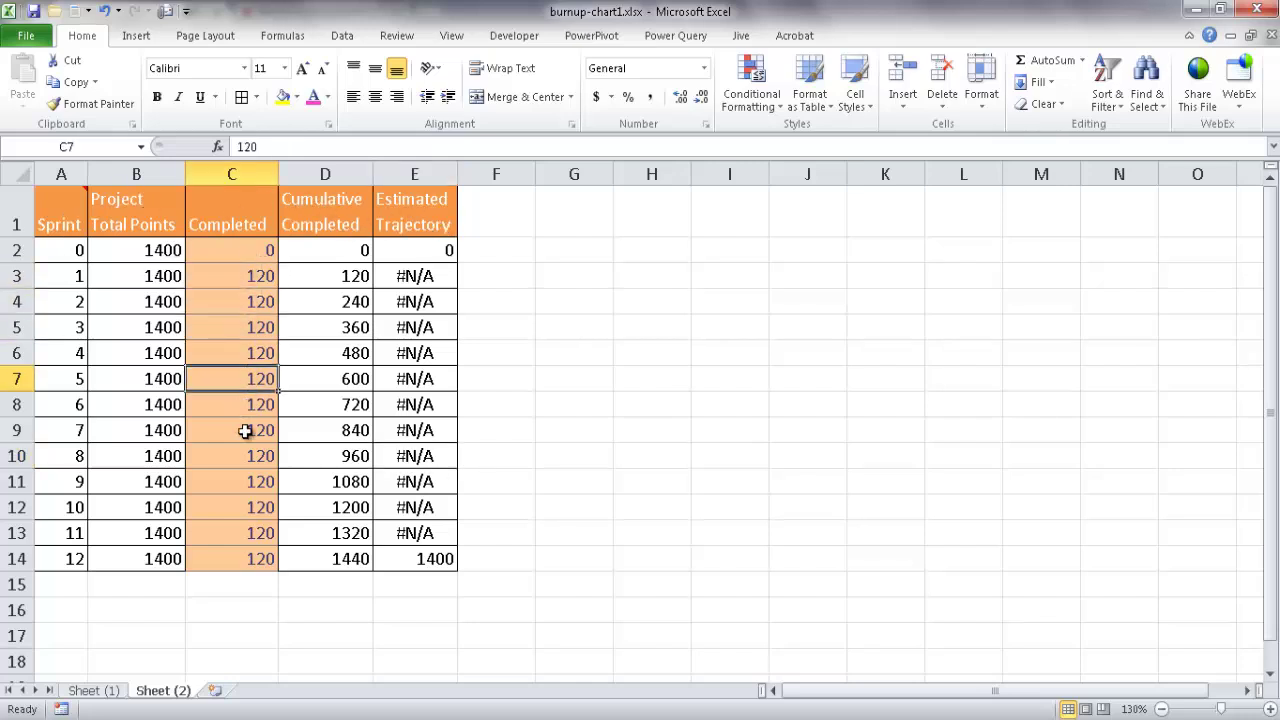
click(243, 482)
drag(243, 482, 240, 547)
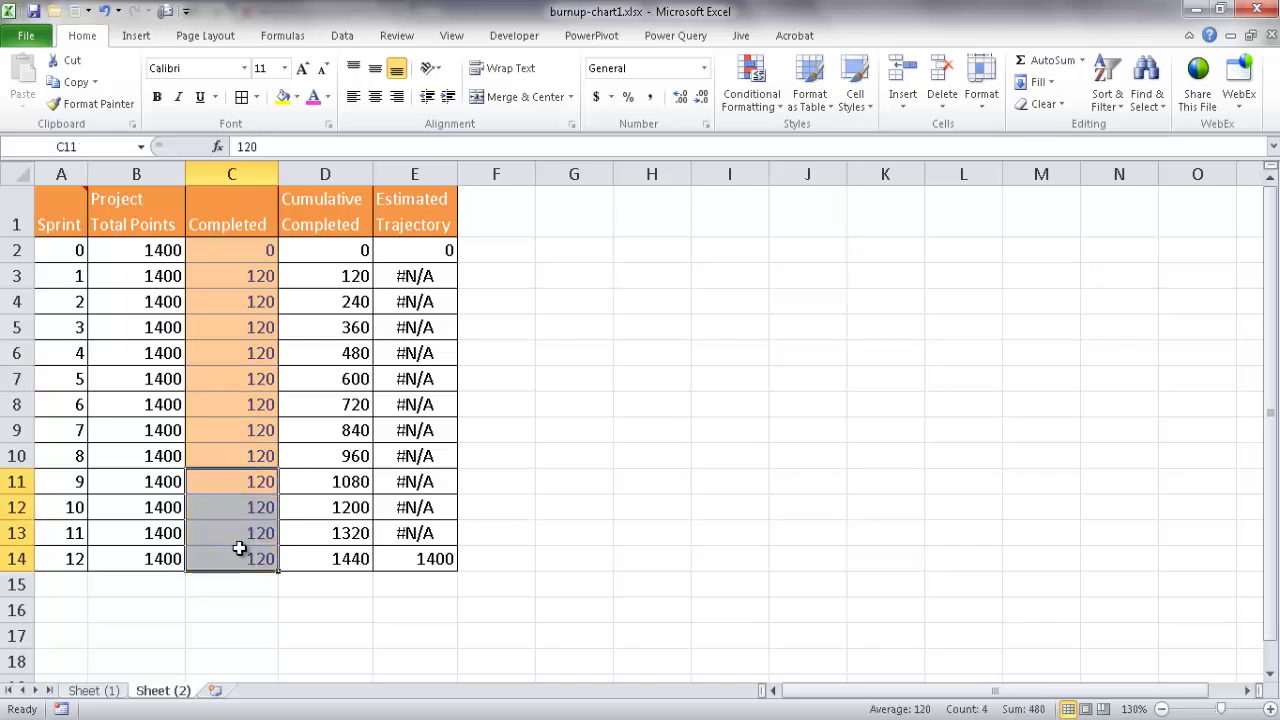
key(Delete)
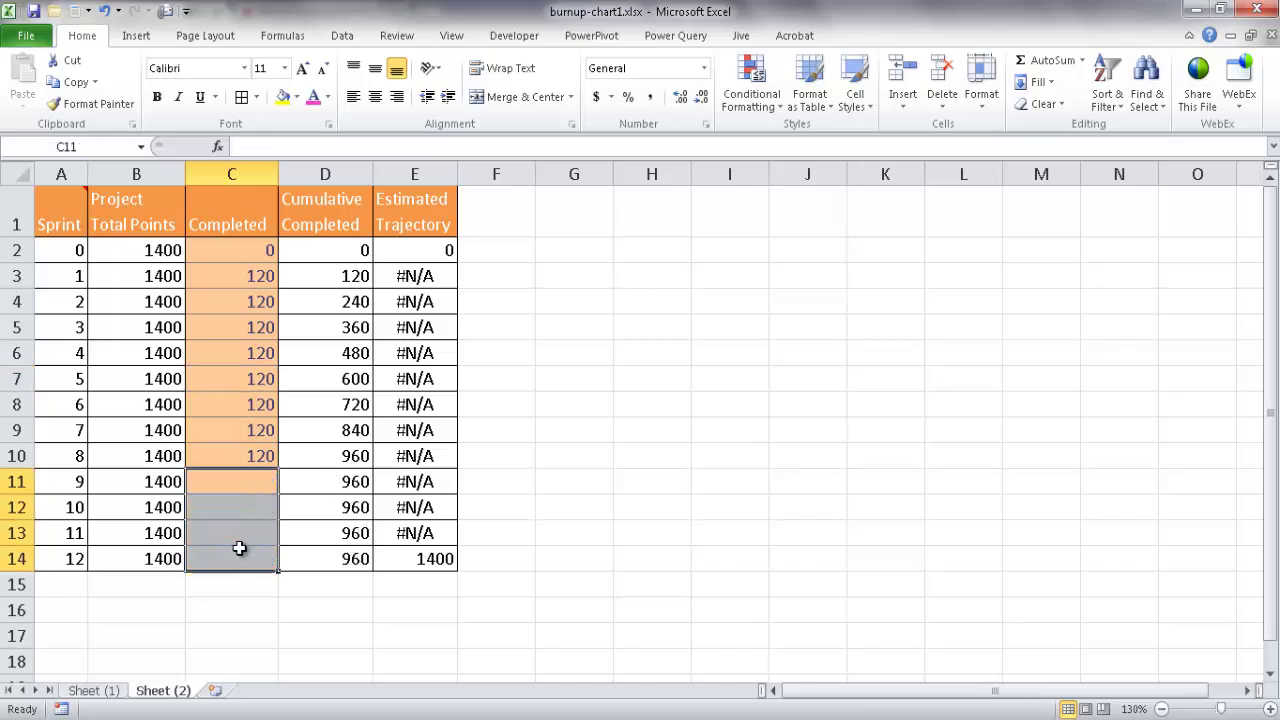
click(236, 481)
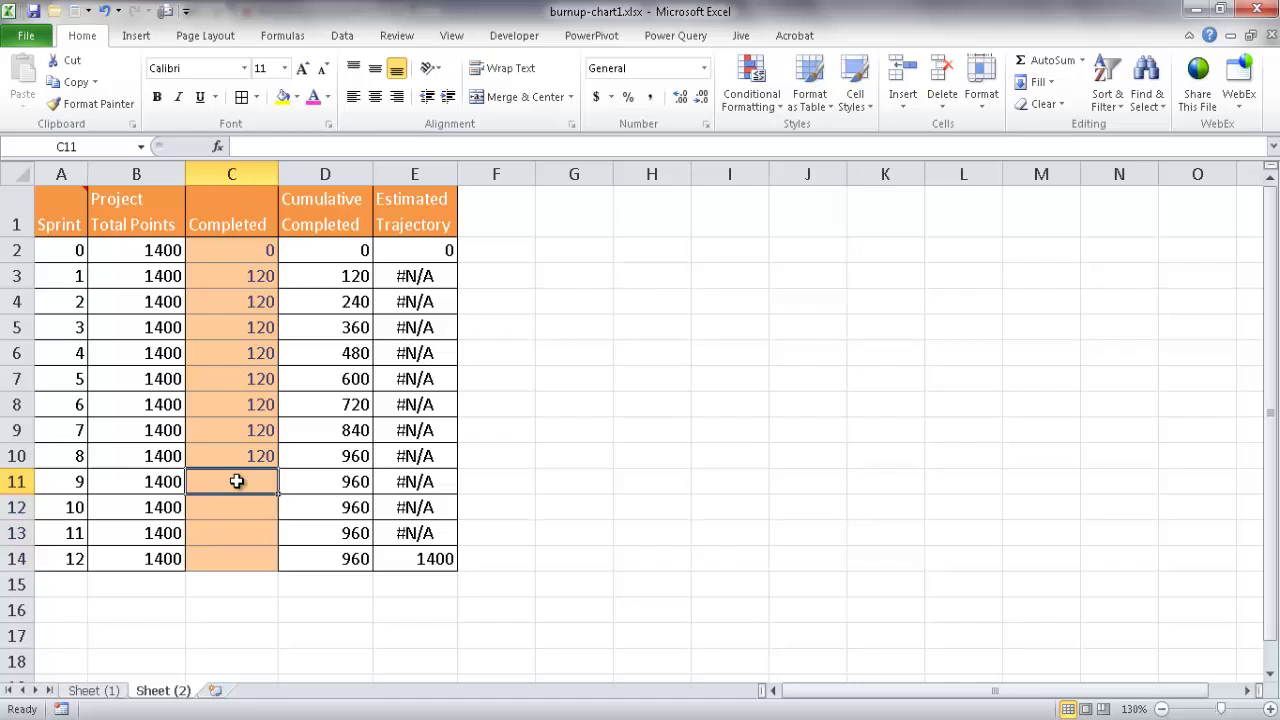
text(120)
key(Return)
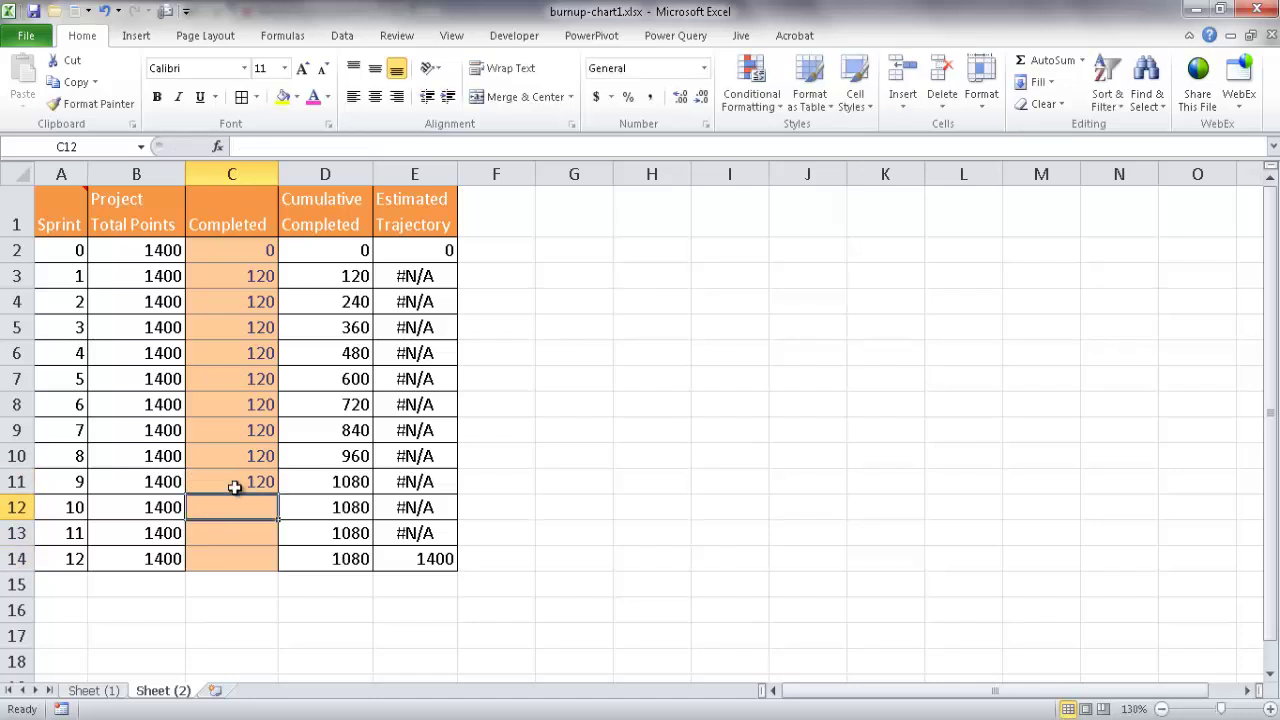
text(120)
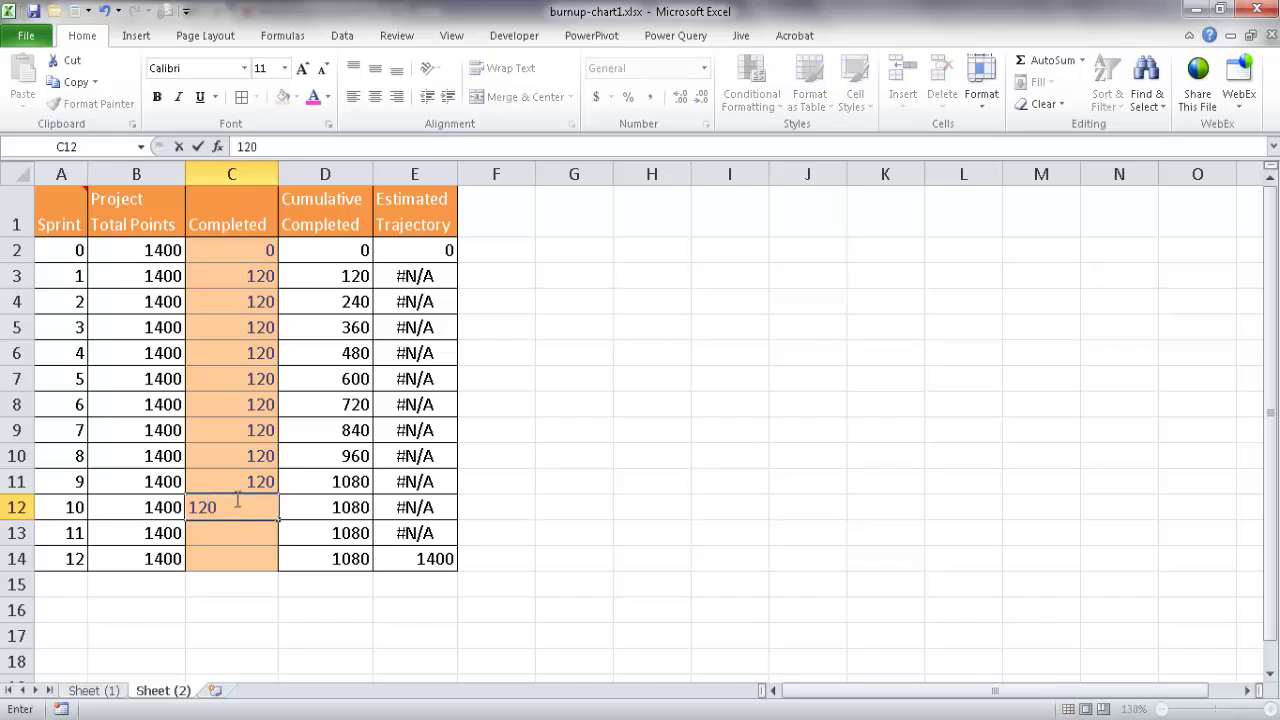
key(Return)
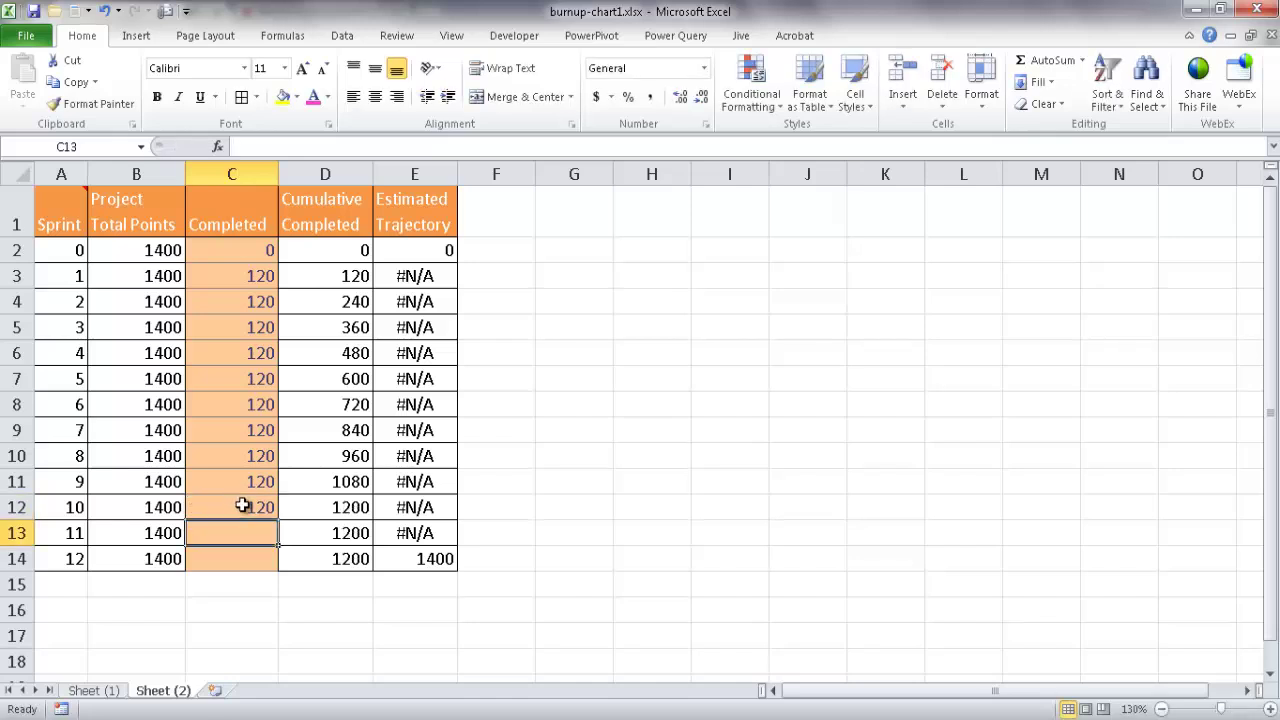
click(245, 503)
drag(279, 519, 280, 570)
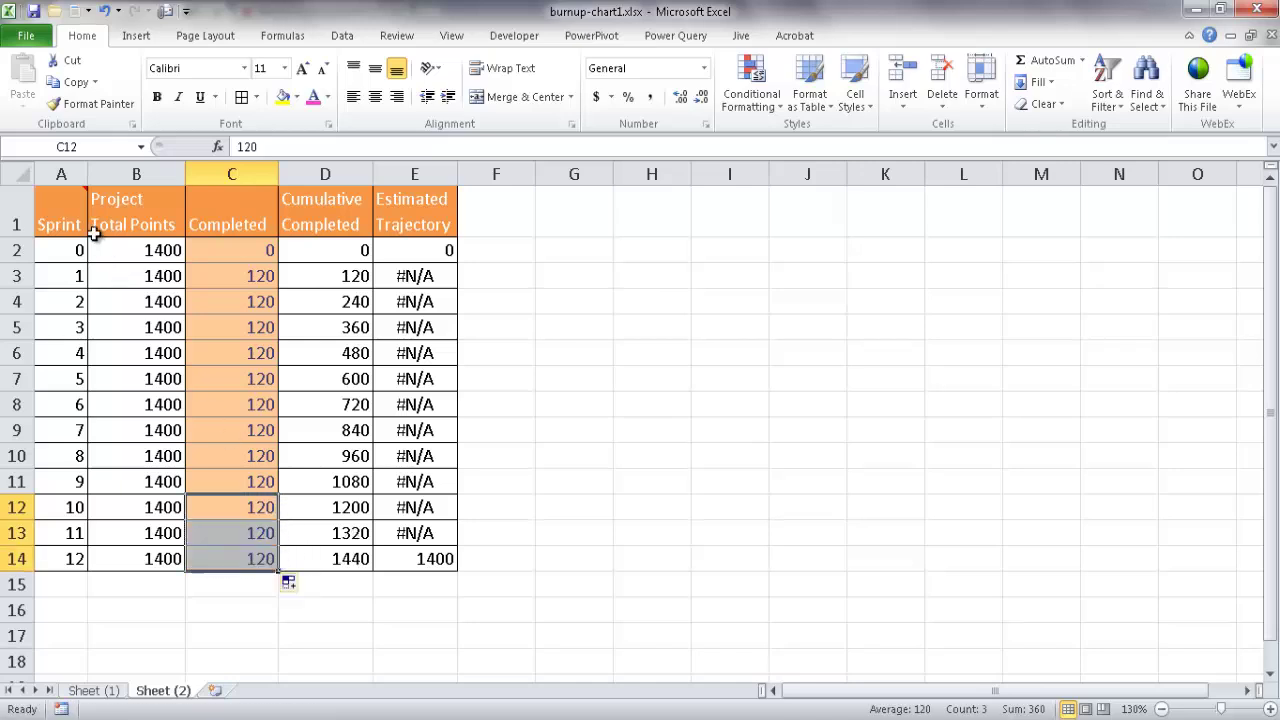
Step: Insert a Scatter with Straight Lines and Markers from A1:B14 and D1:E14, placed beside the table
mouse_move(71, 214)
drag(66, 214, 122, 557)
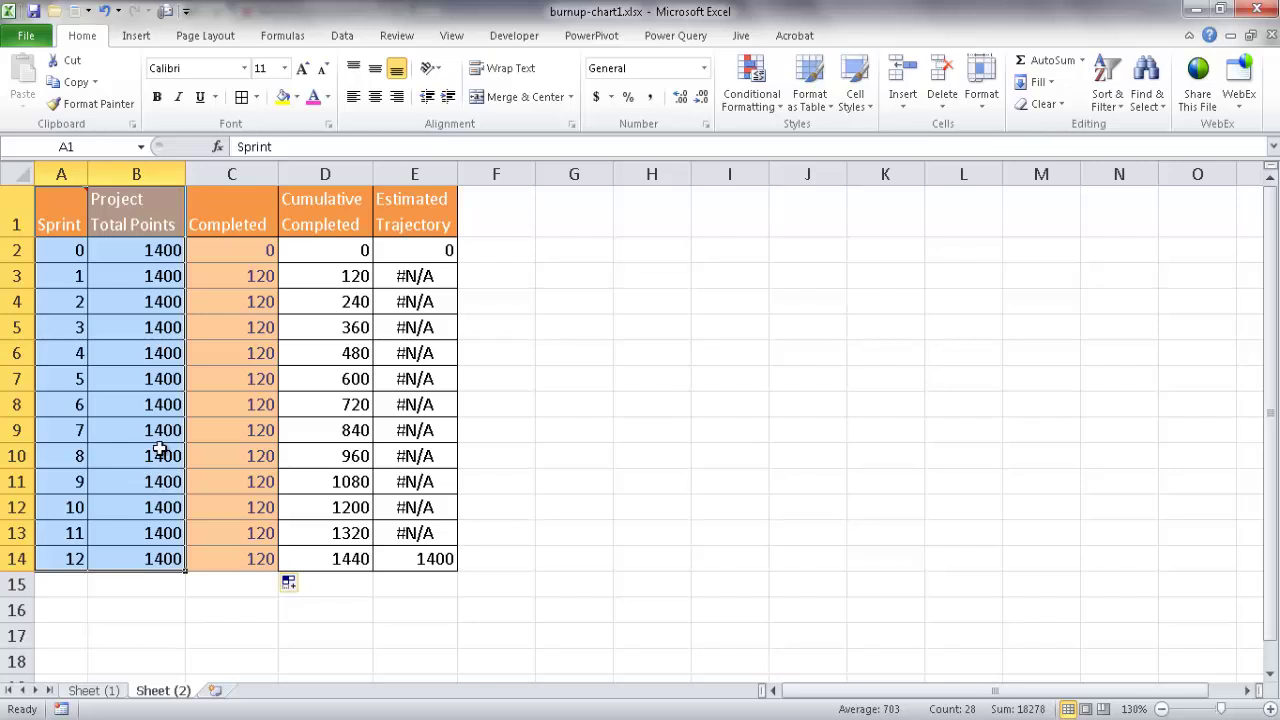
ctrl+drag(329, 210, 423, 558)
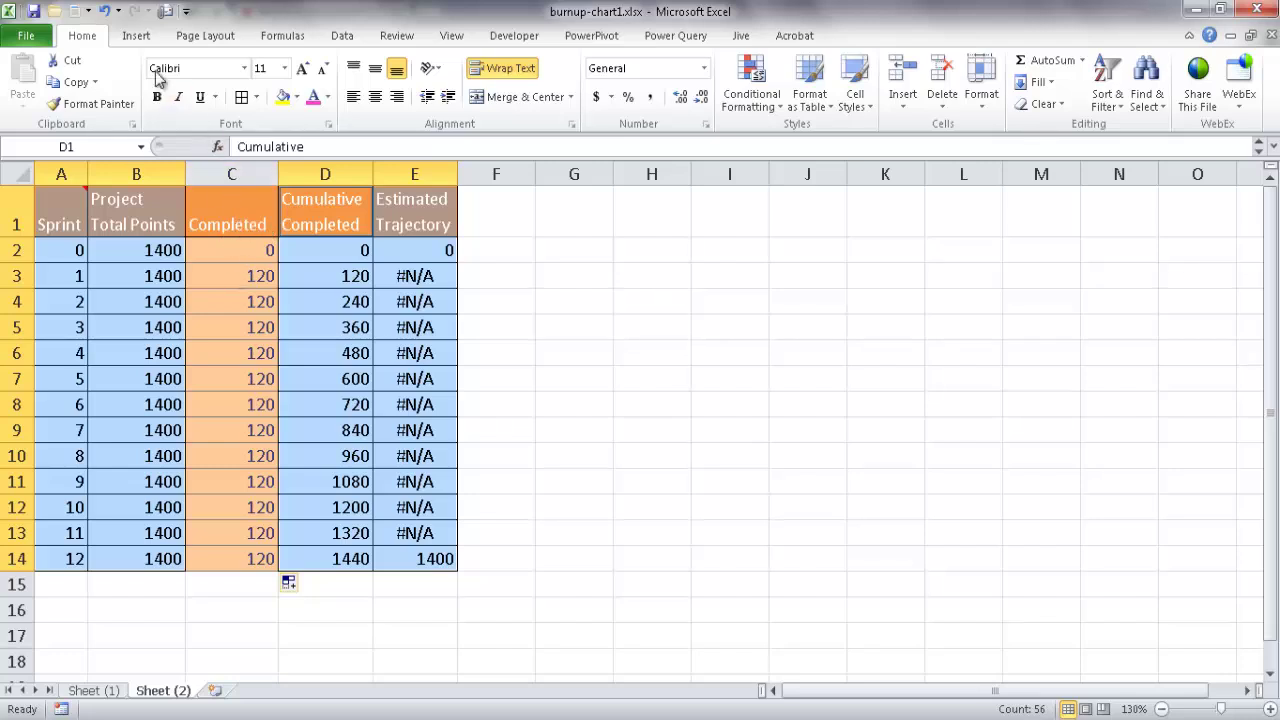
click(138, 38)
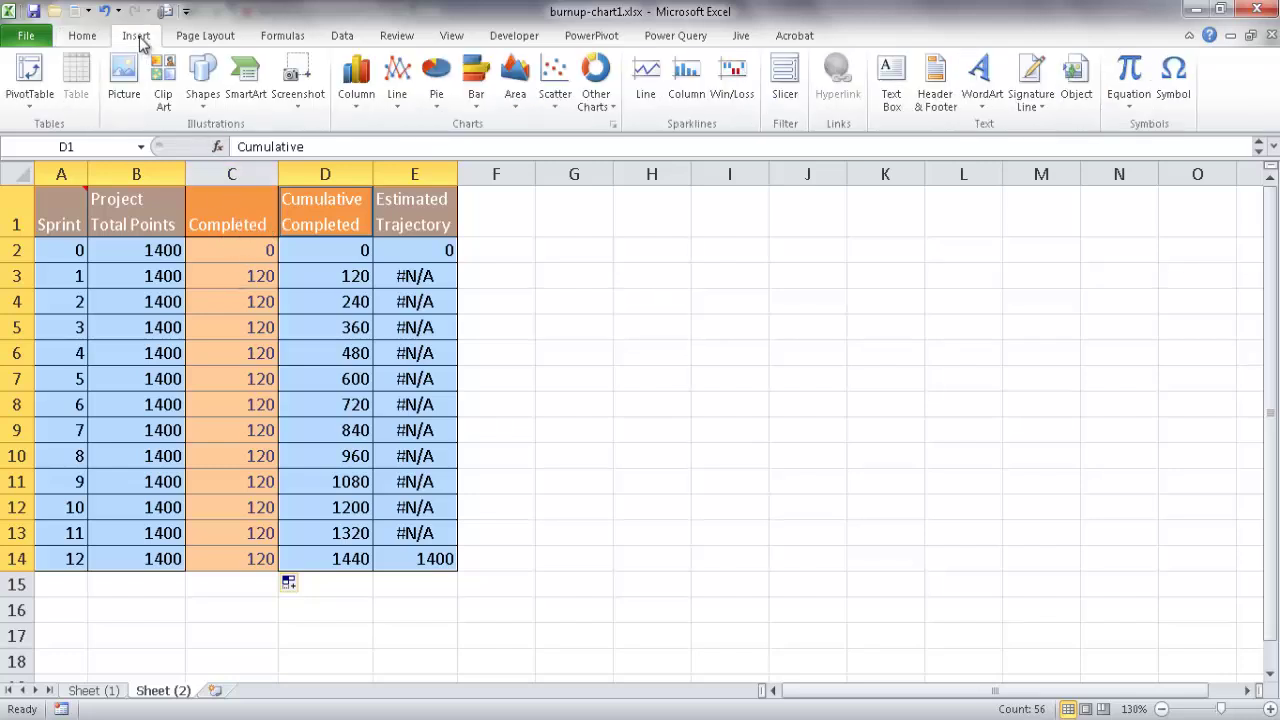
click(555, 82)
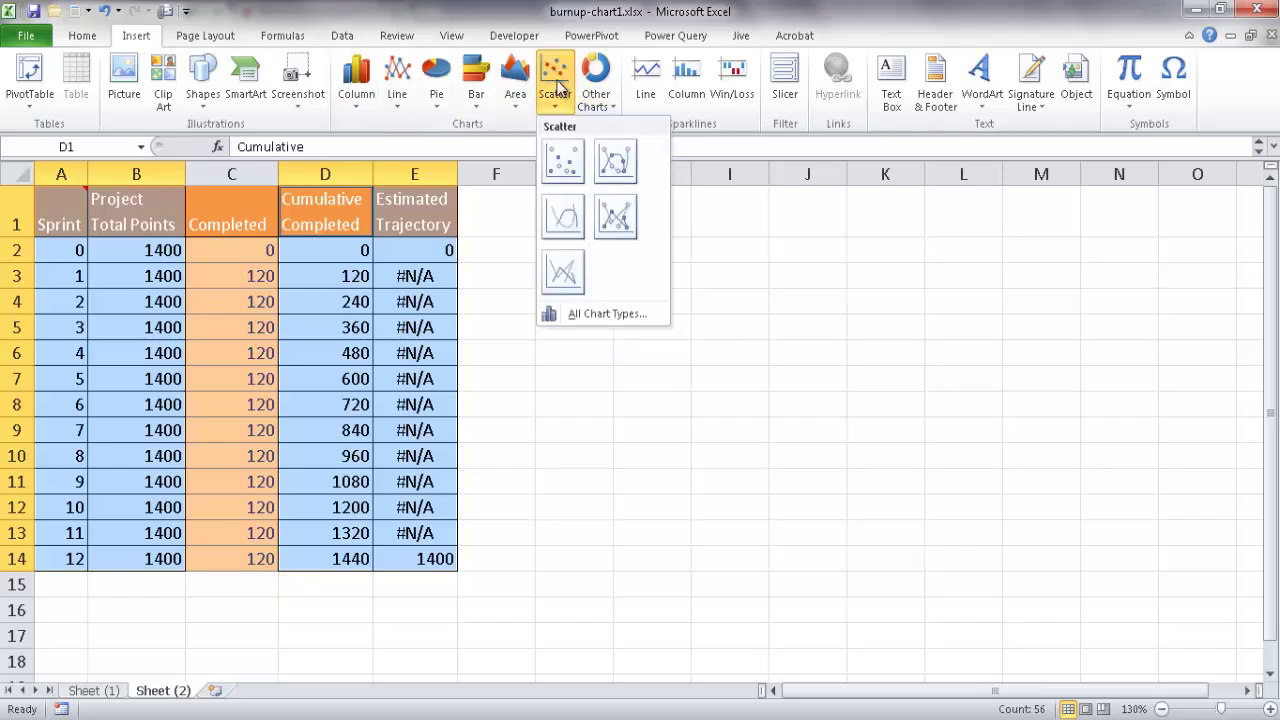
click(617, 219)
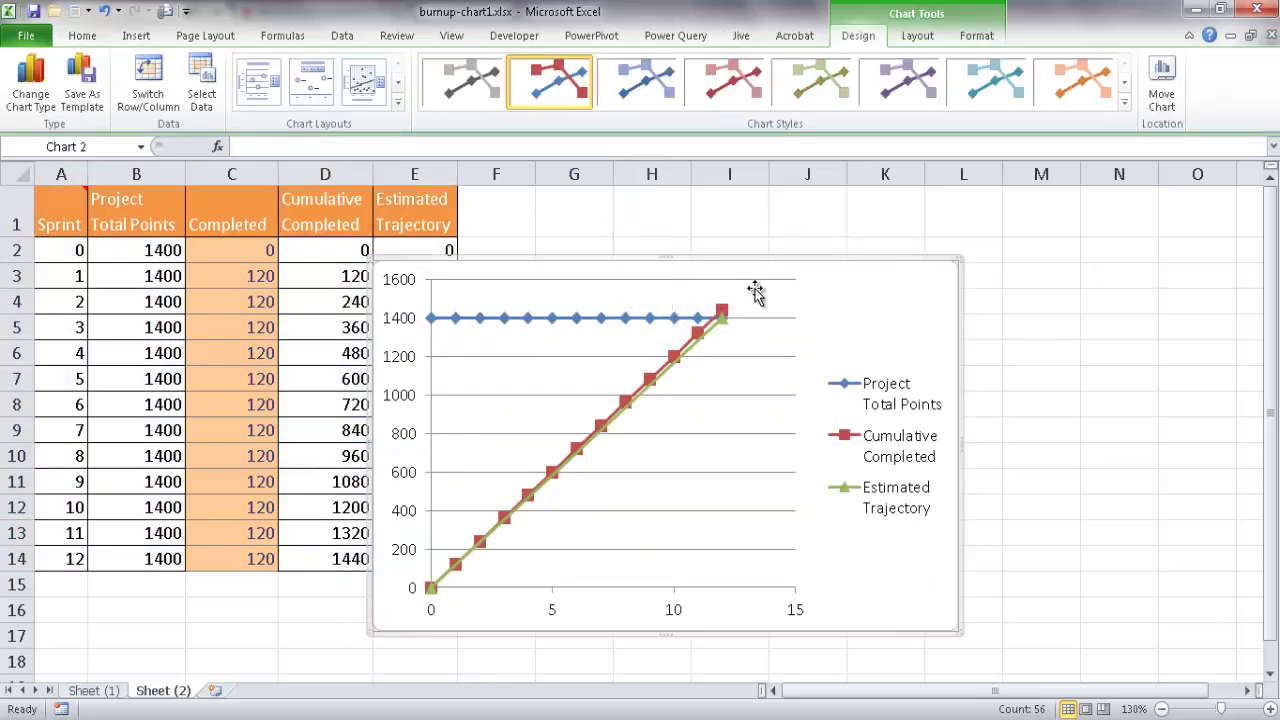
drag(790, 258, 946, 220)
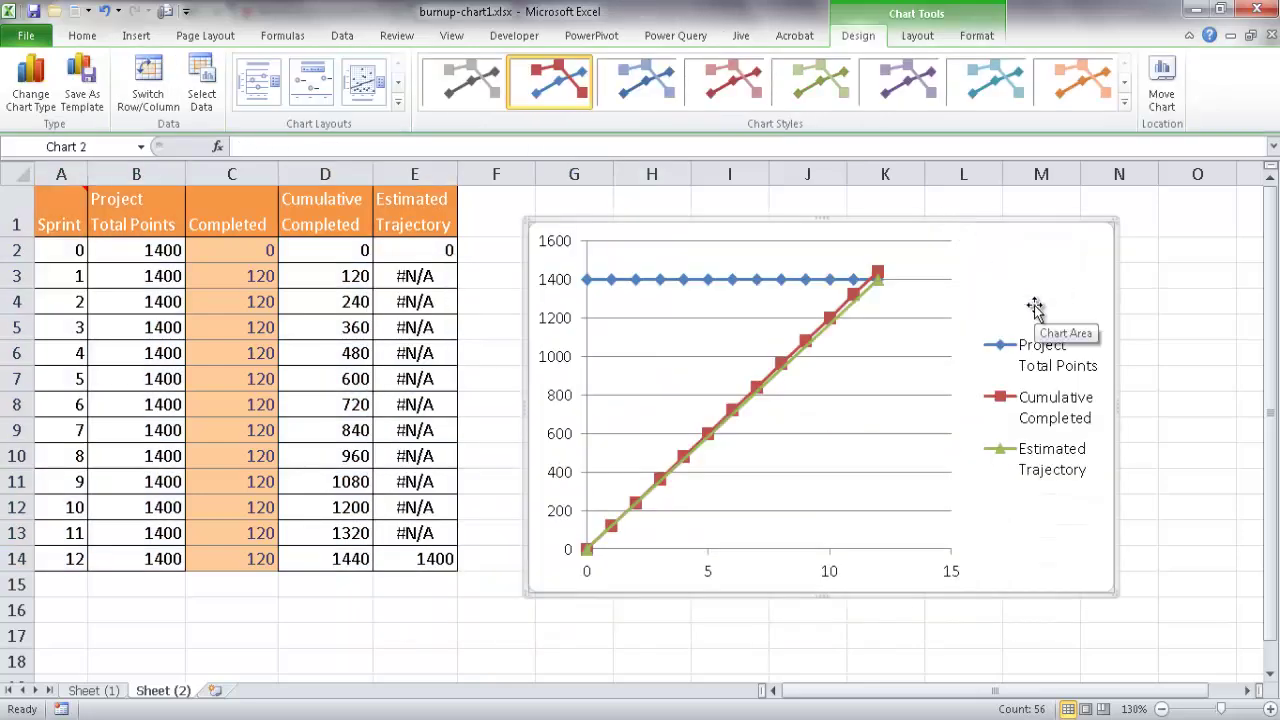
click(1025, 366)
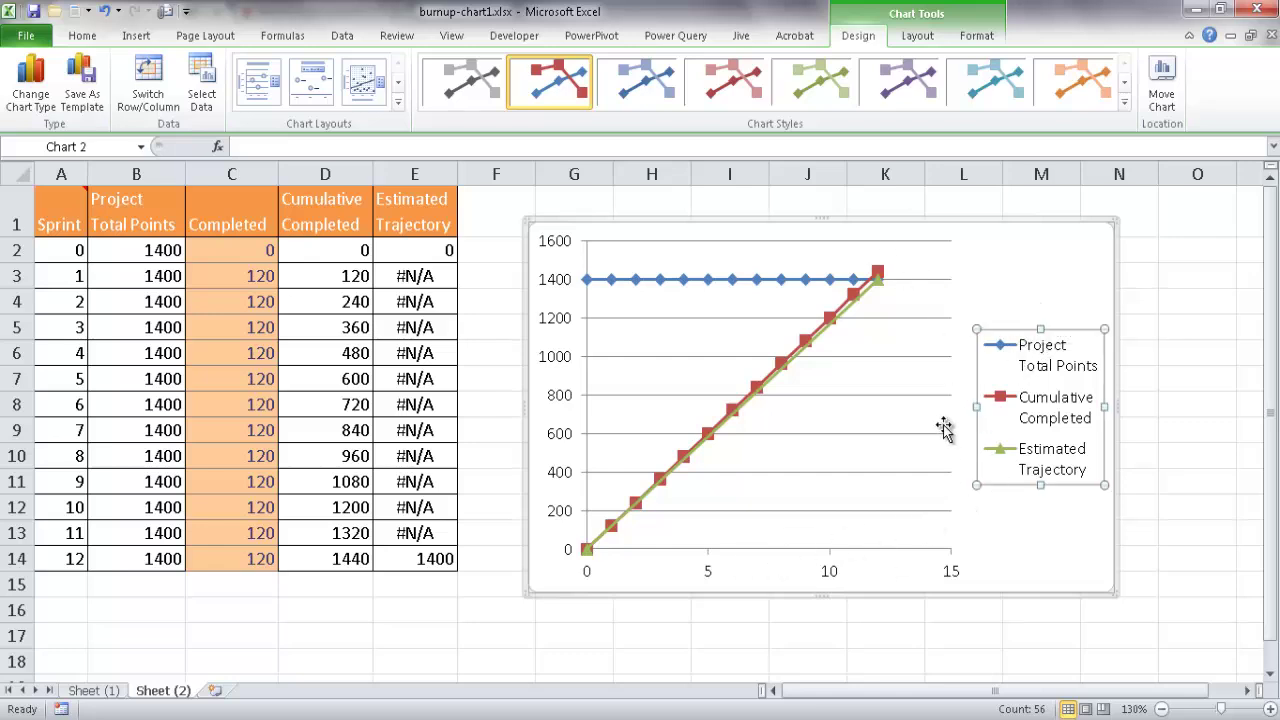
Step: Move the chart legend below the plot area
click(930, 36)
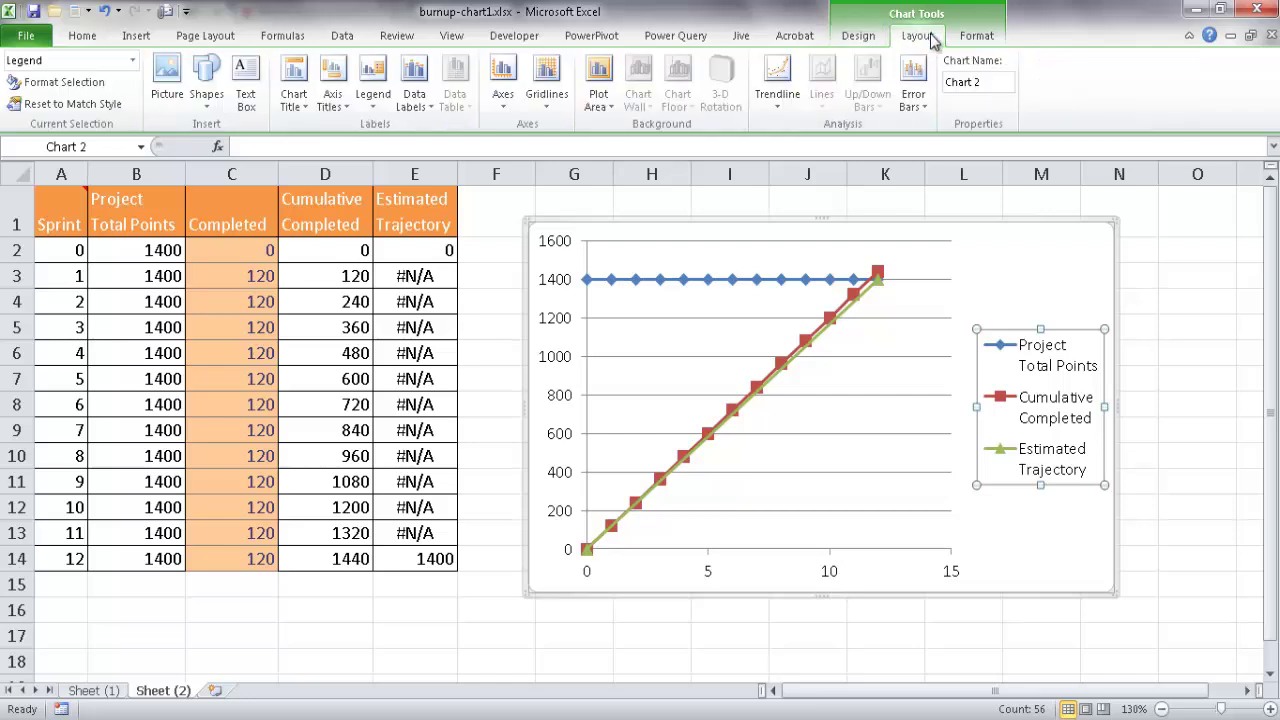
click(388, 98)
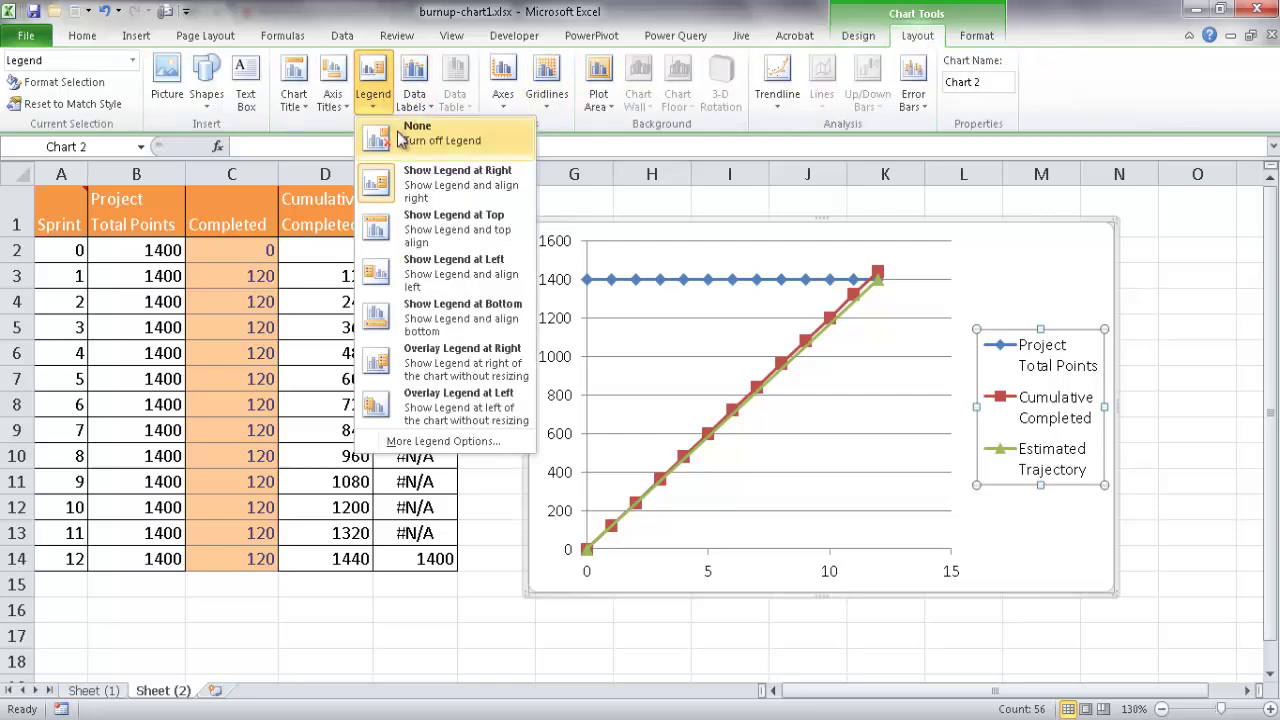
click(455, 306)
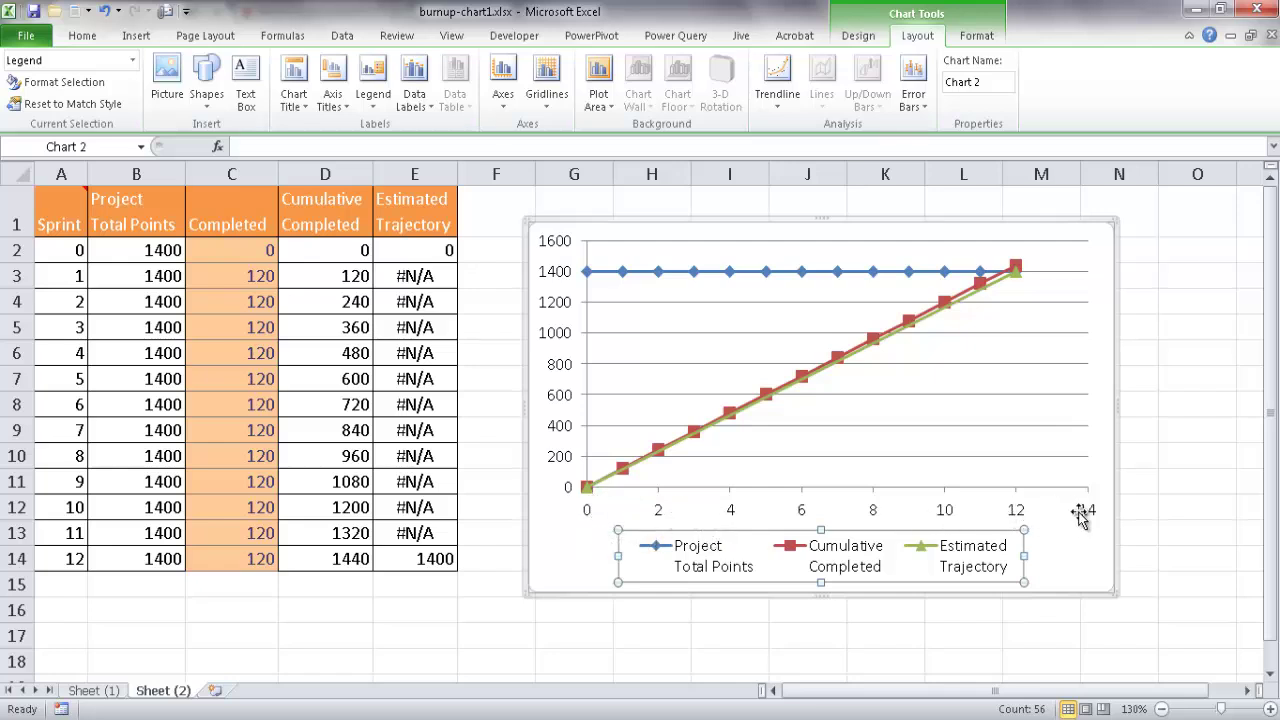
Step: Fix the horizontal axis maximum at 12 and its major unit at 1
click(731, 513)
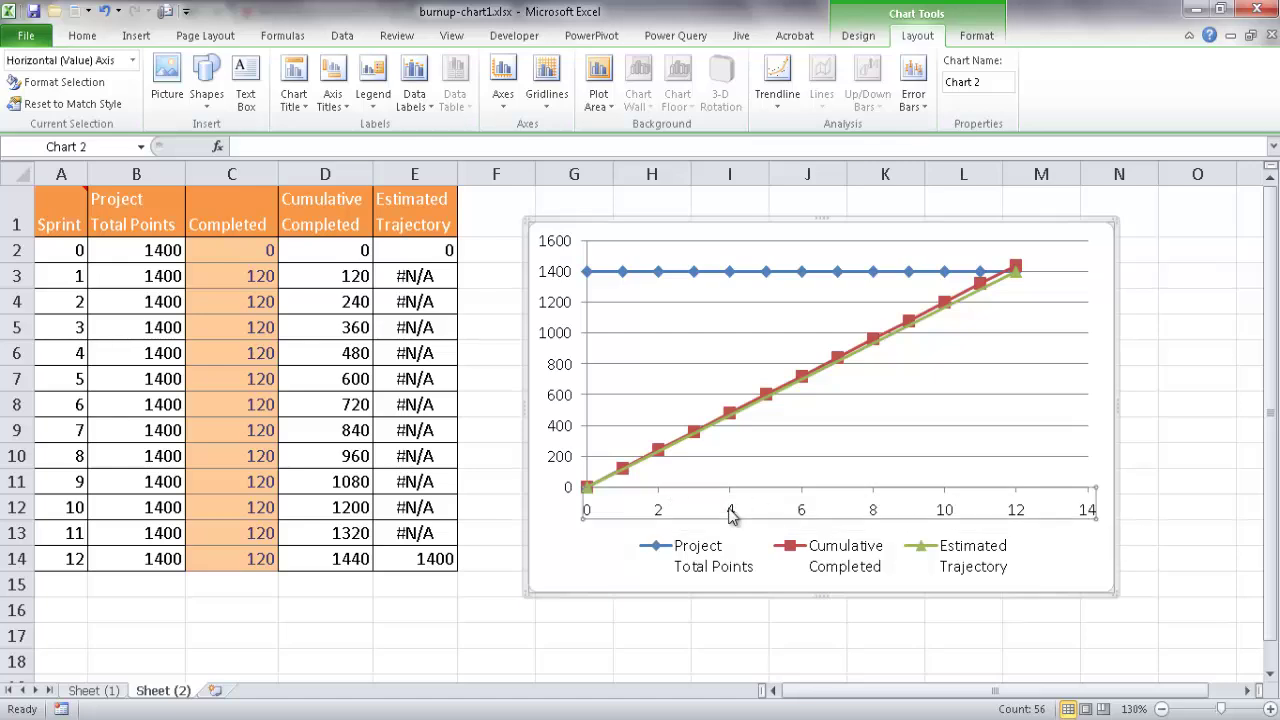
right_click(731, 513)
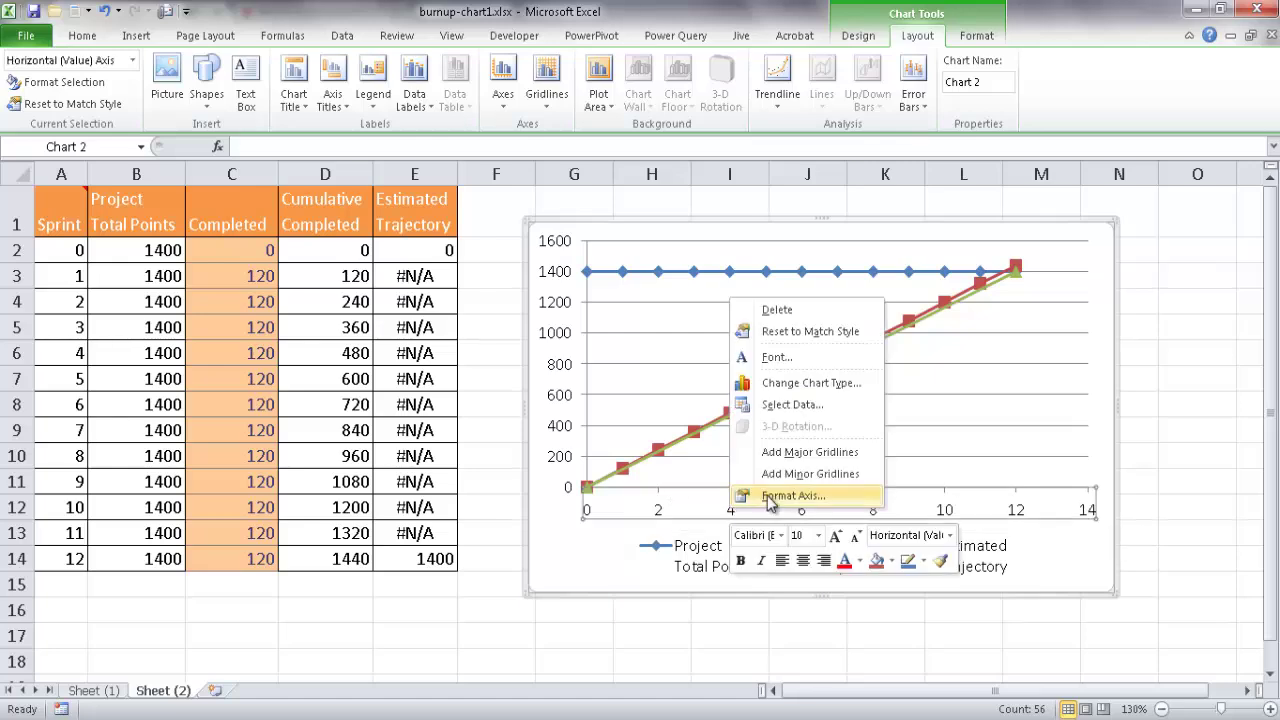
click(767, 495)
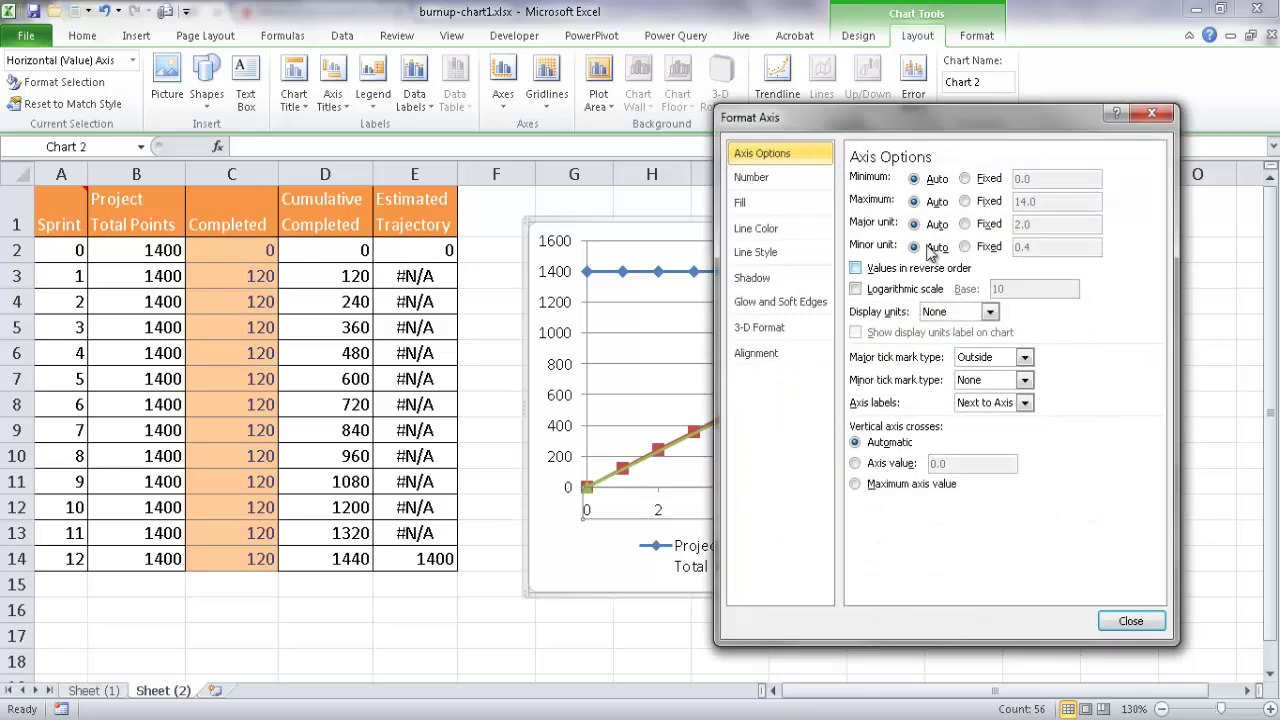
click(972, 203)
drag(1042, 201, 983, 207)
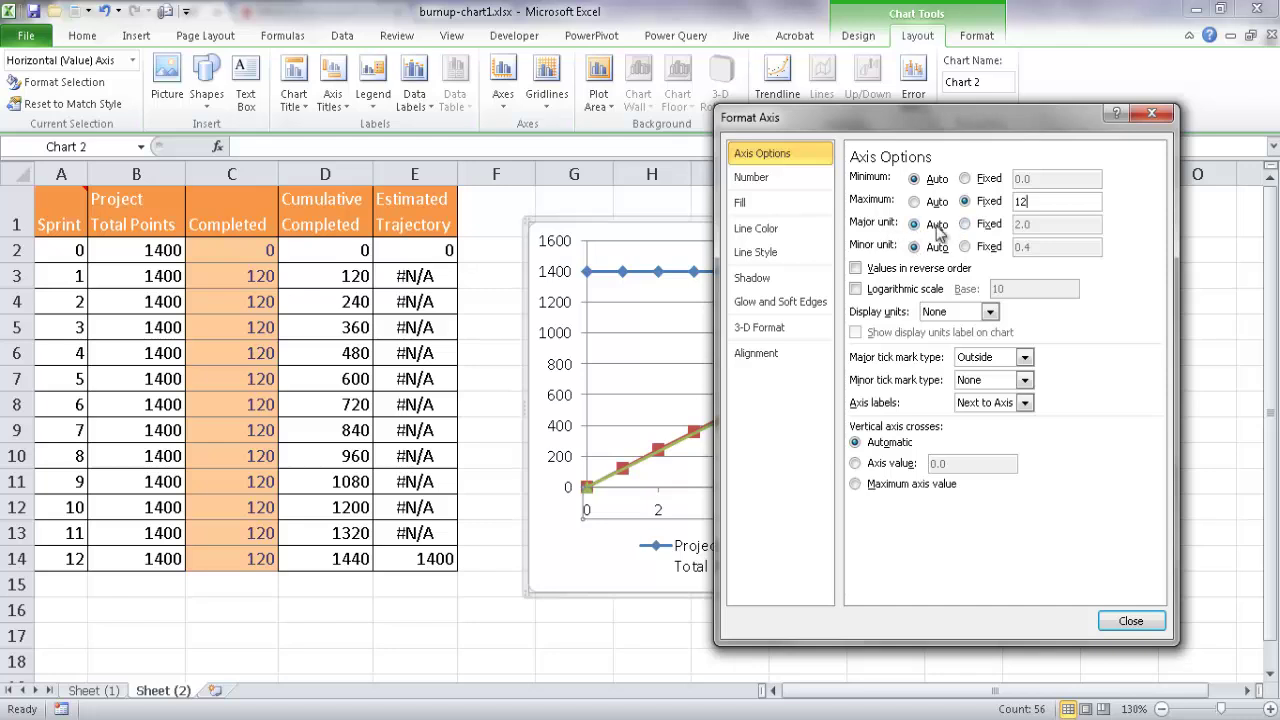
drag(968, 126, 990, 125)
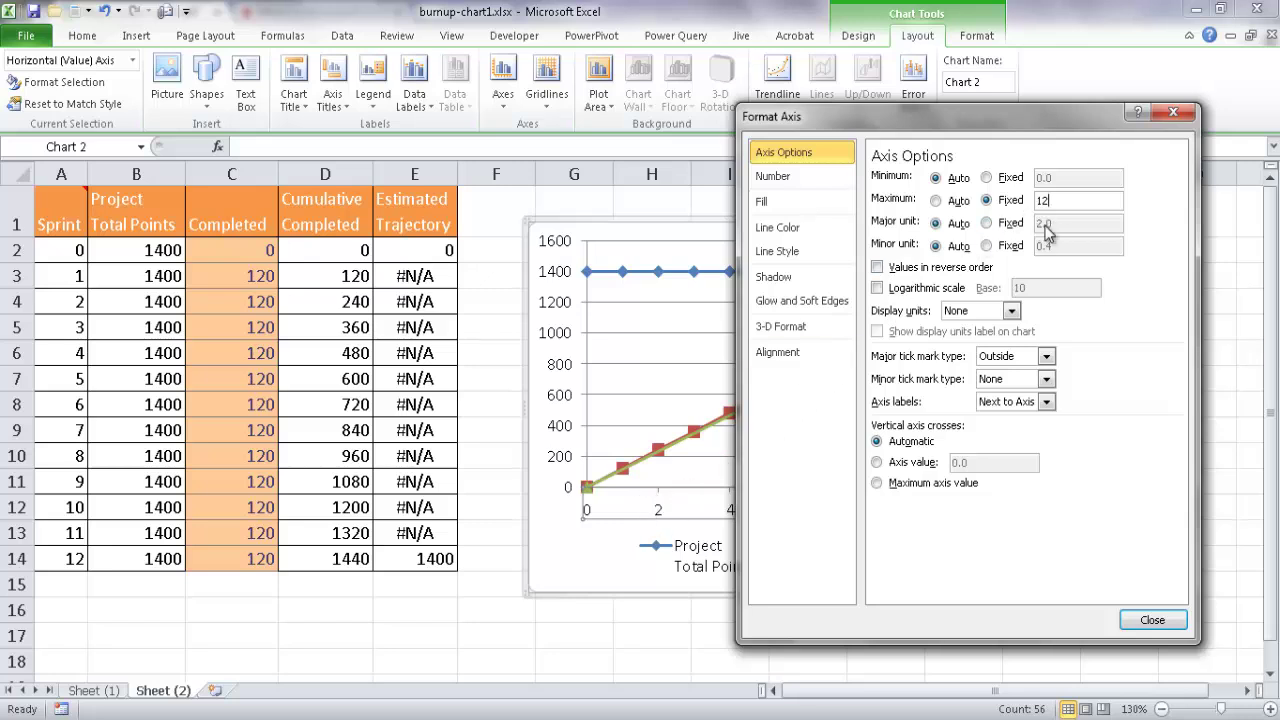
click(988, 222)
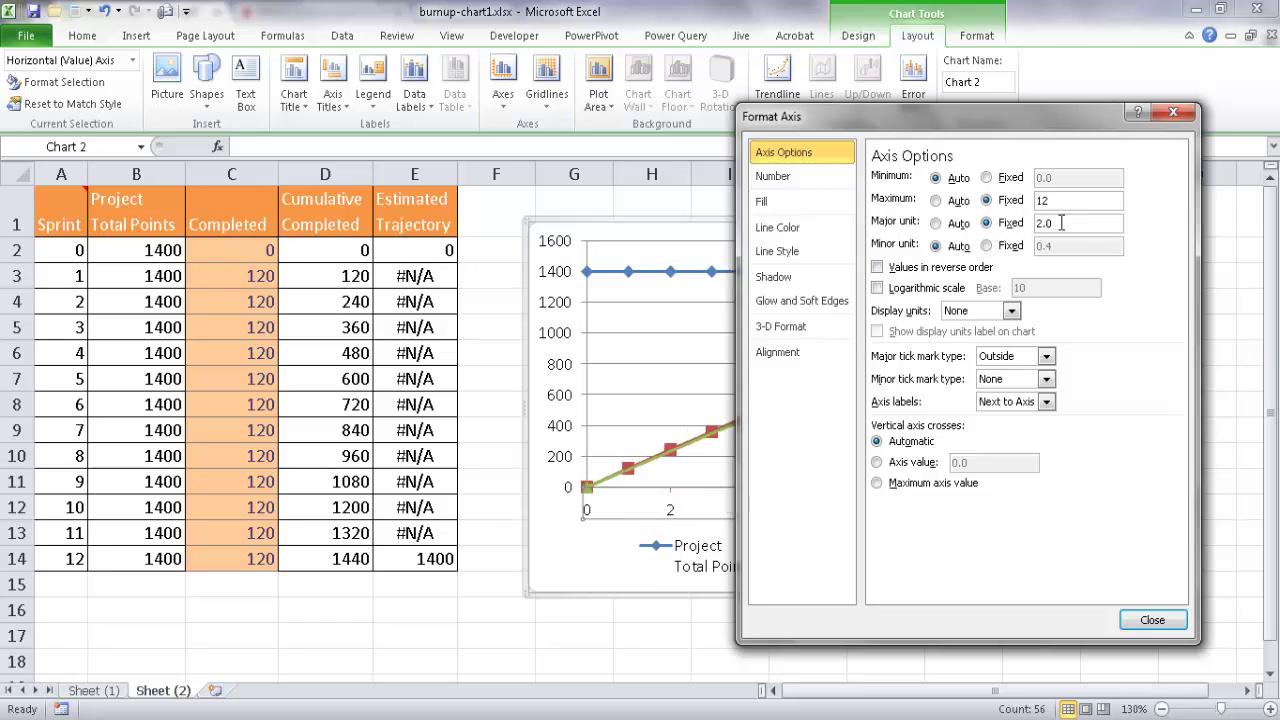
text(1)
click(1155, 630)
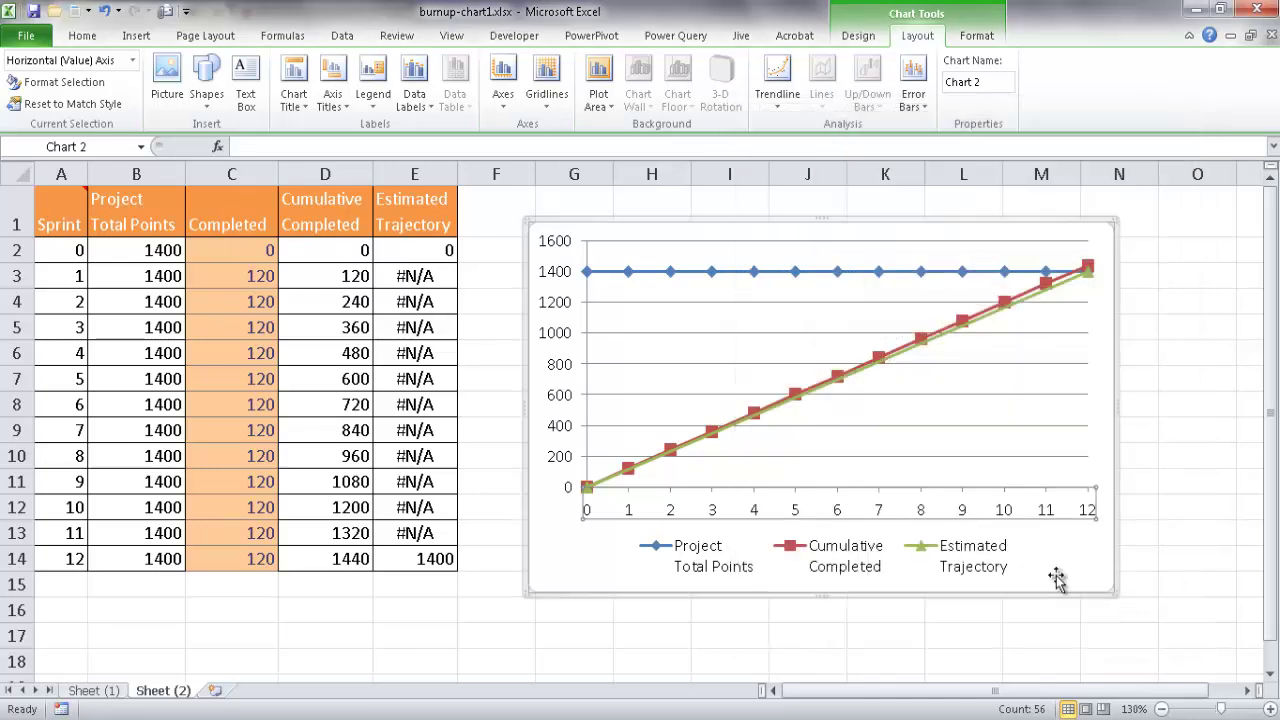
Step: Give the Estimated Trajectory series a solid line in a new colour
click(933, 465)
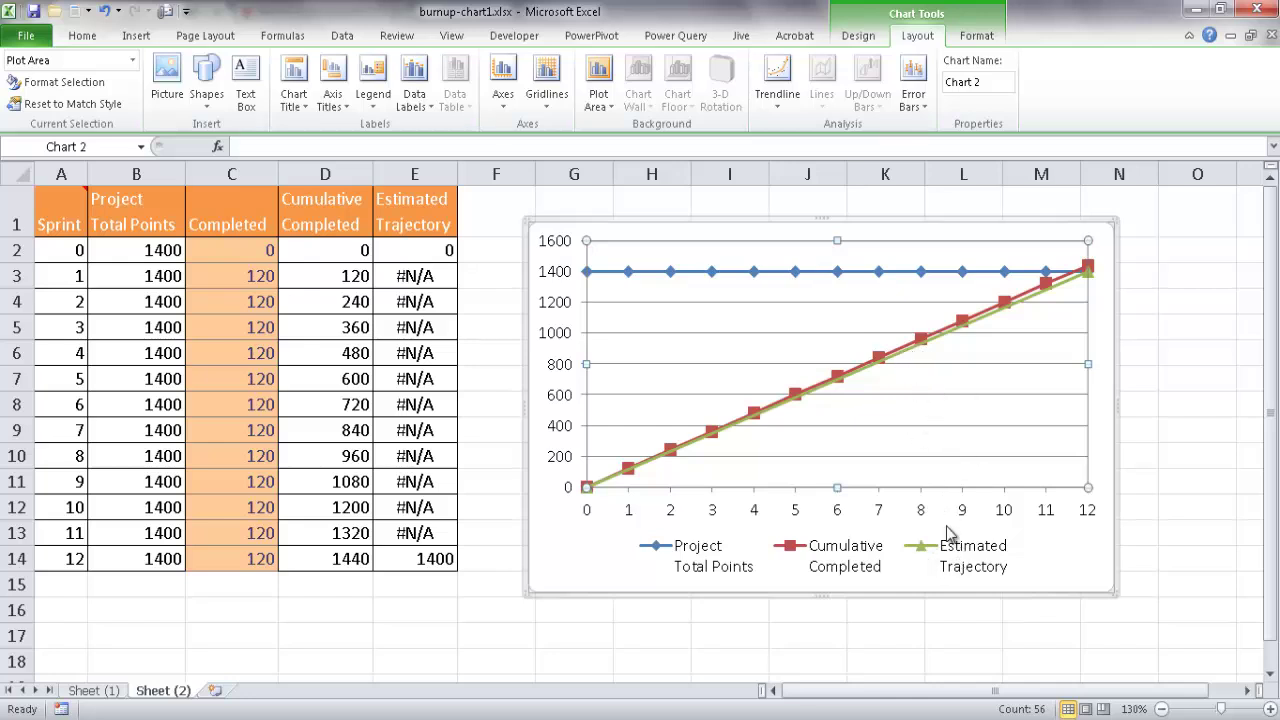
click(907, 357)
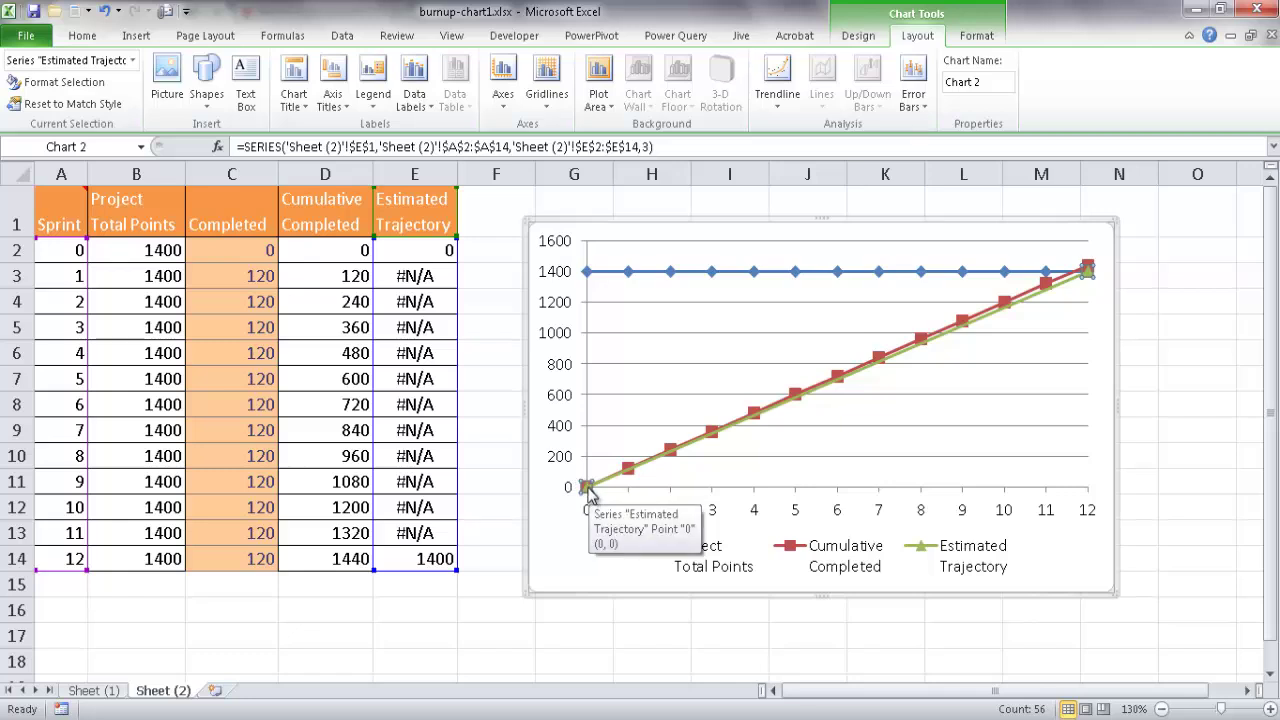
right_click(590, 490)
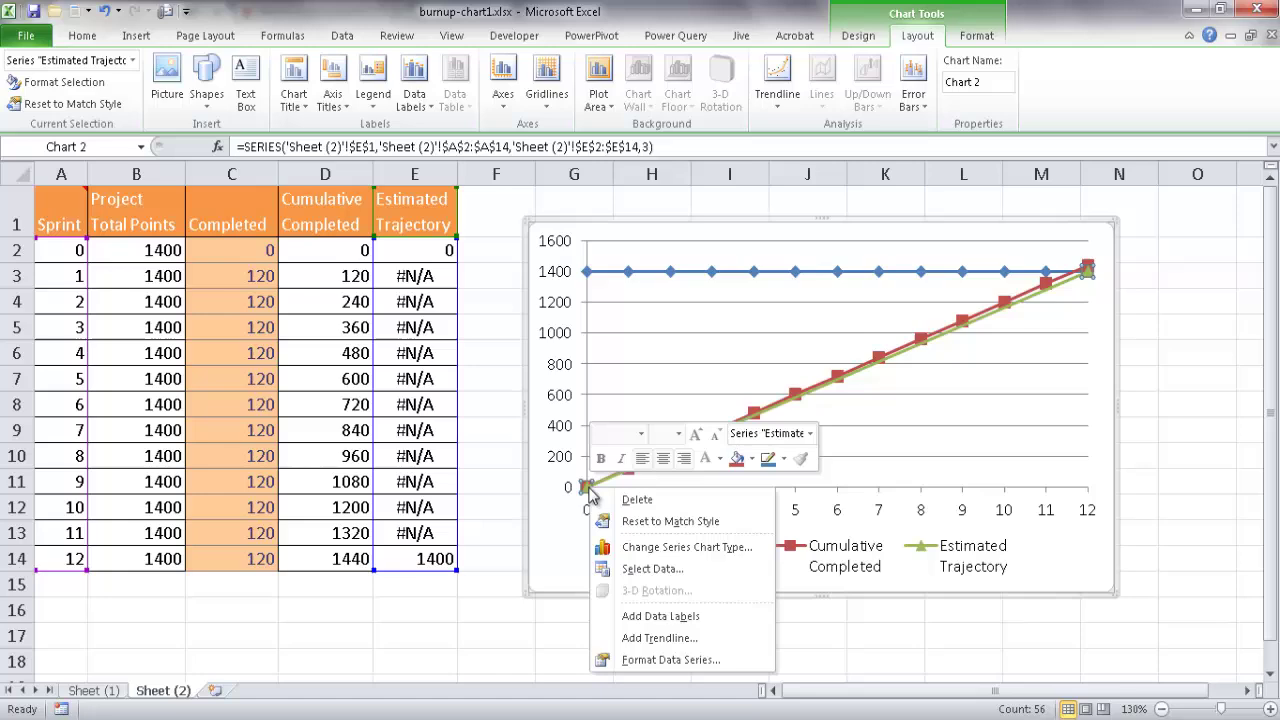
click(672, 660)
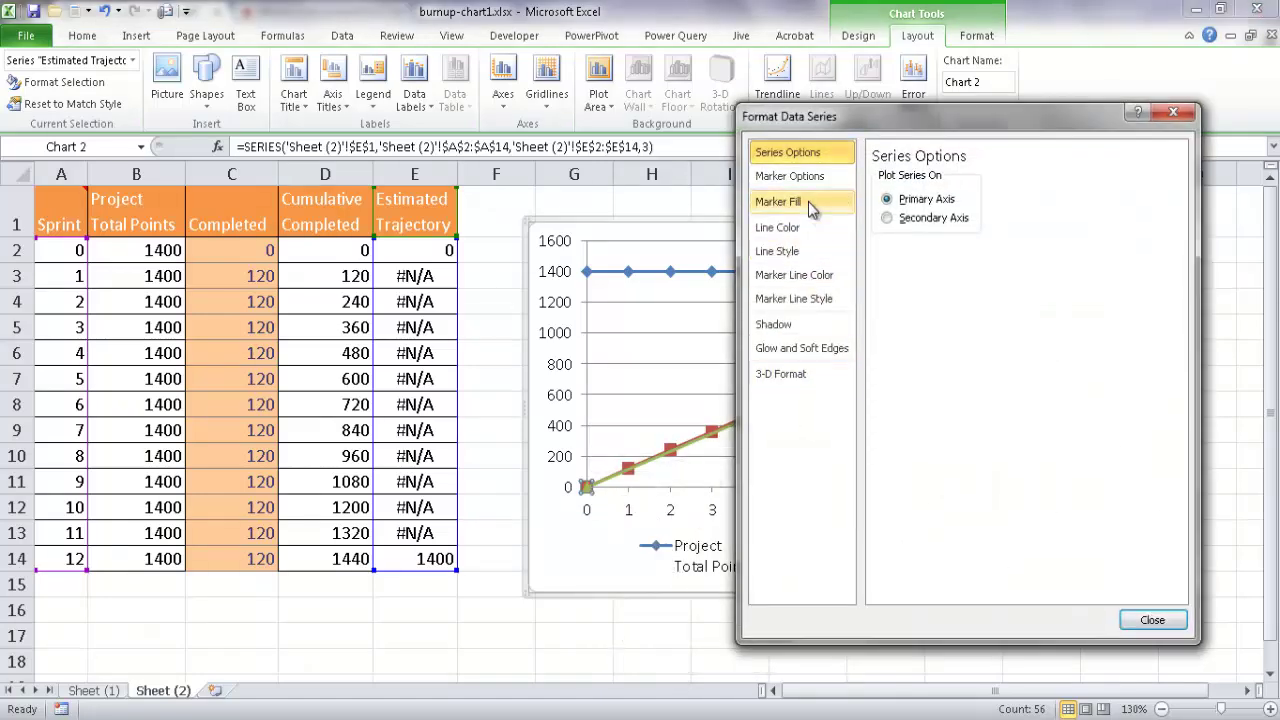
click(805, 227)
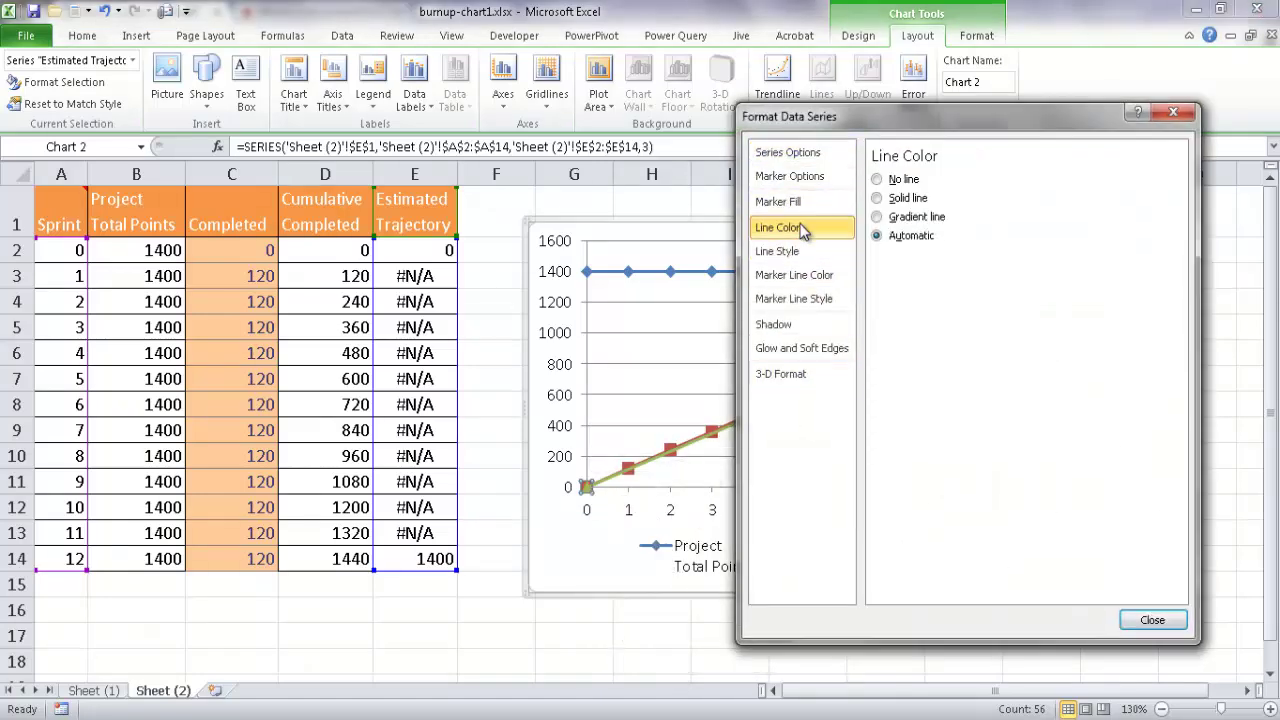
click(897, 204)
click(945, 259)
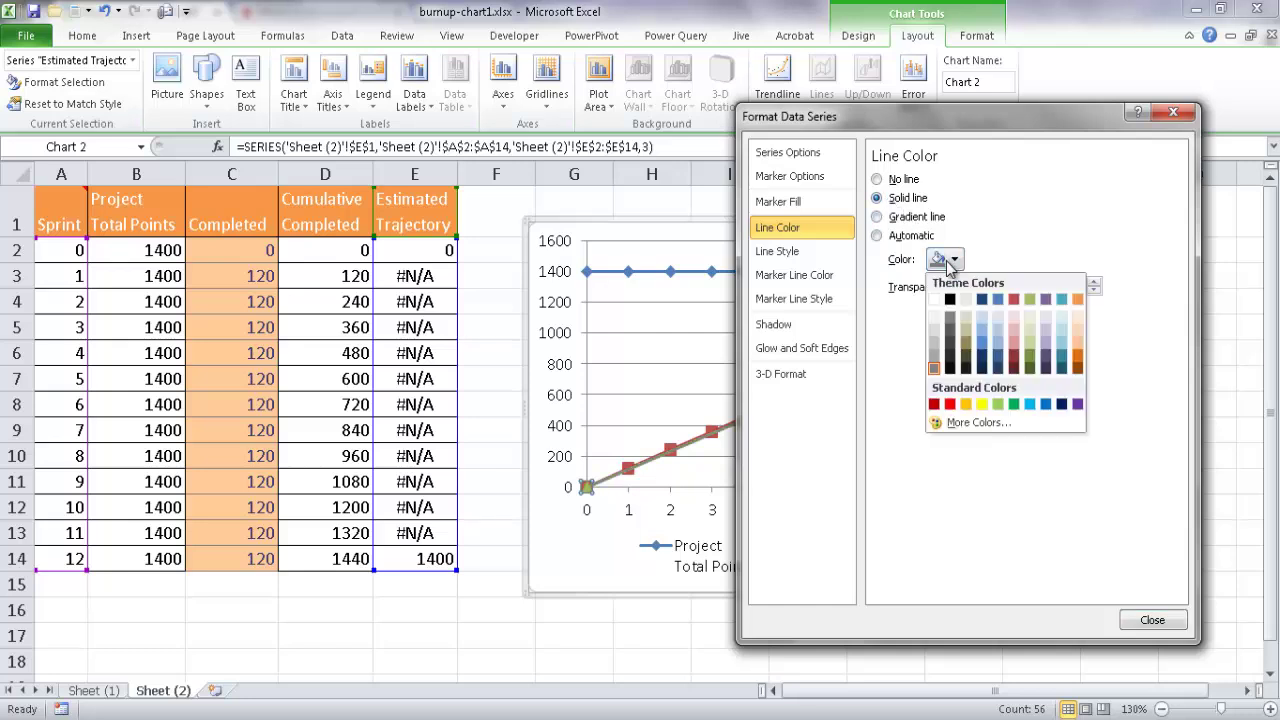
click(935, 358)
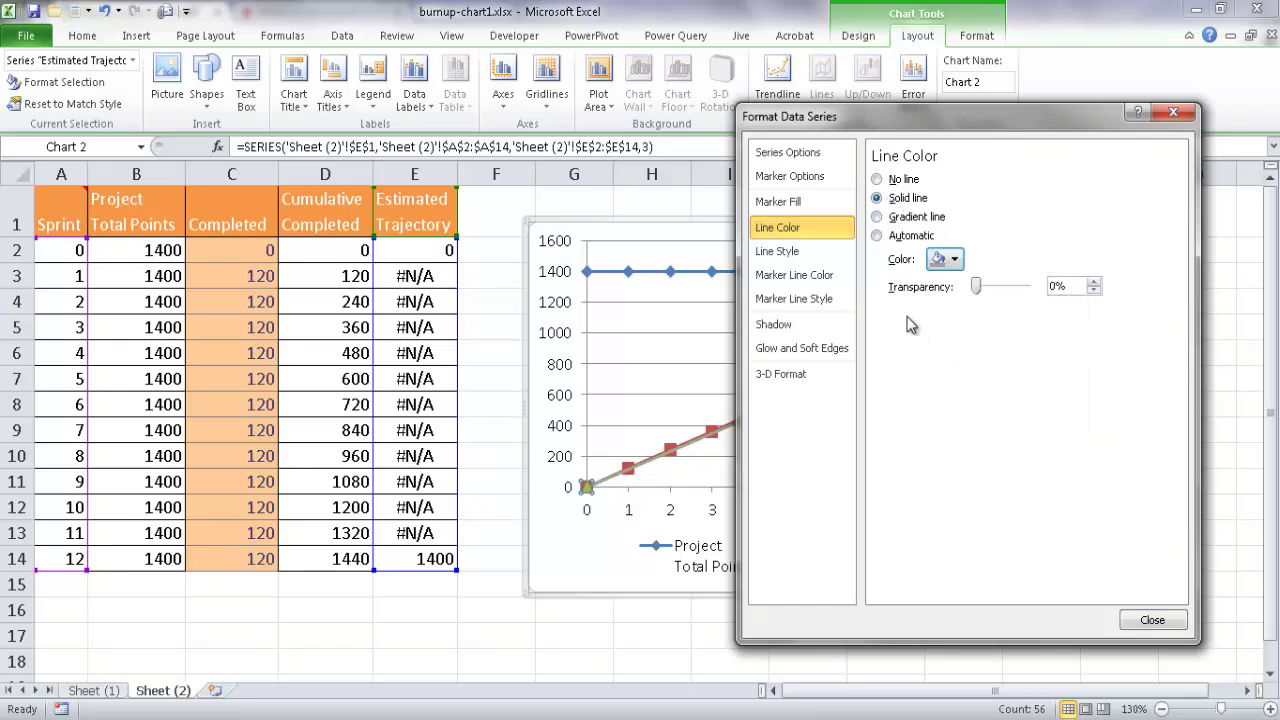
Step: Make the Estimated Trajectory line dashed and reduce its width to 1.5 pt
click(777, 251)
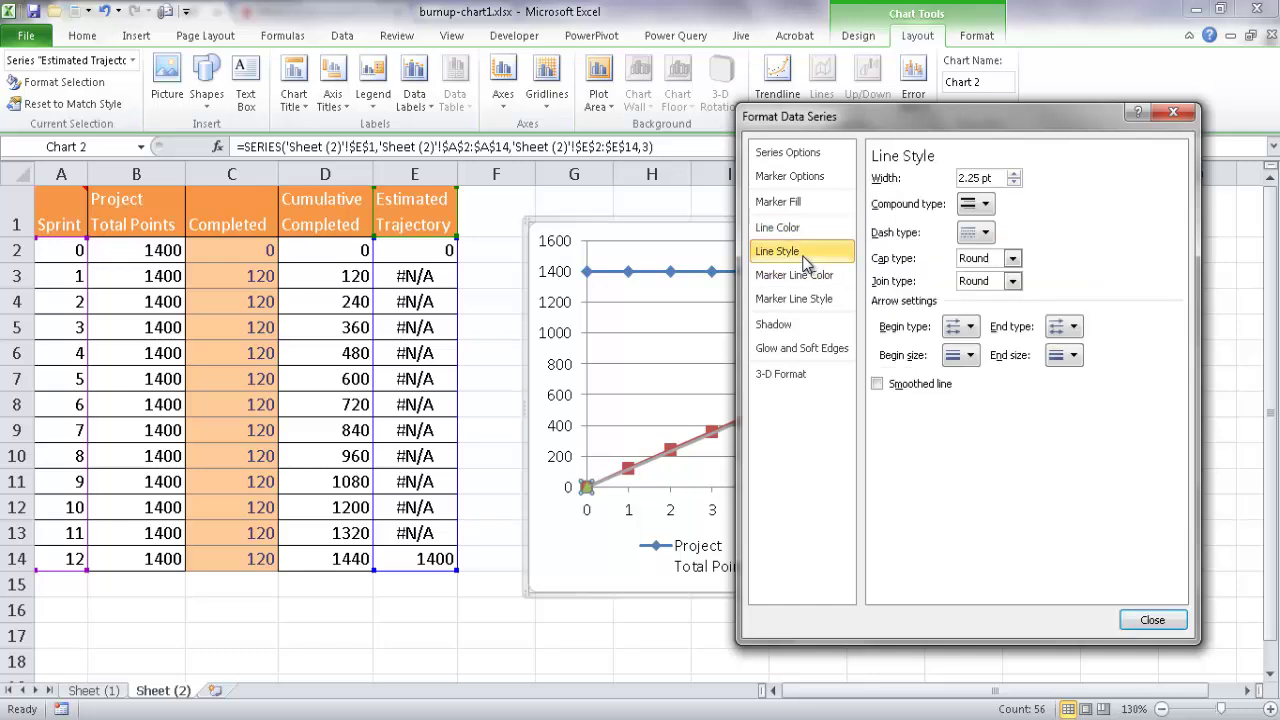
click(985, 233)
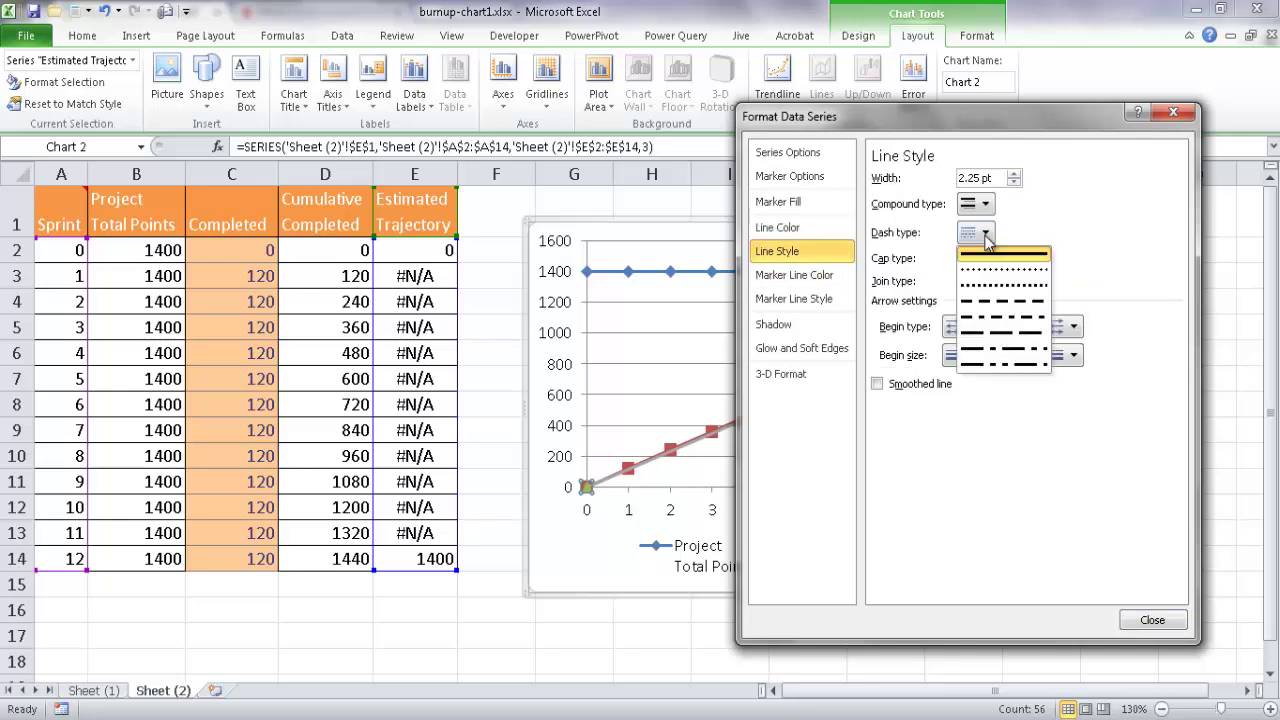
click(1012, 303)
click(1014, 183)
click(1014, 183)
click(1014, 183)
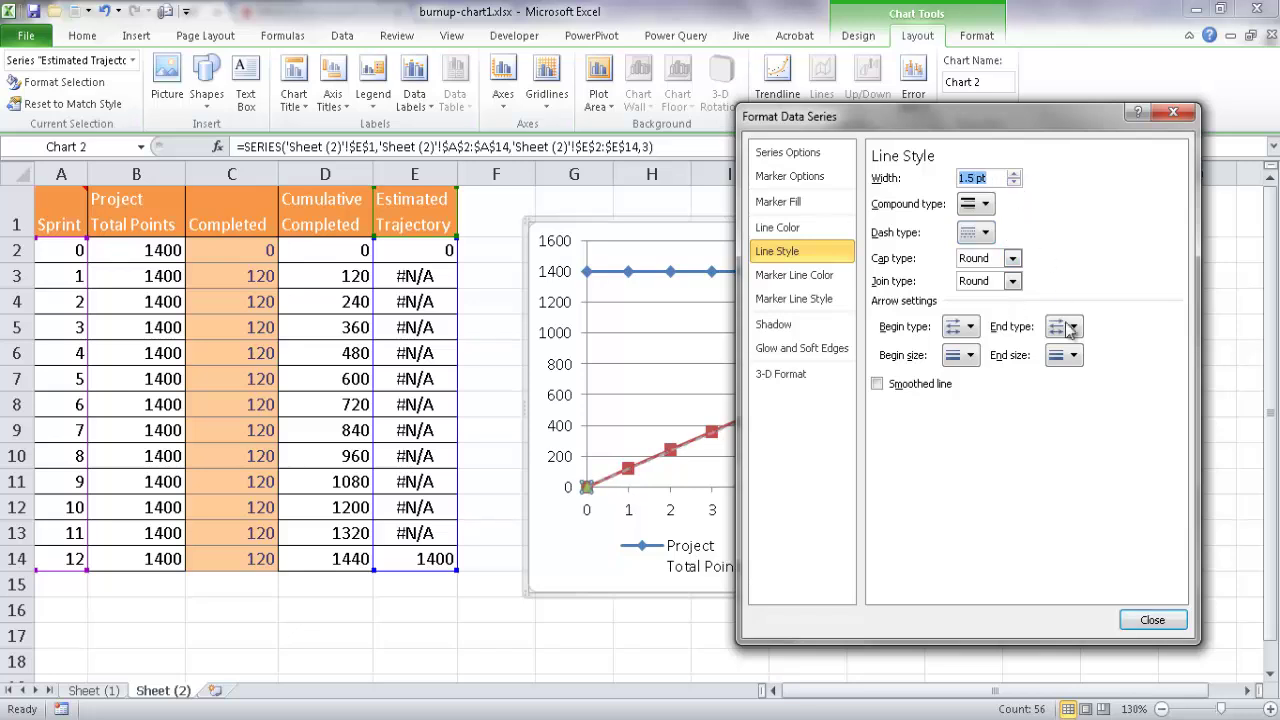
Step: Close Format Data Series and delete the chart's horizontal gridlines
click(1152, 620)
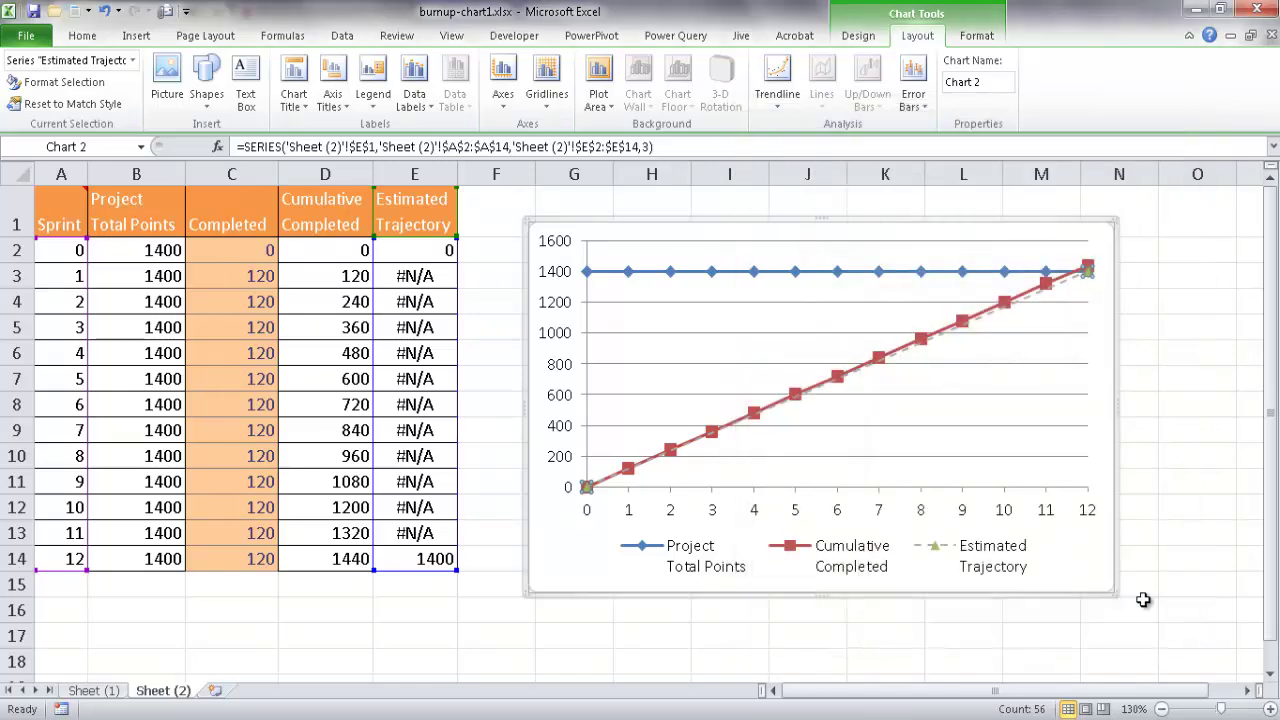
click(987, 395)
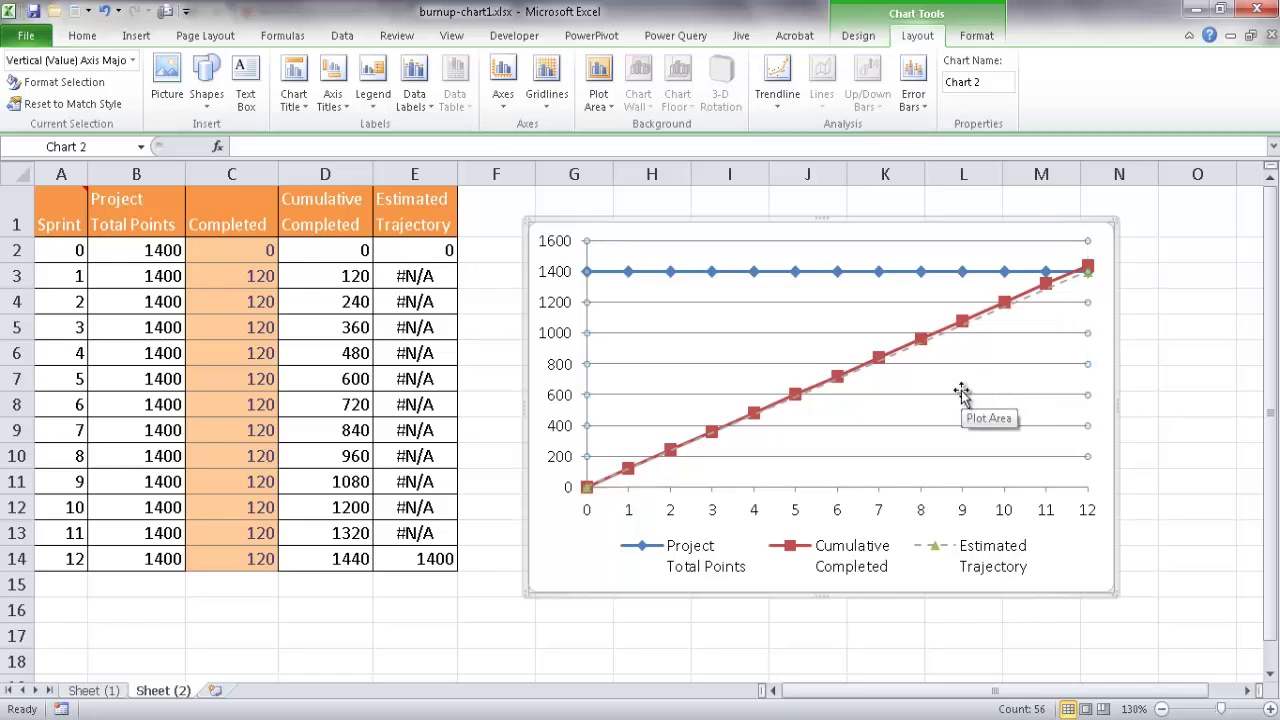
key(Escape)
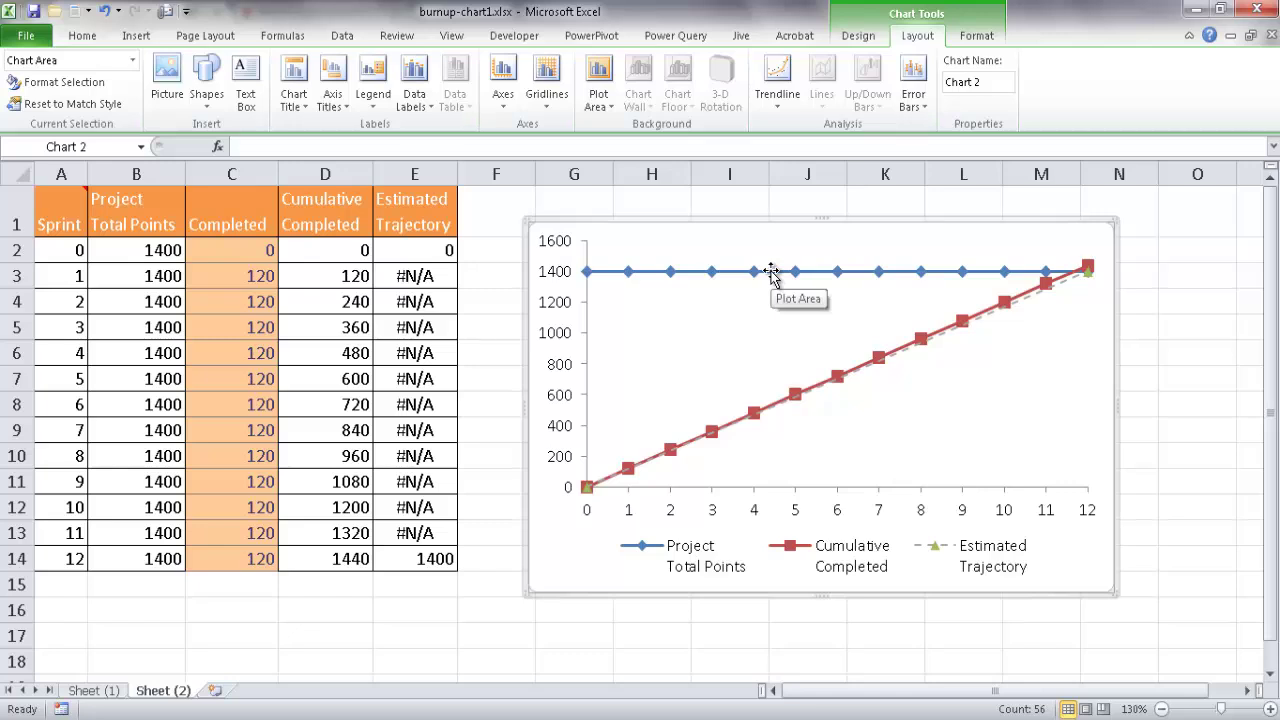
mouse_move(760, 283)
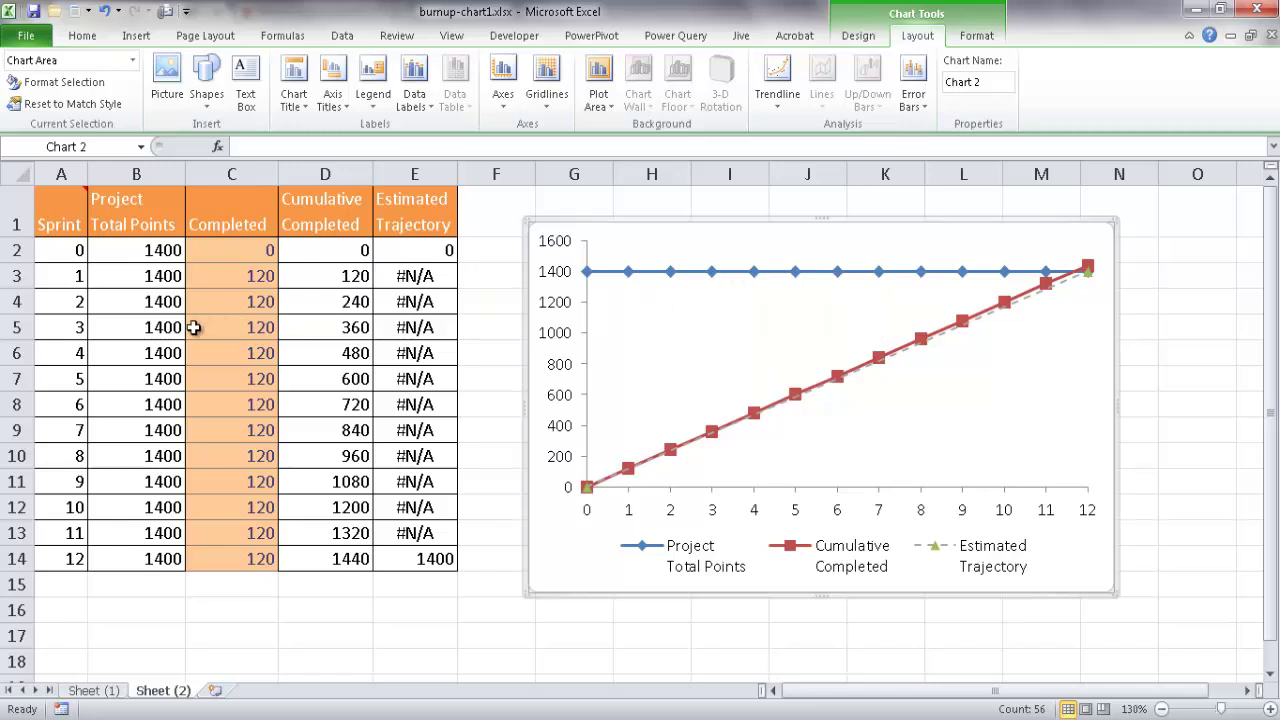
Step: Enter 1700 in B7 and copy it into B8:B14 for sprints 6–12
click(150, 377)
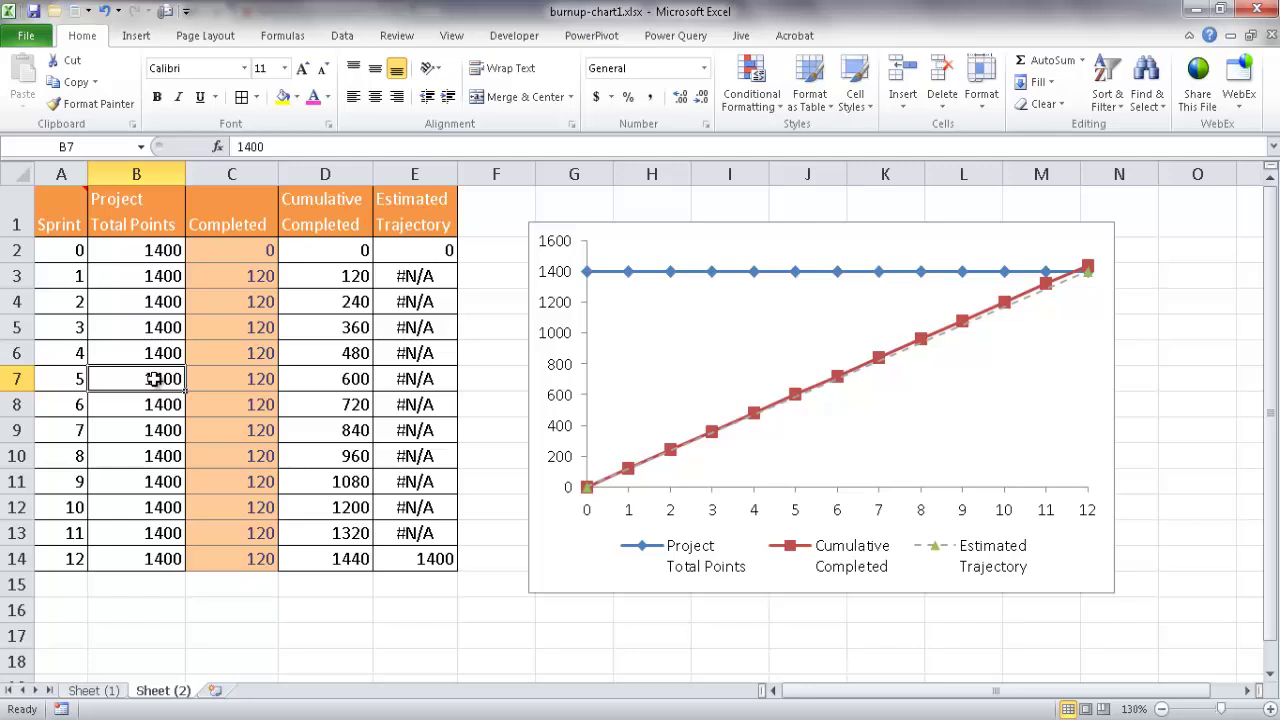
text(1)
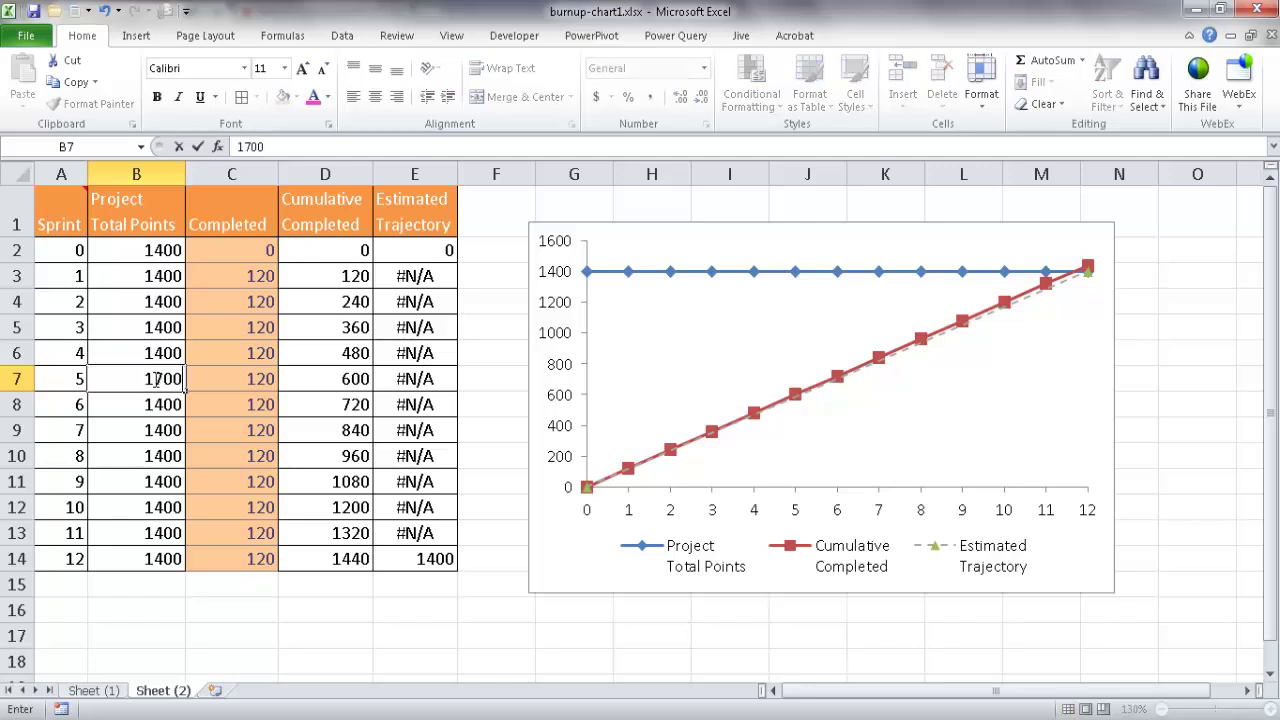
text(700)
key(Return)
click(160, 378)
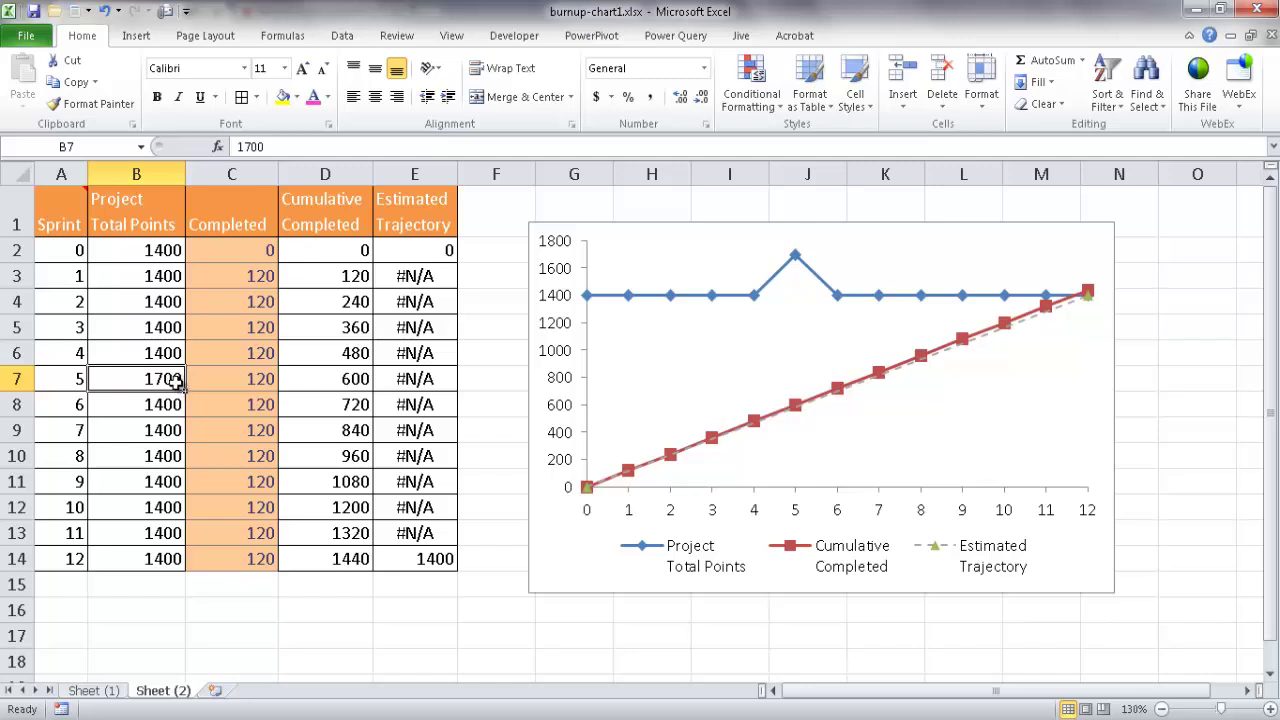
key(ctrl+c)
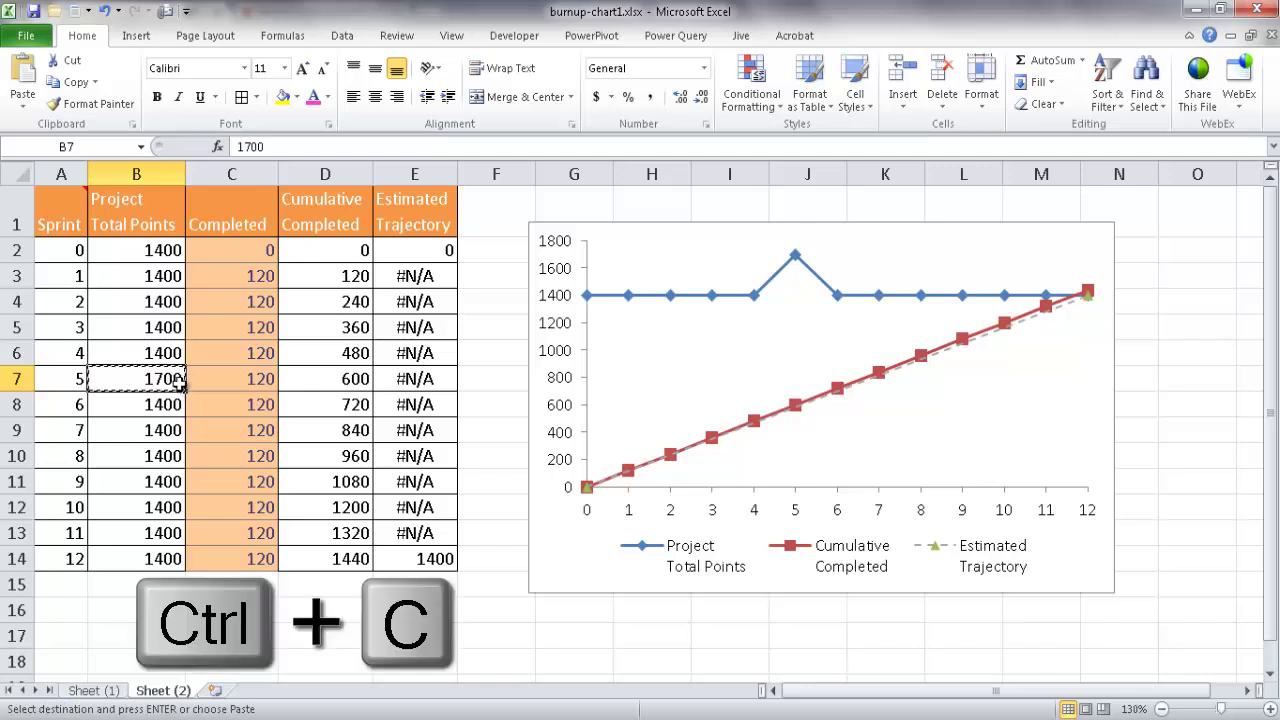
drag(166, 402, 166, 560)
key(ctrl+v)
click(292, 634)
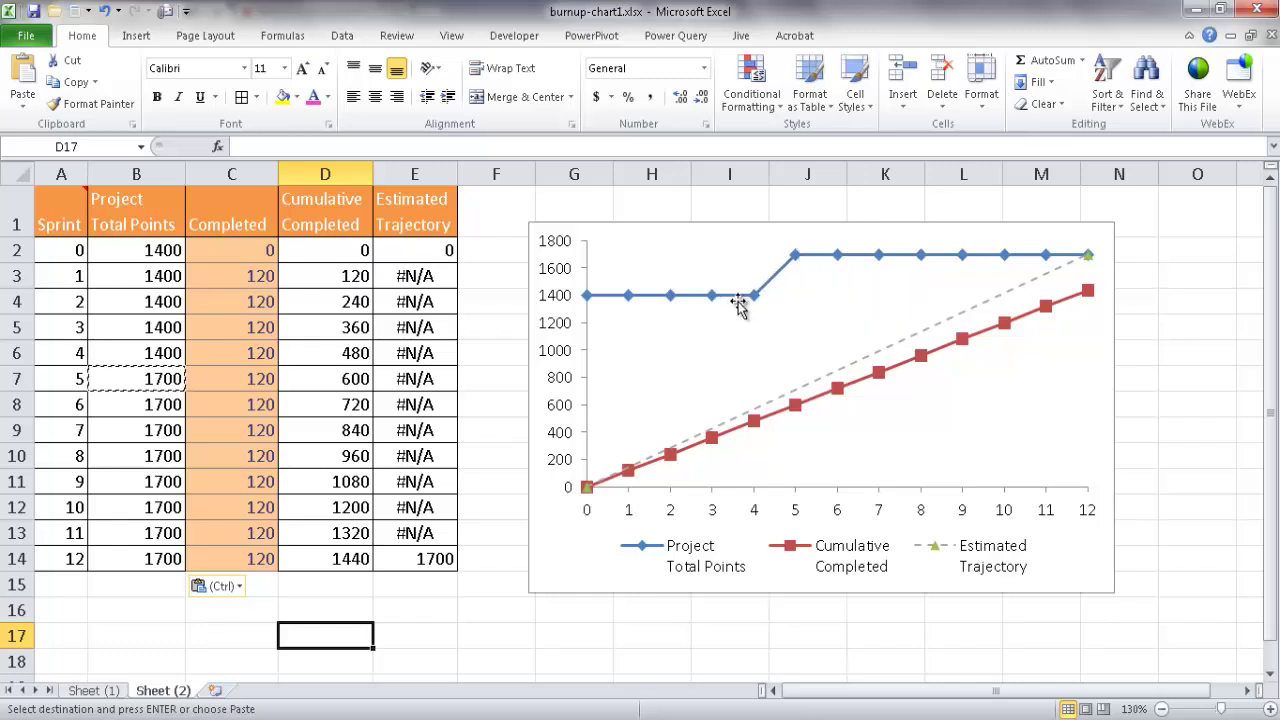
Step: Enter 100 as sprint 5's completed points in C7 and fill it down through C14
click(798, 410)
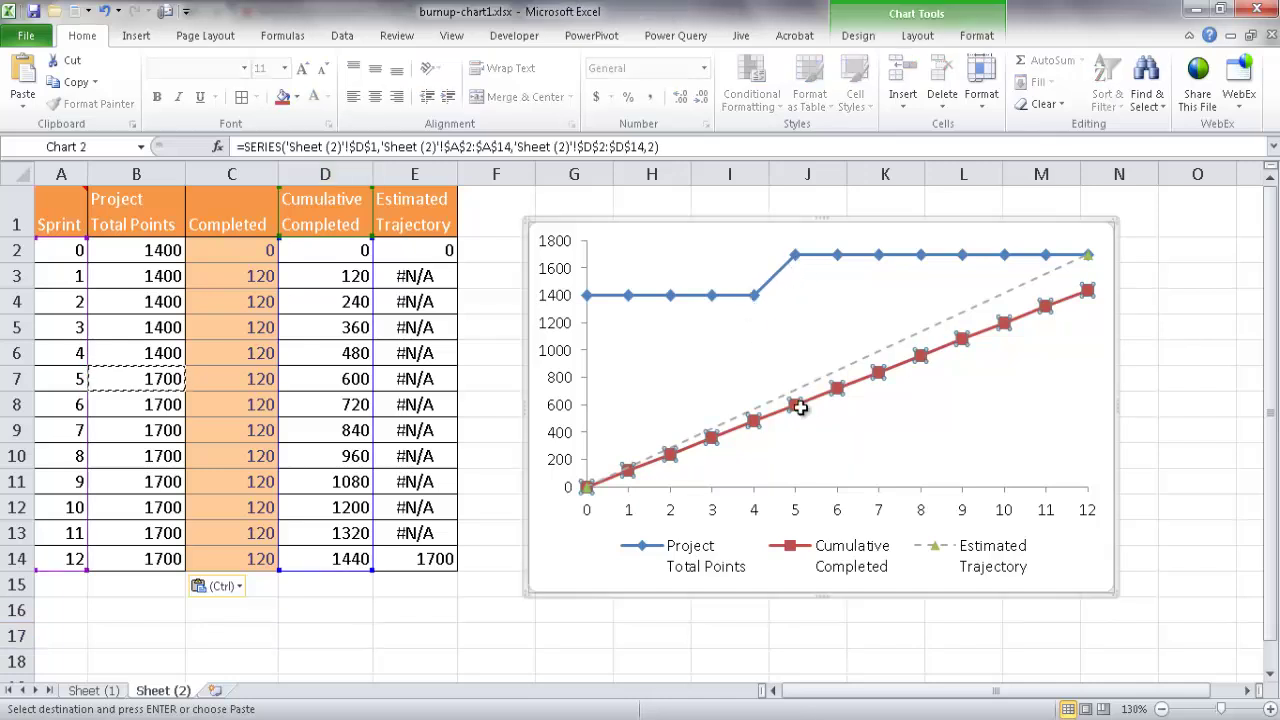
click(260, 380)
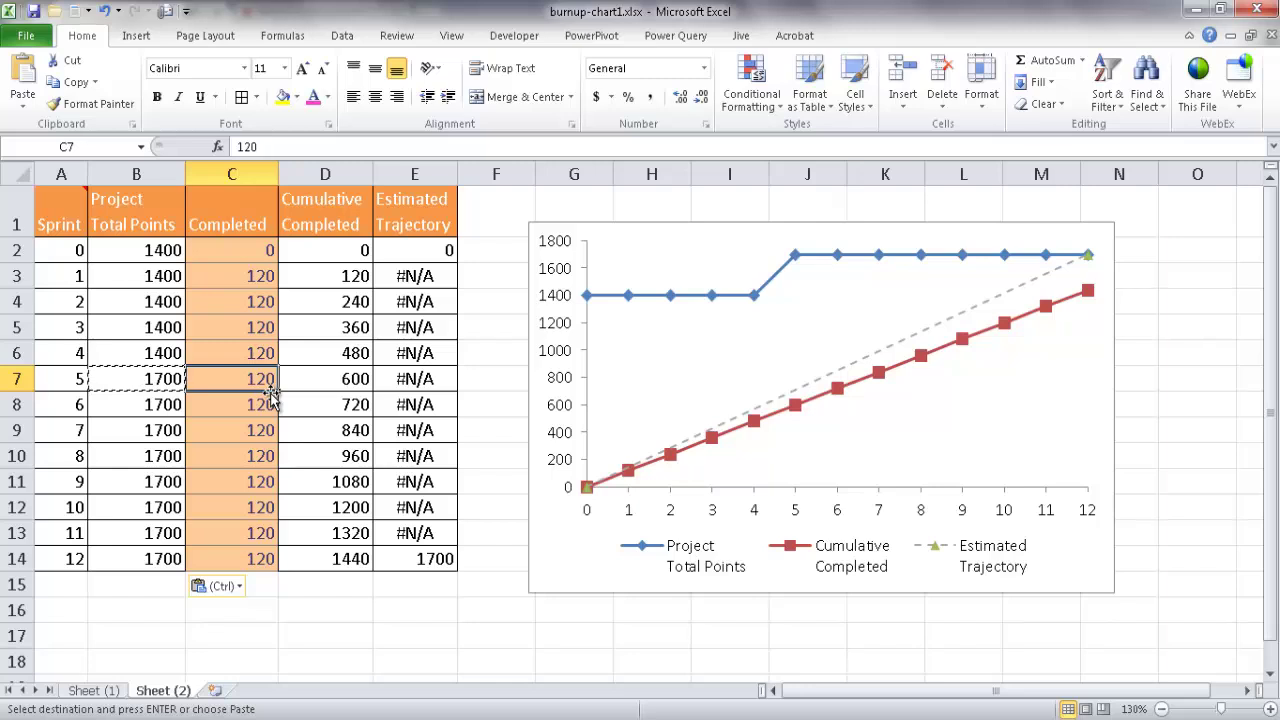
text(90)
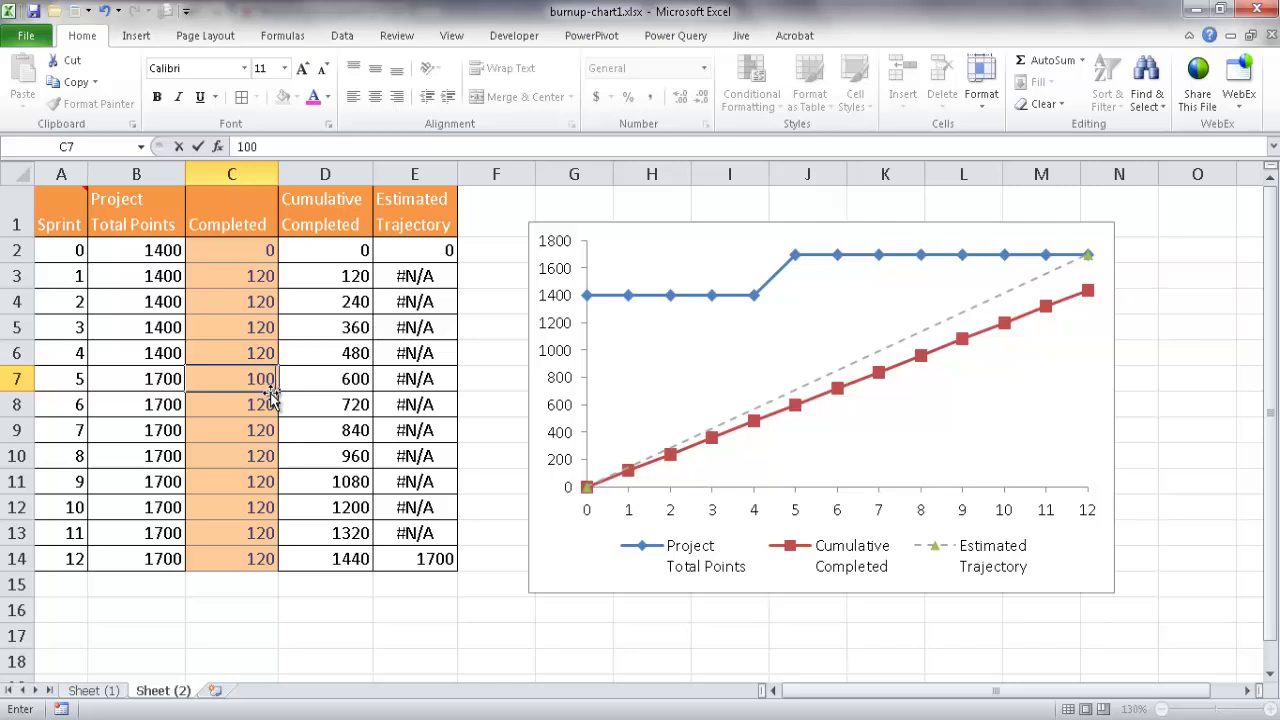
key(Return)
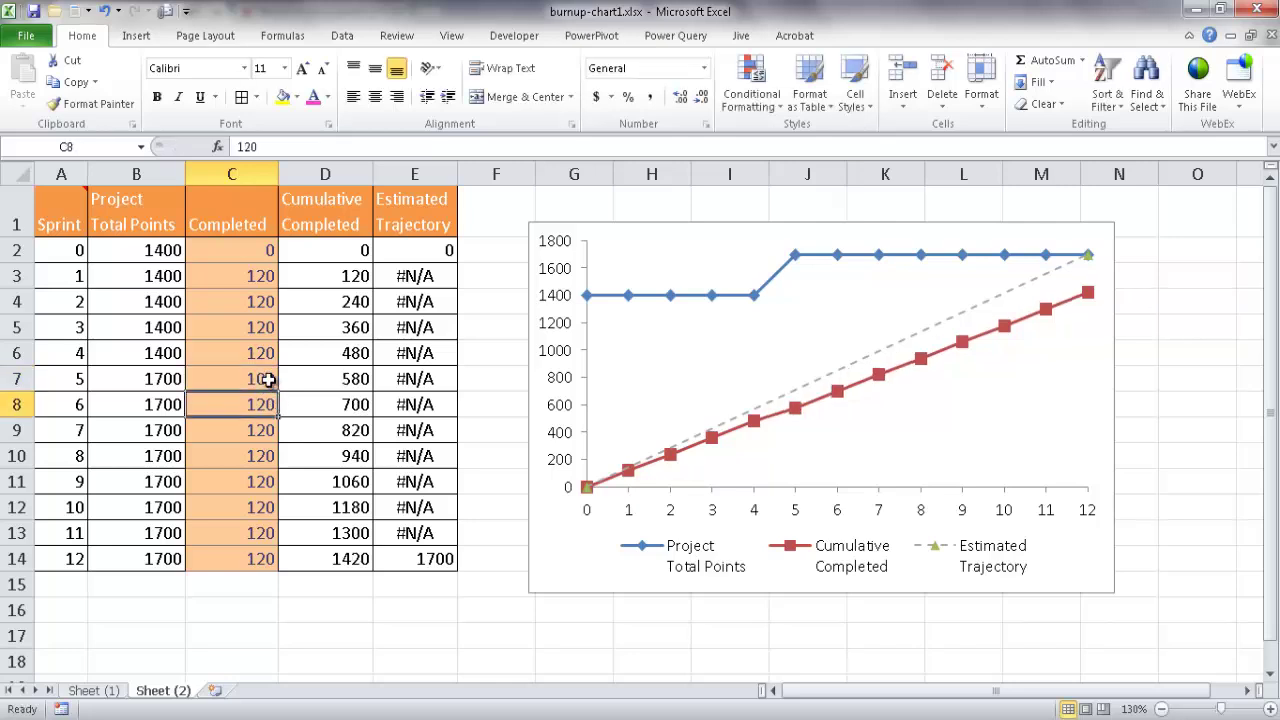
click(262, 379)
drag(282, 393, 264, 595)
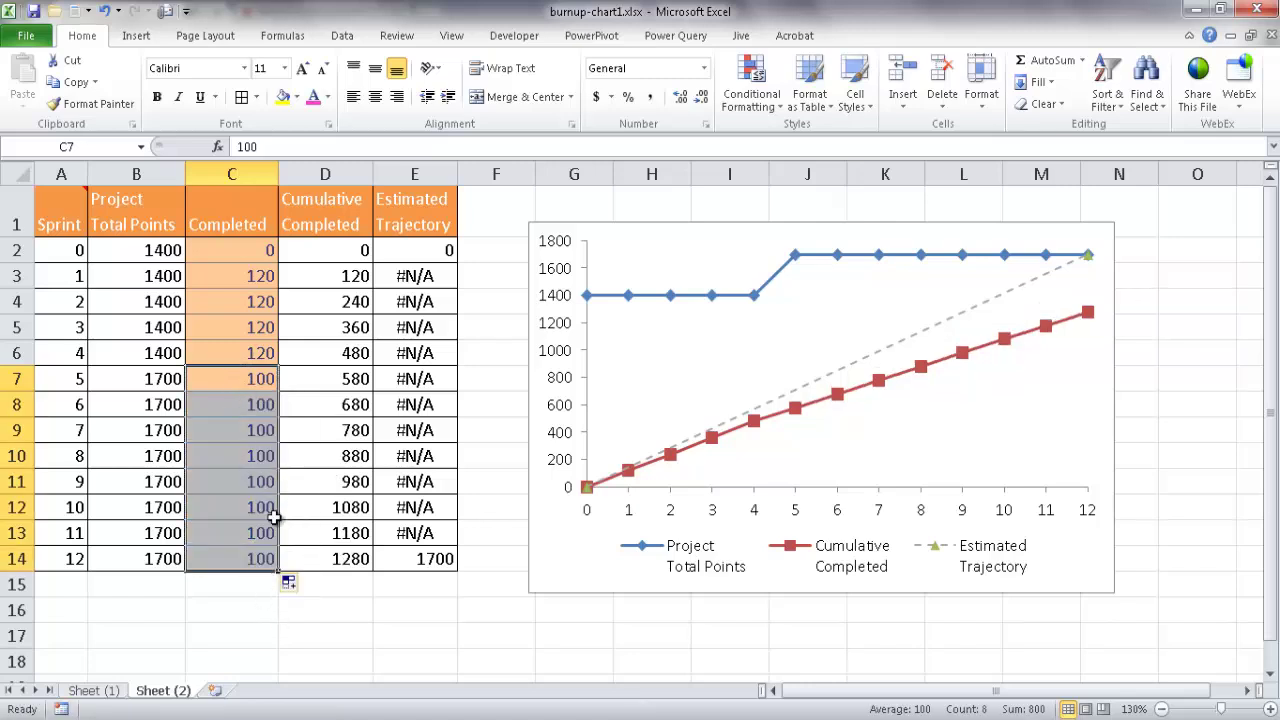
click(283, 629)
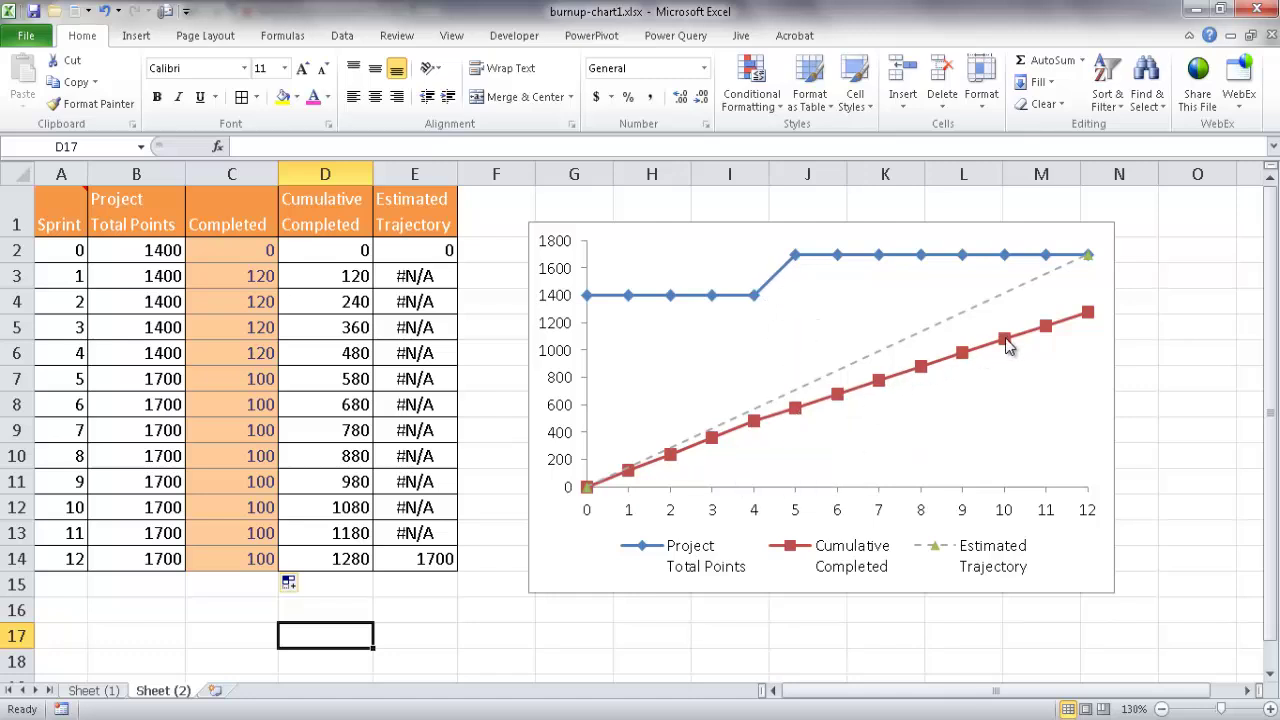
Step: Clear C12:D14, enter 110 for sprints 10–12, and copy D11's cumulative formula down to D14
click(255, 508)
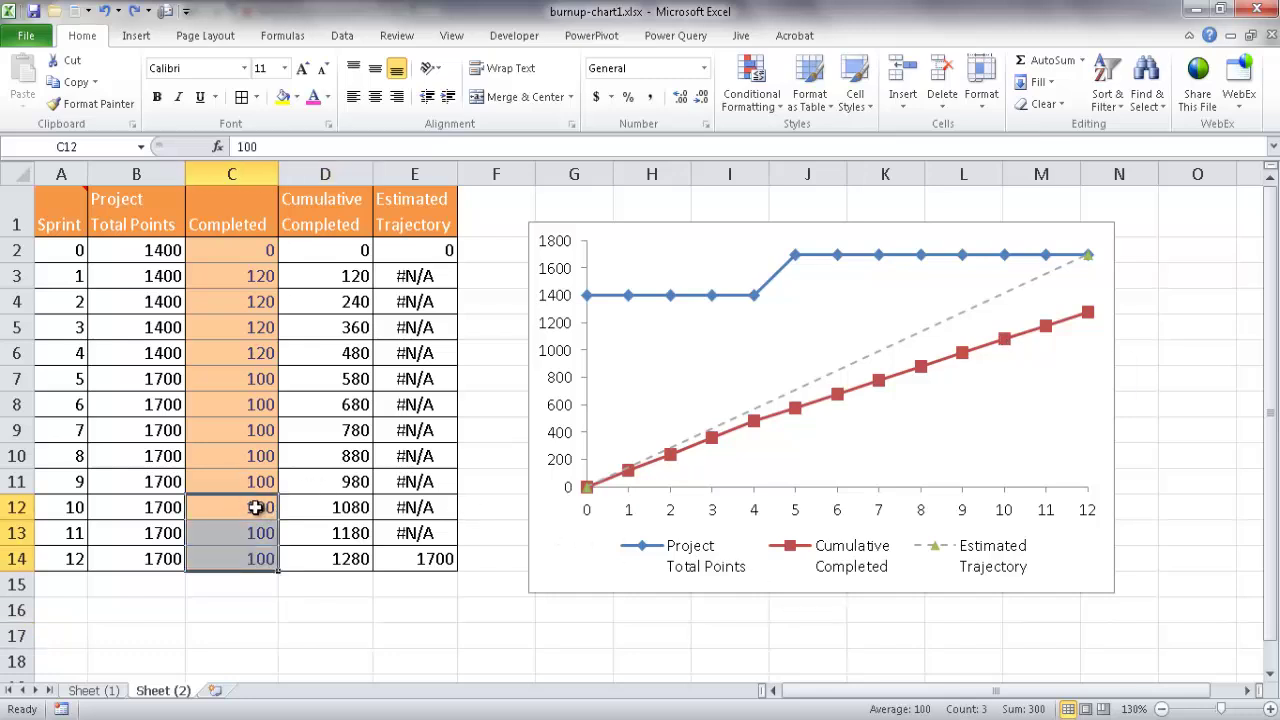
drag(255, 508, 323, 551)
key(Delete)
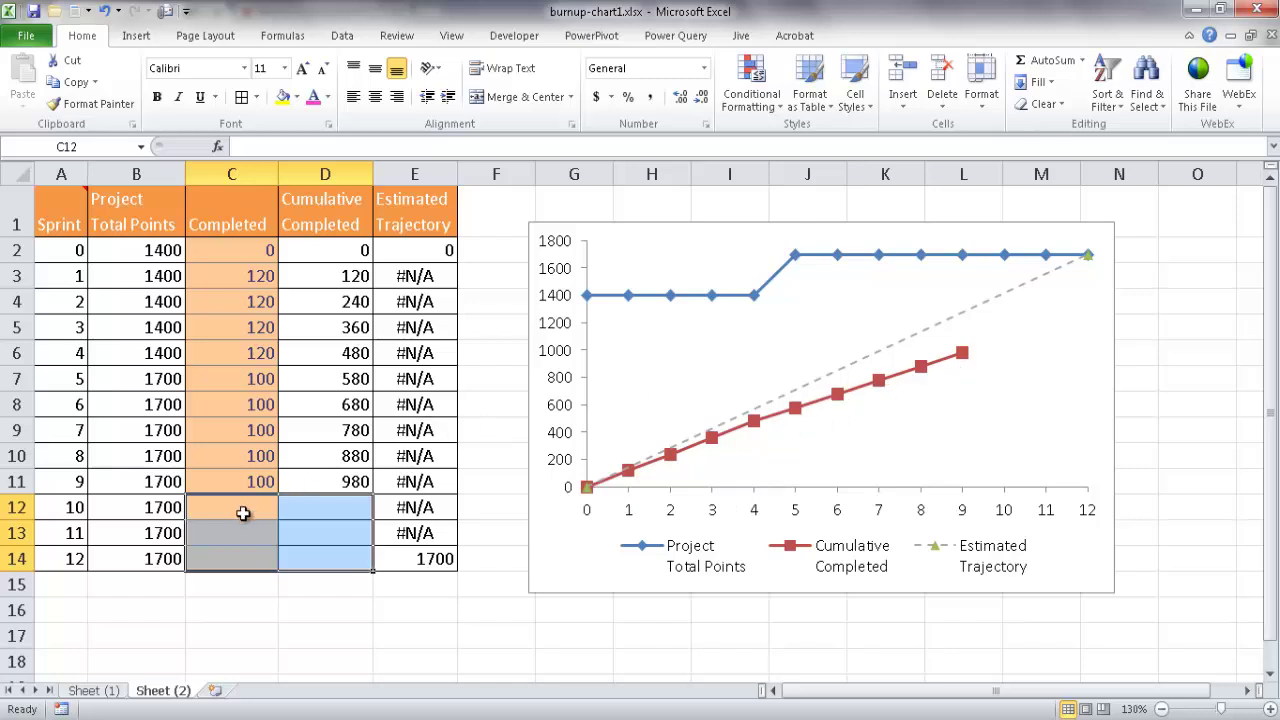
click(242, 511)
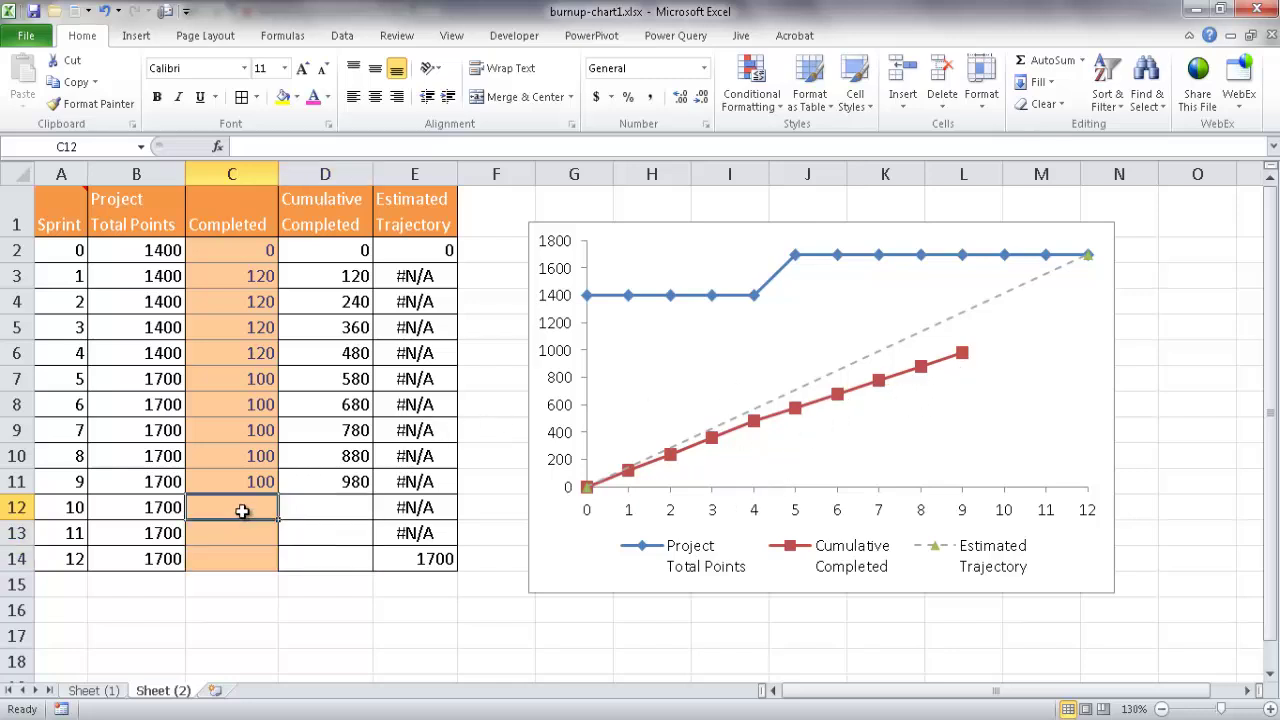
text(110)
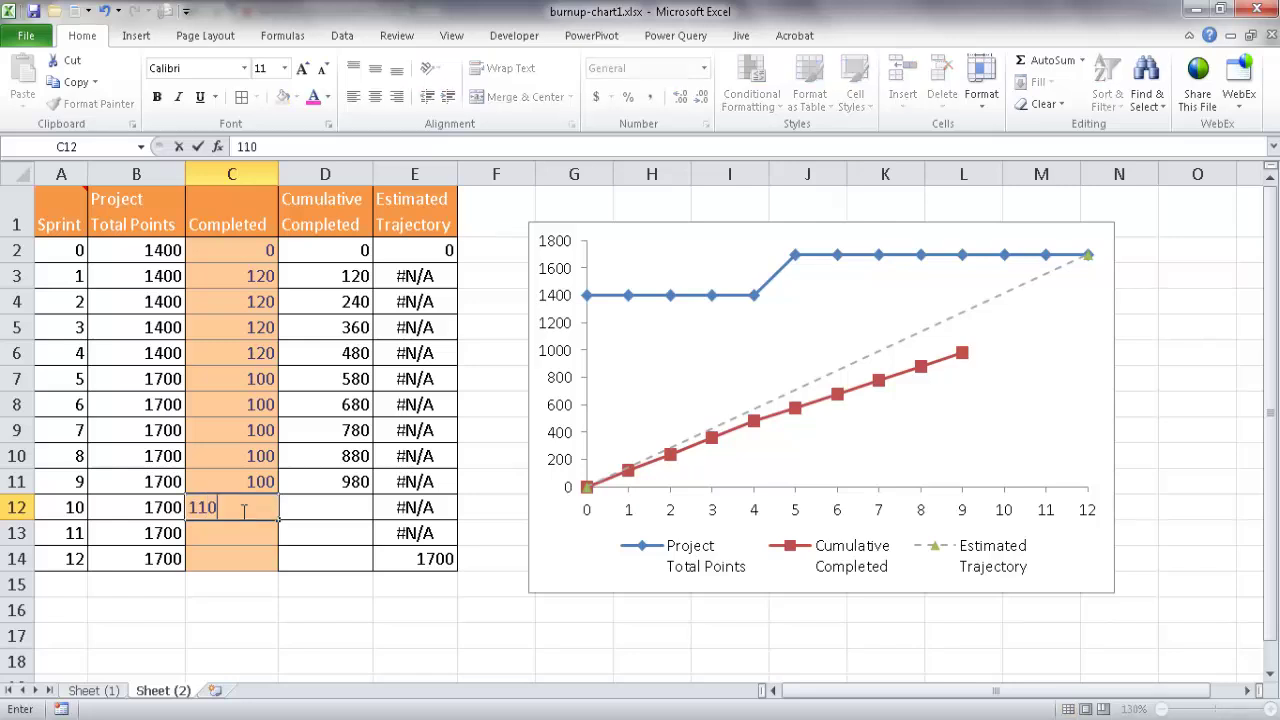
key(Return)
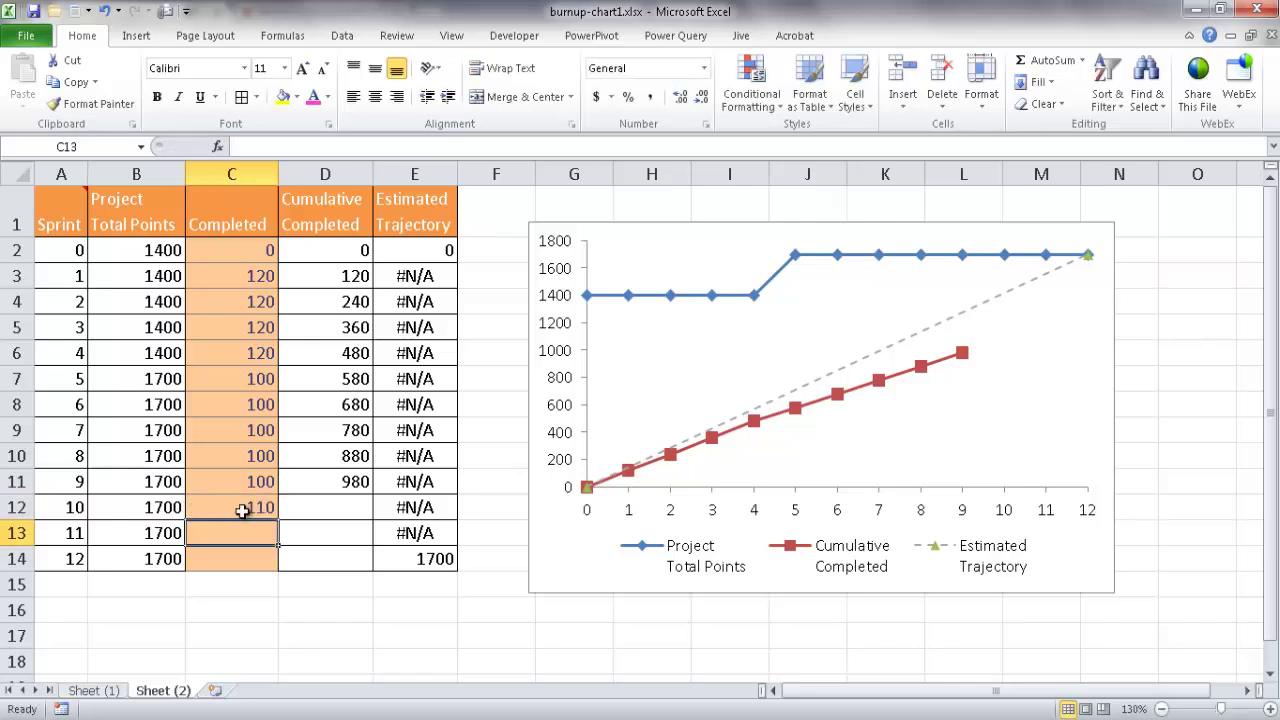
text(1)
key(Return)
text(100)
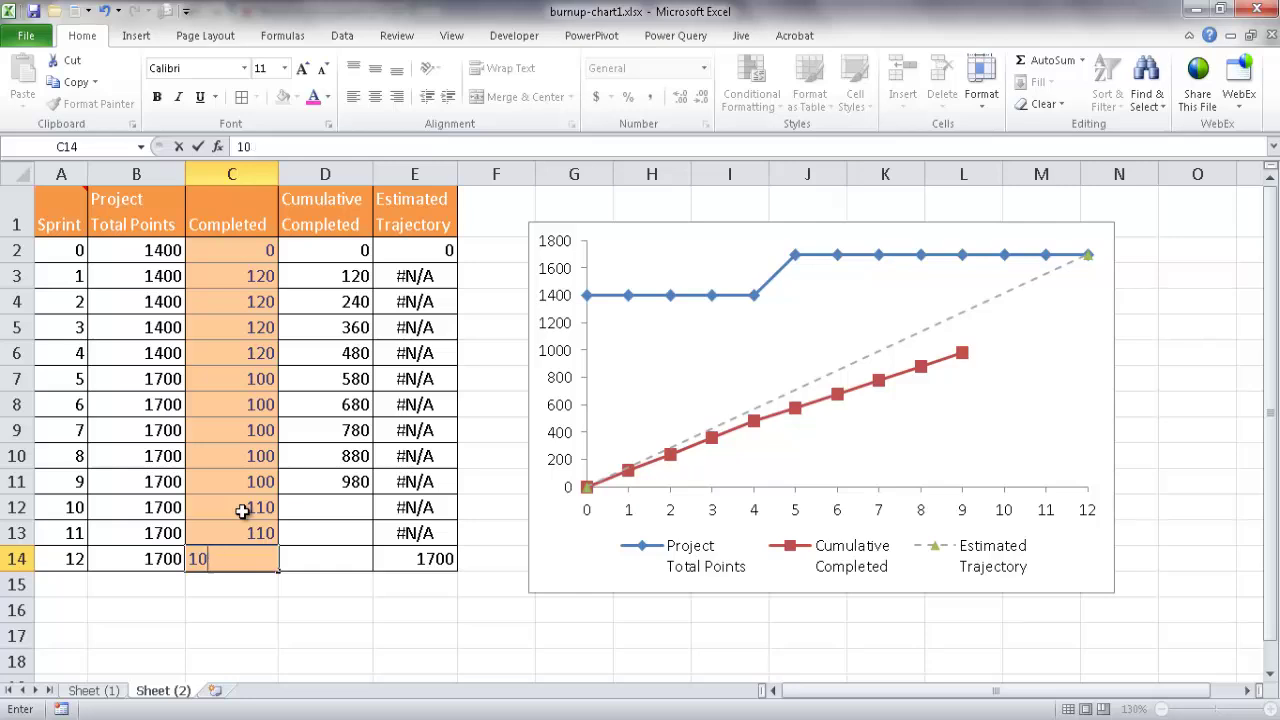
key(Return)
click(335, 483)
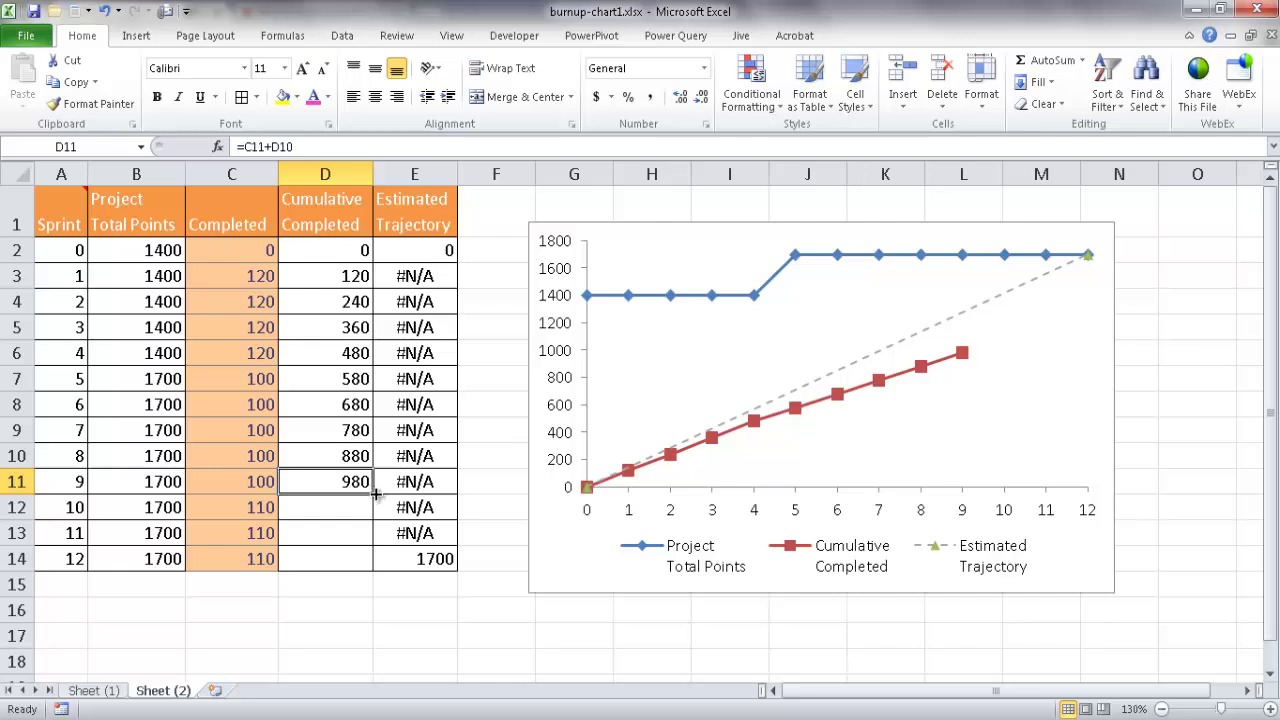
drag(371, 493, 370, 566)
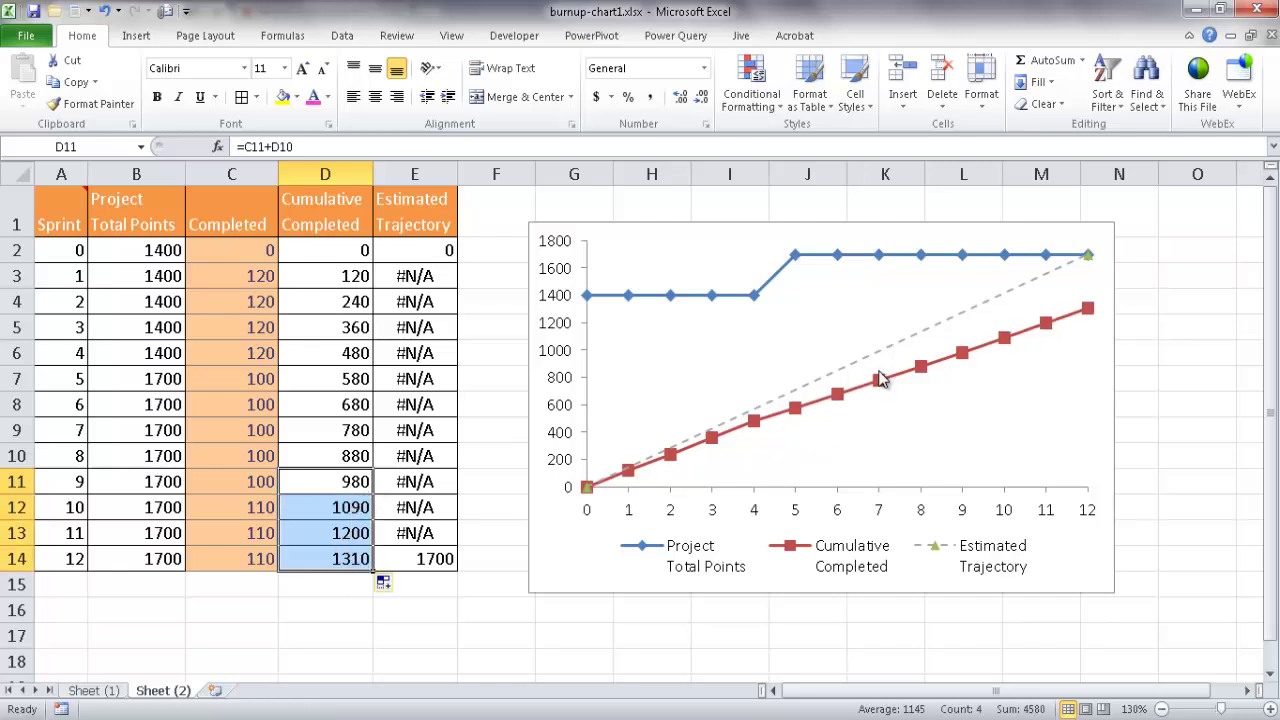
Step: Add an Above Chart title reading 'Burn-up Chart' to the selected chart
click(1080, 320)
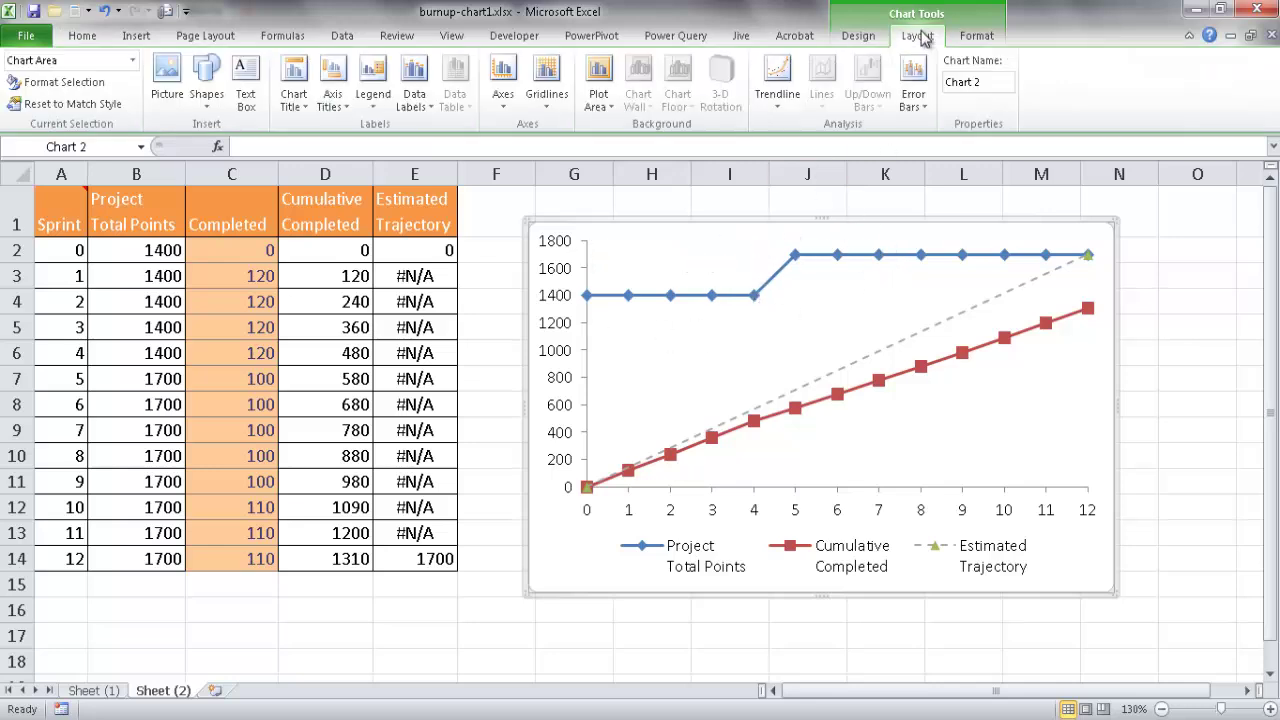
click(294, 82)
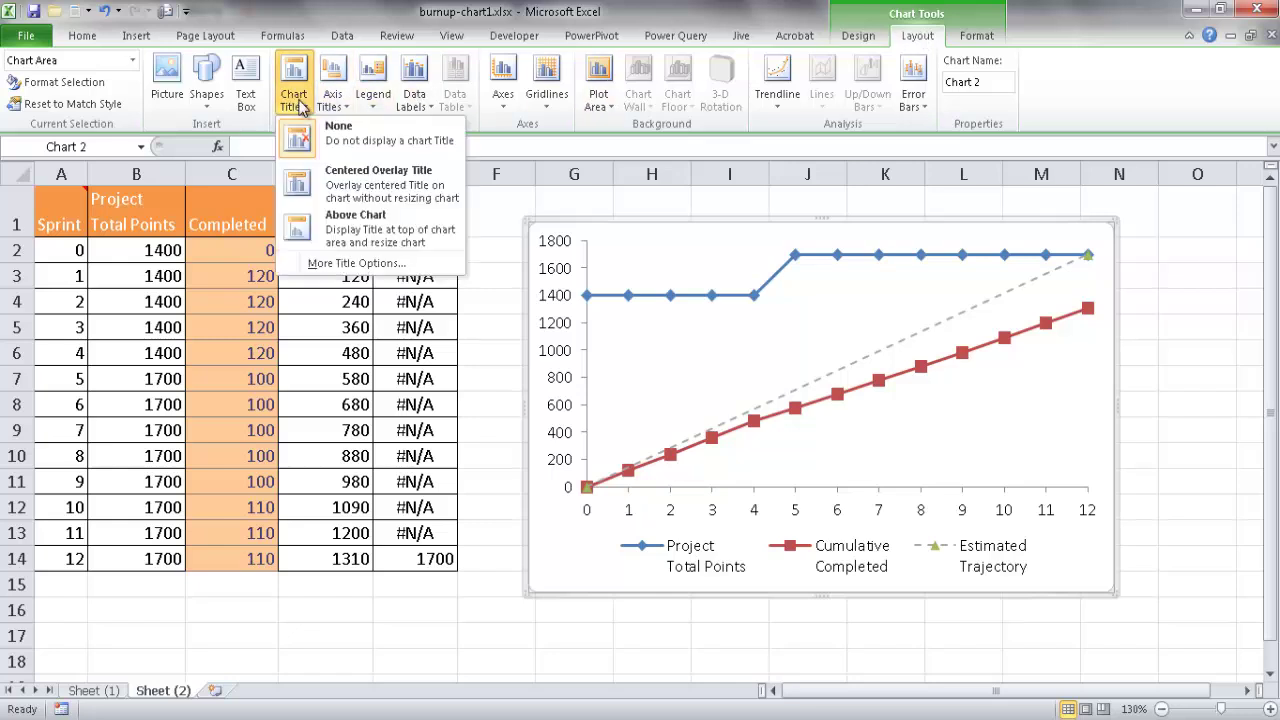
click(395, 224)
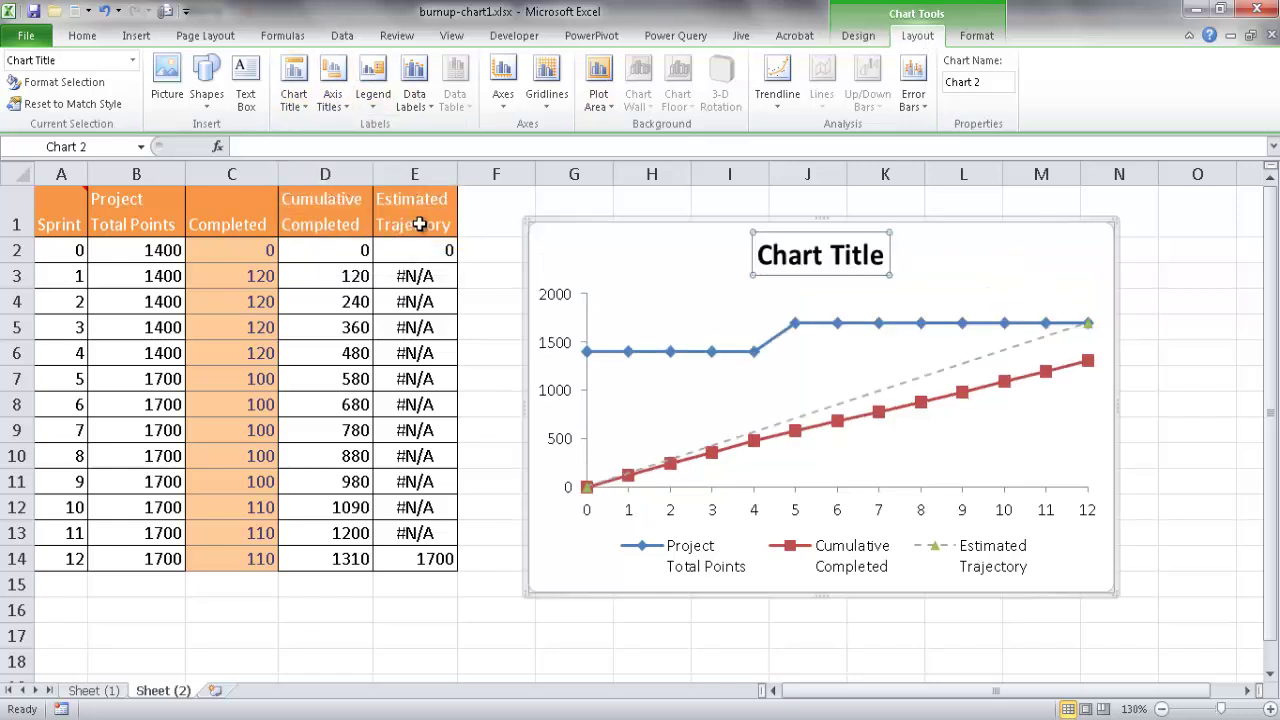
text(Burn)
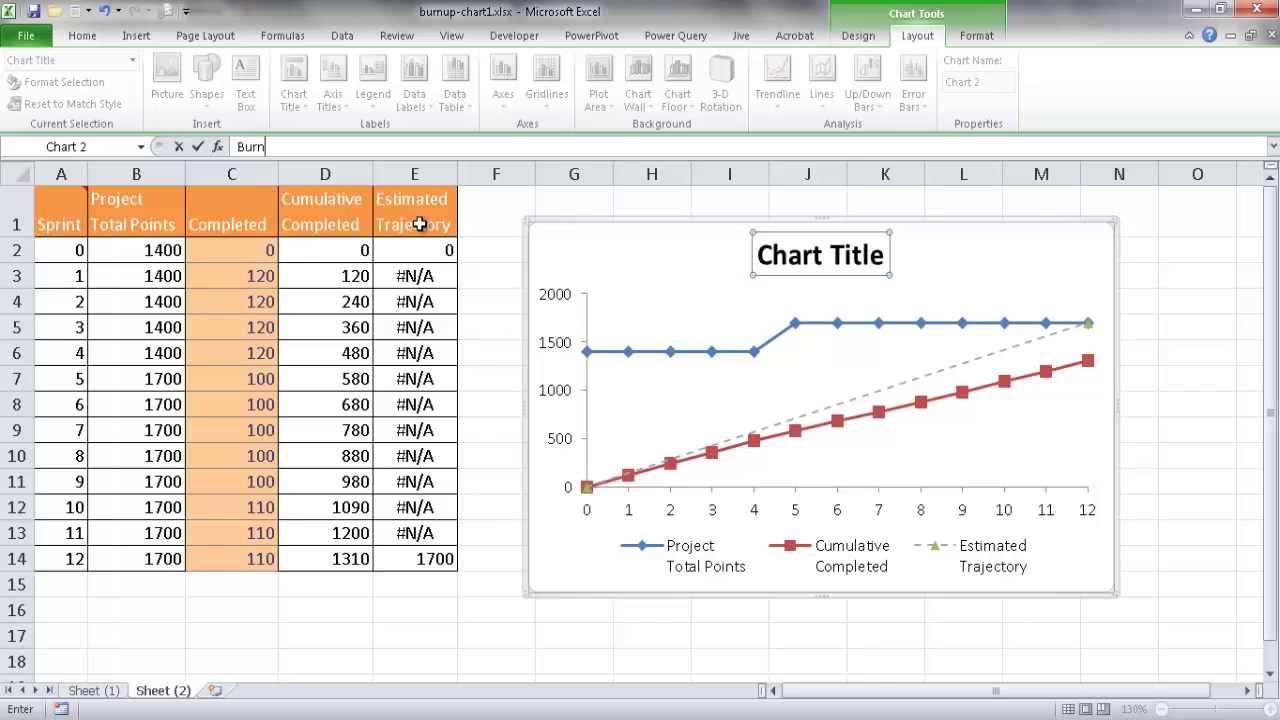
text(-up Chart)
key(Return)
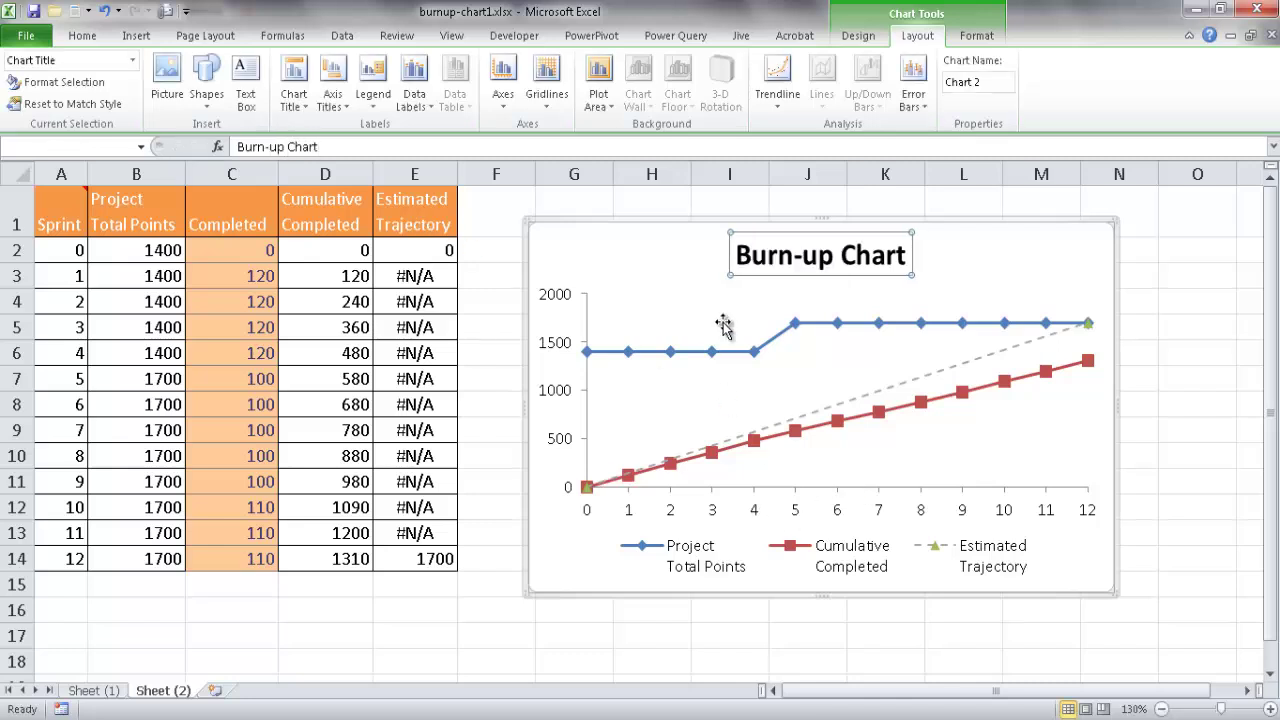
Step: Add the title 'Sprints' below the horizontal axis
click(332, 85)
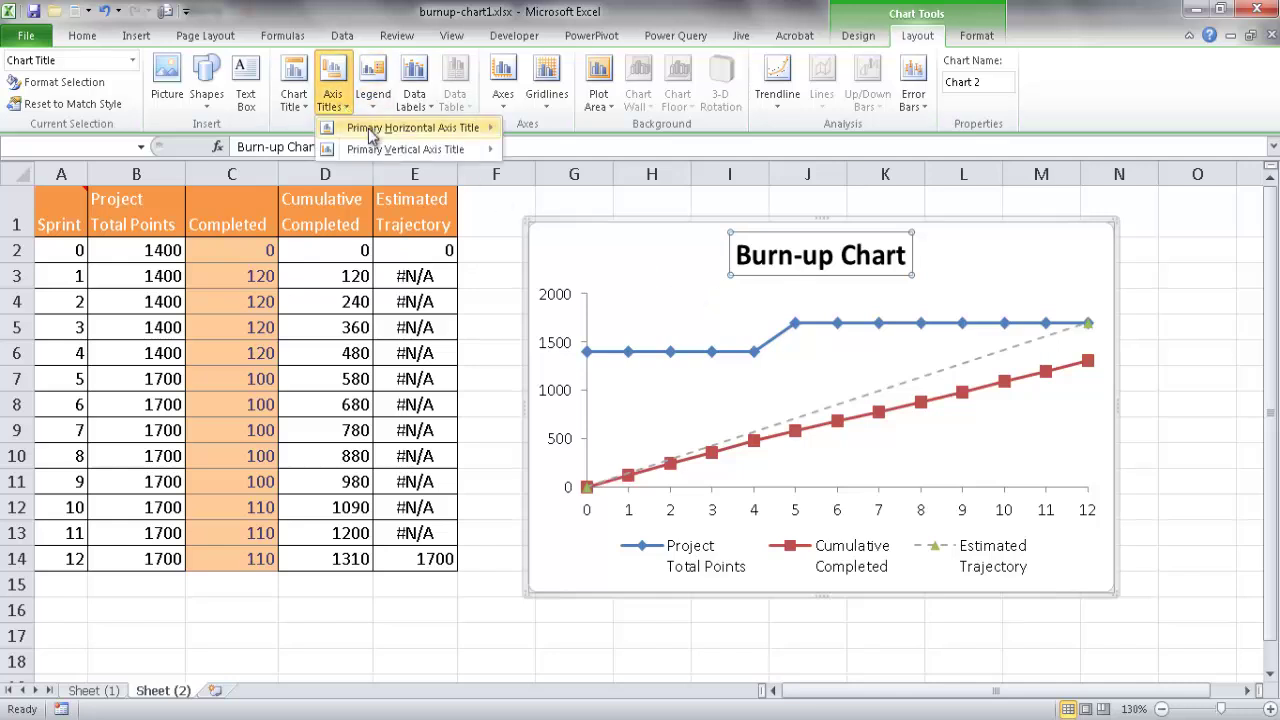
mouse_move(400, 130)
click(622, 192)
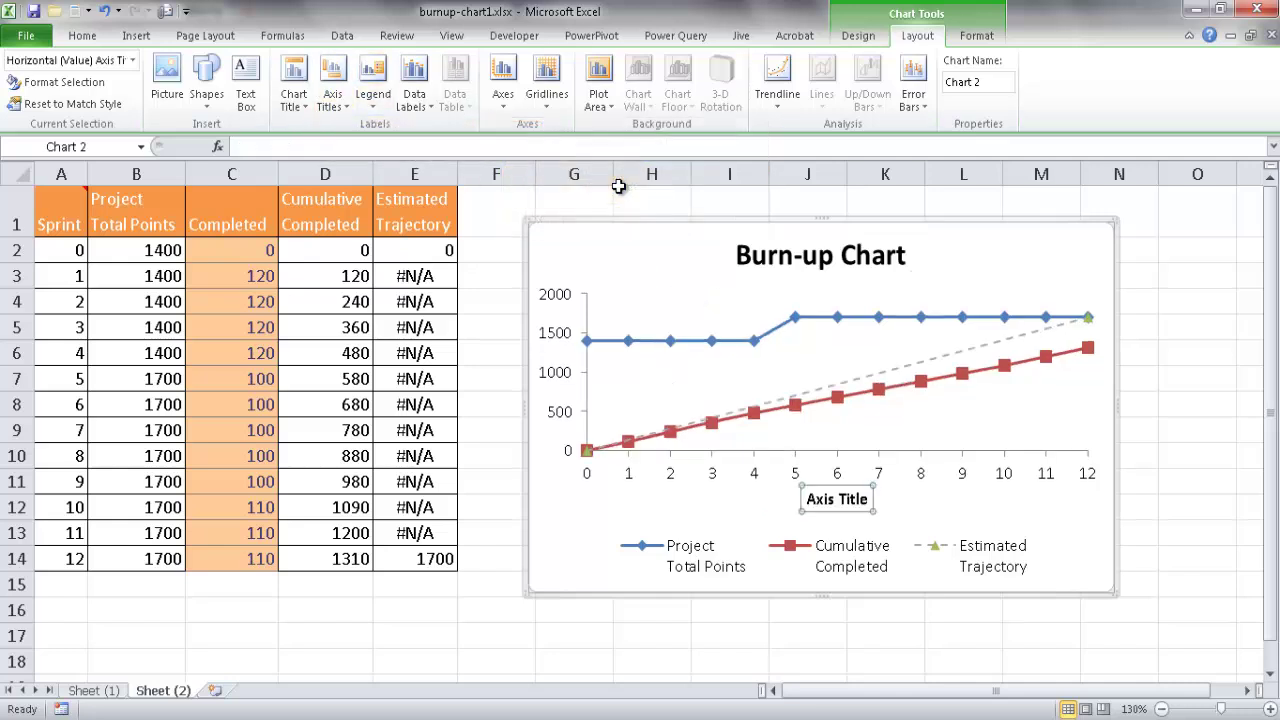
text(Sprint)
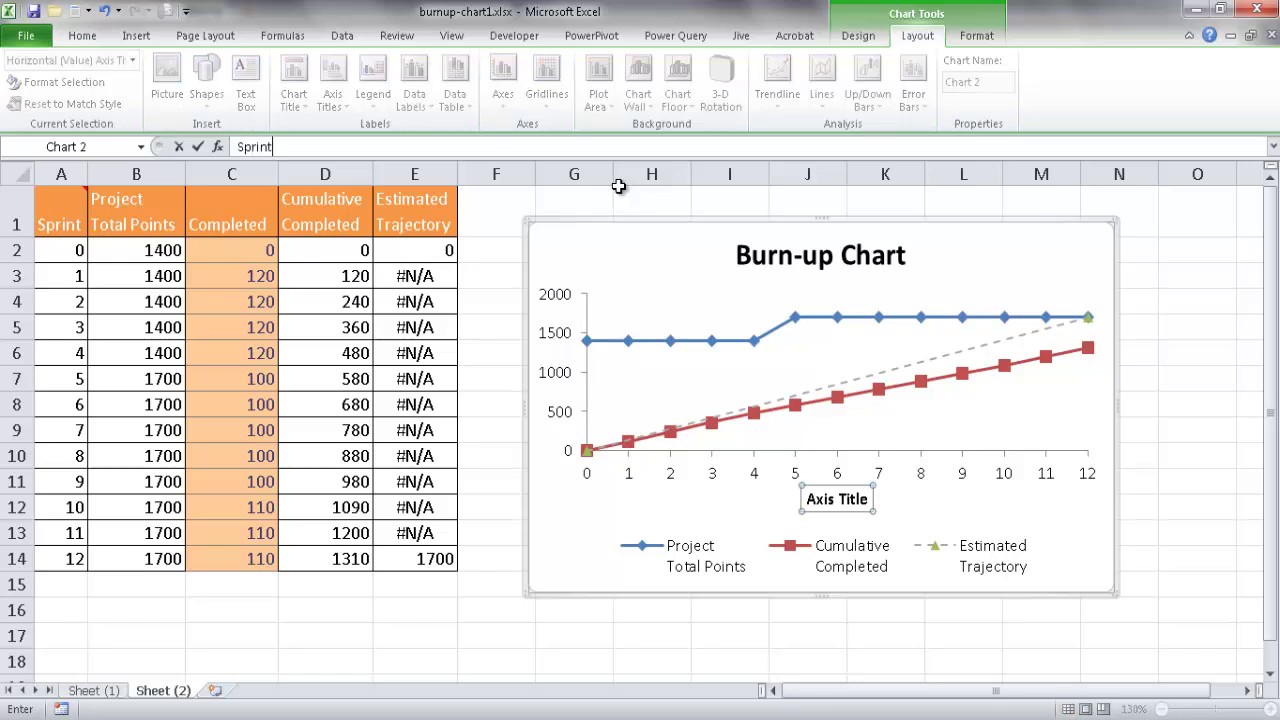
text(s)
key(Return)
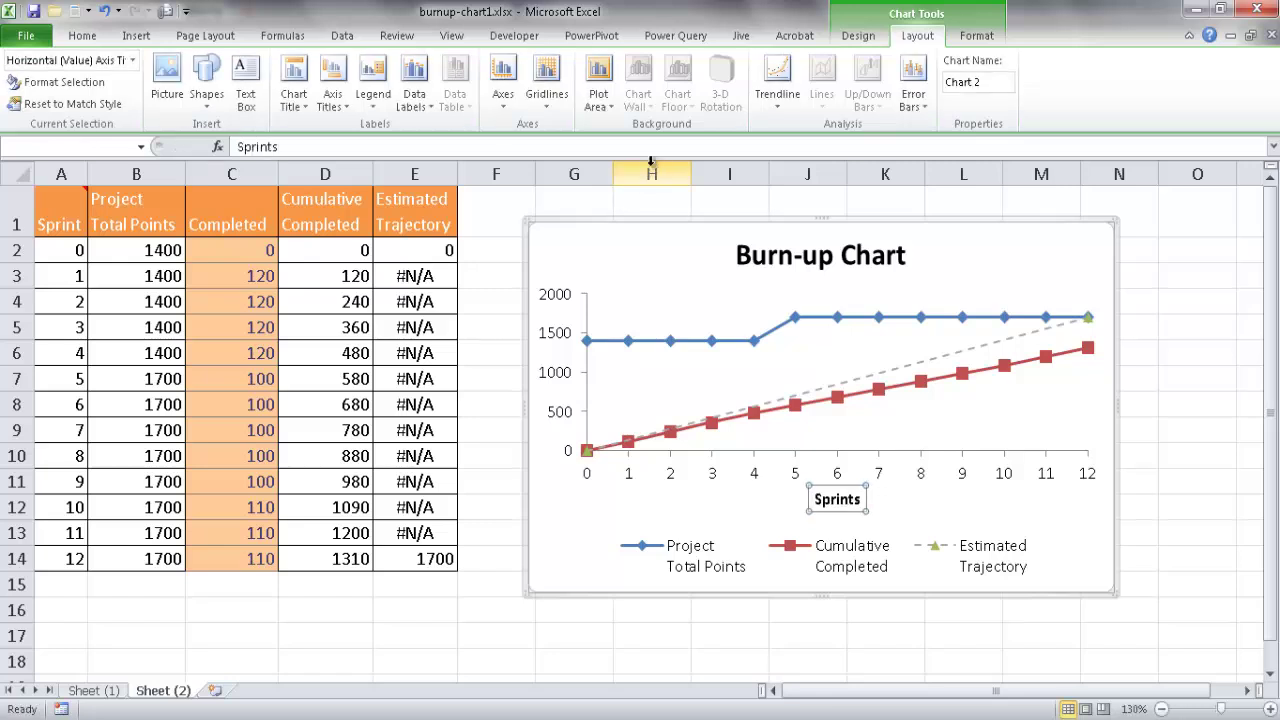
Step: Add a rotated 'Points' title to the vertical axis, replacing the stacked-text title
click(332, 100)
mouse_move(381, 148)
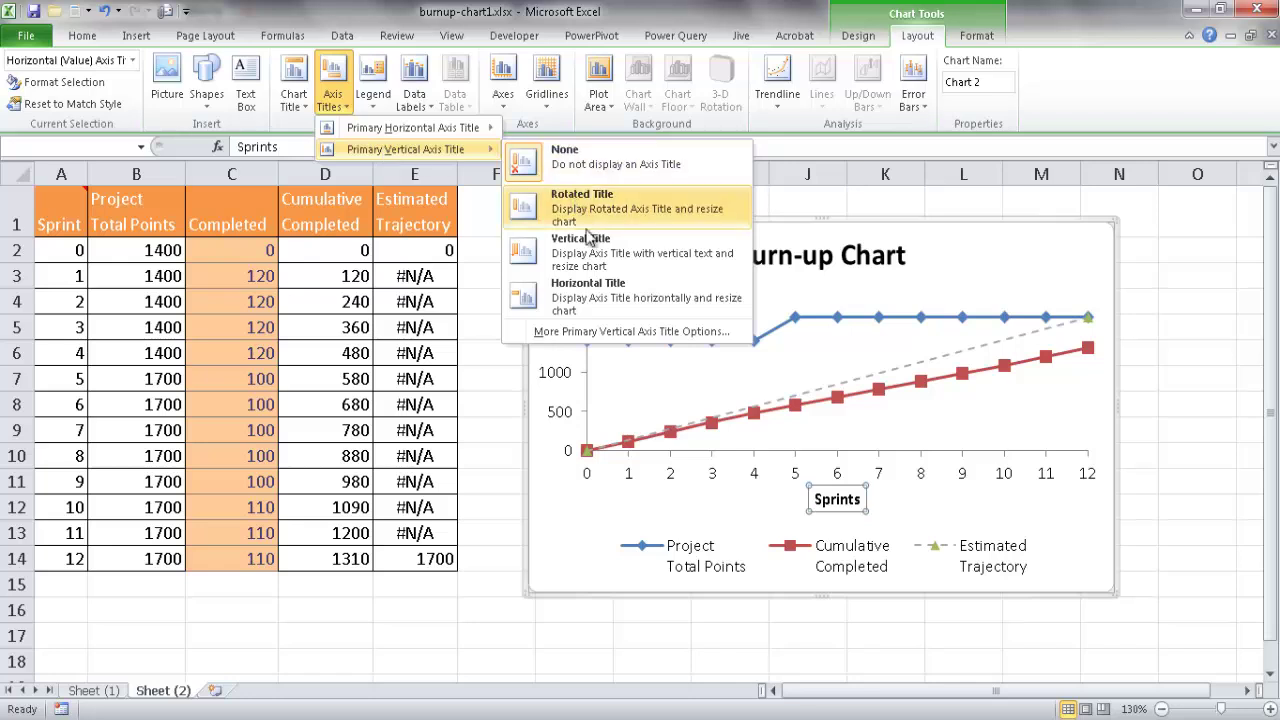
click(583, 248)
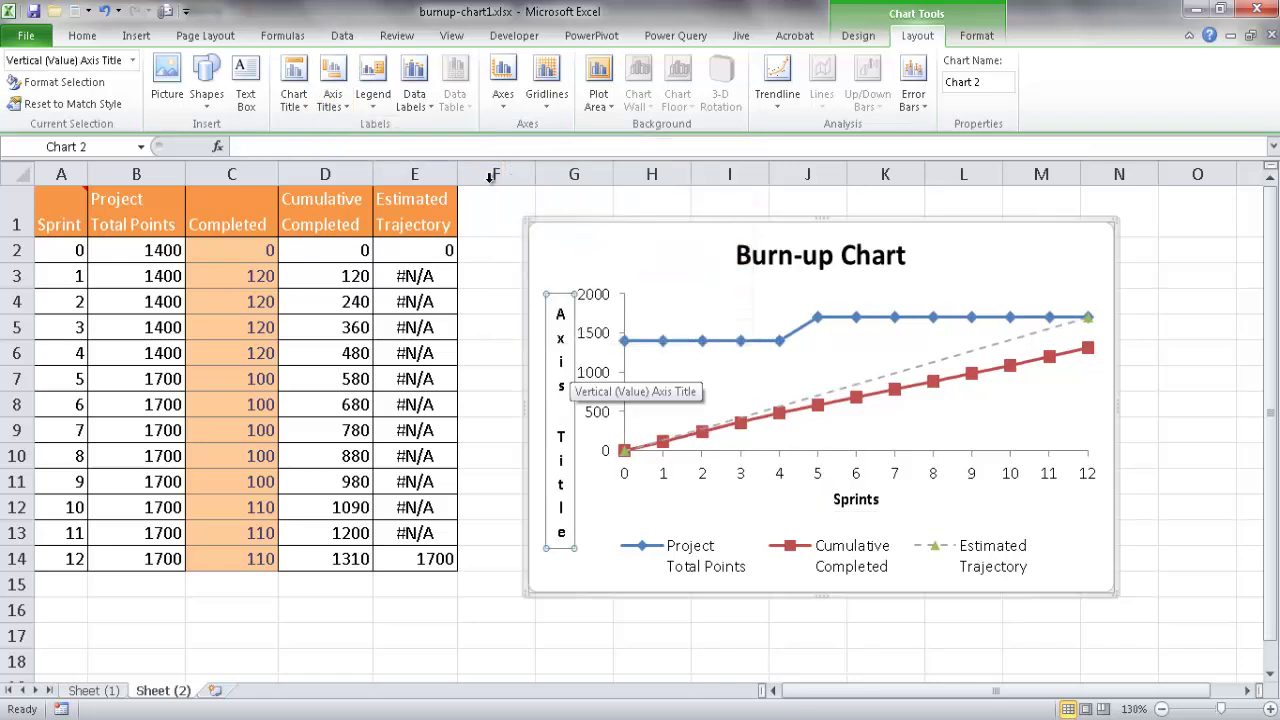
click(347, 104)
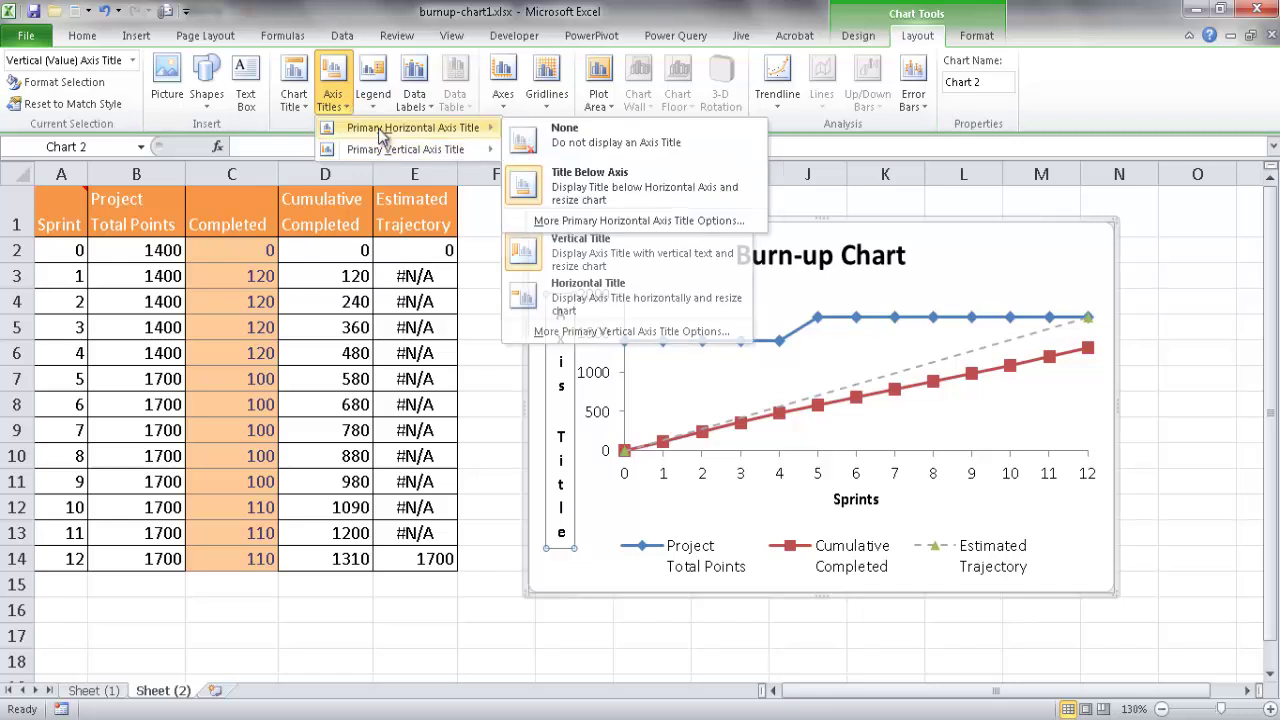
mouse_move(420, 127)
mouse_move(380, 150)
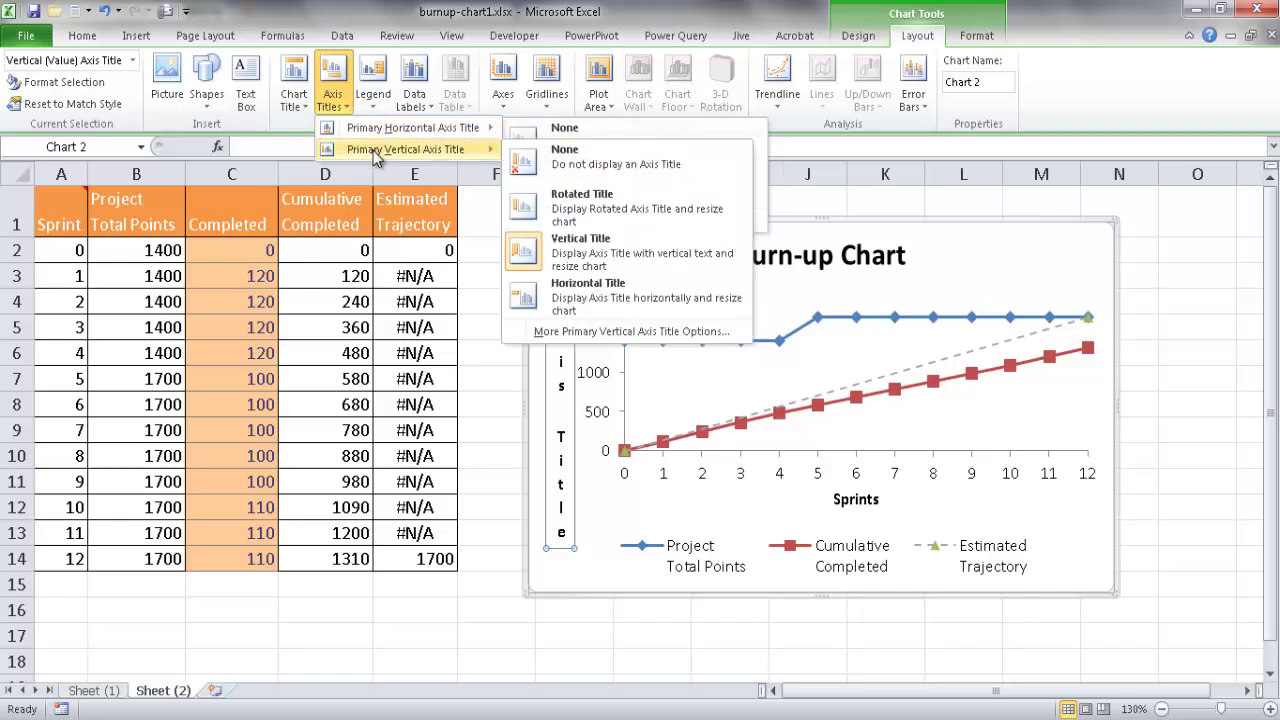
click(588, 204)
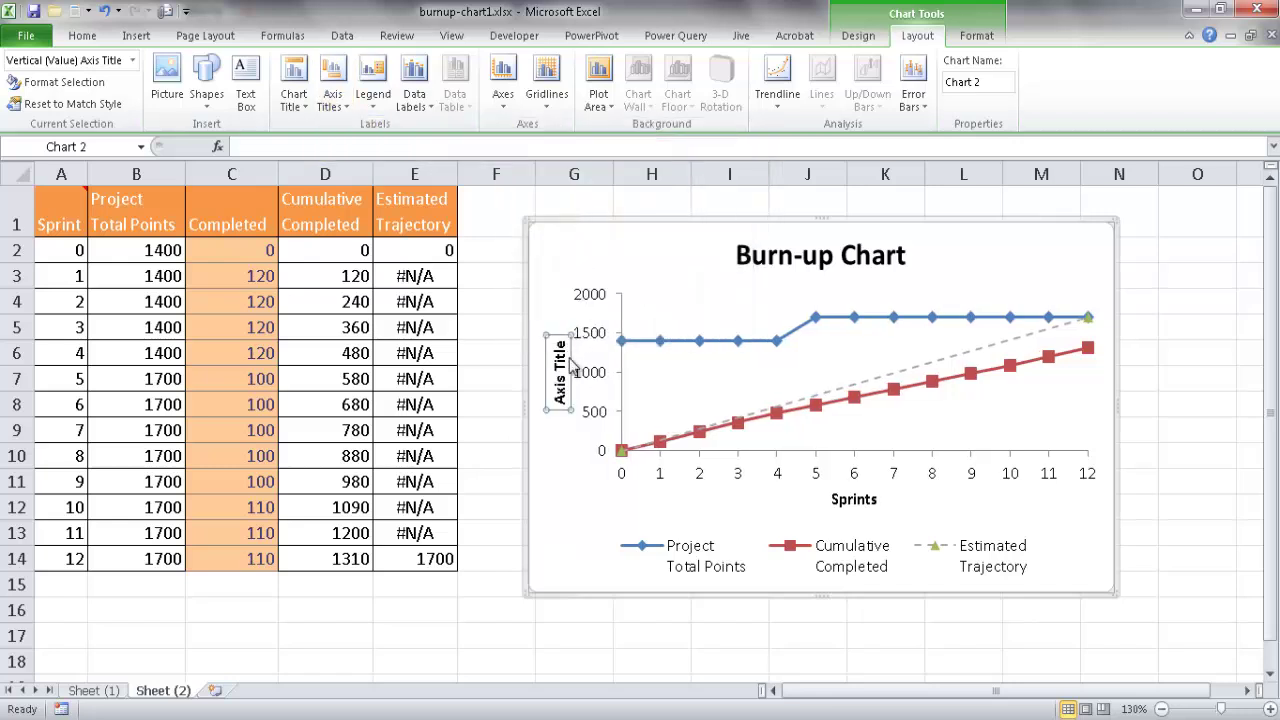
text(Points)
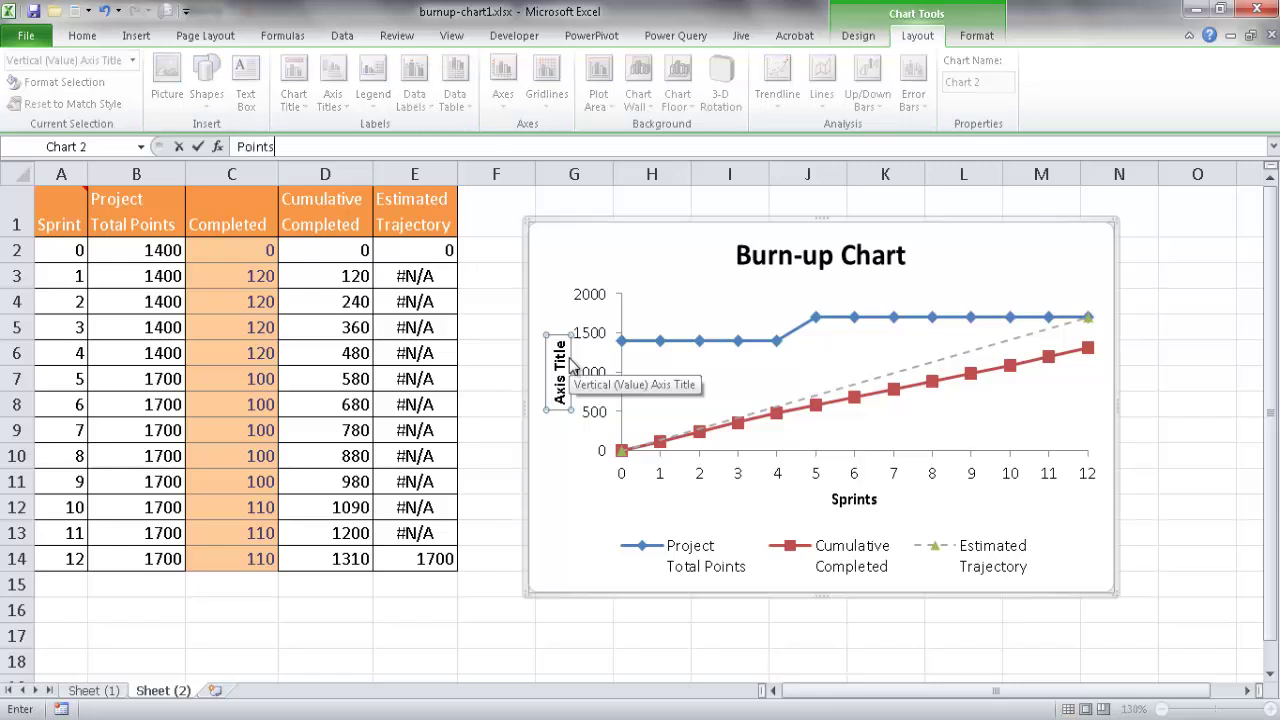
key(Return)
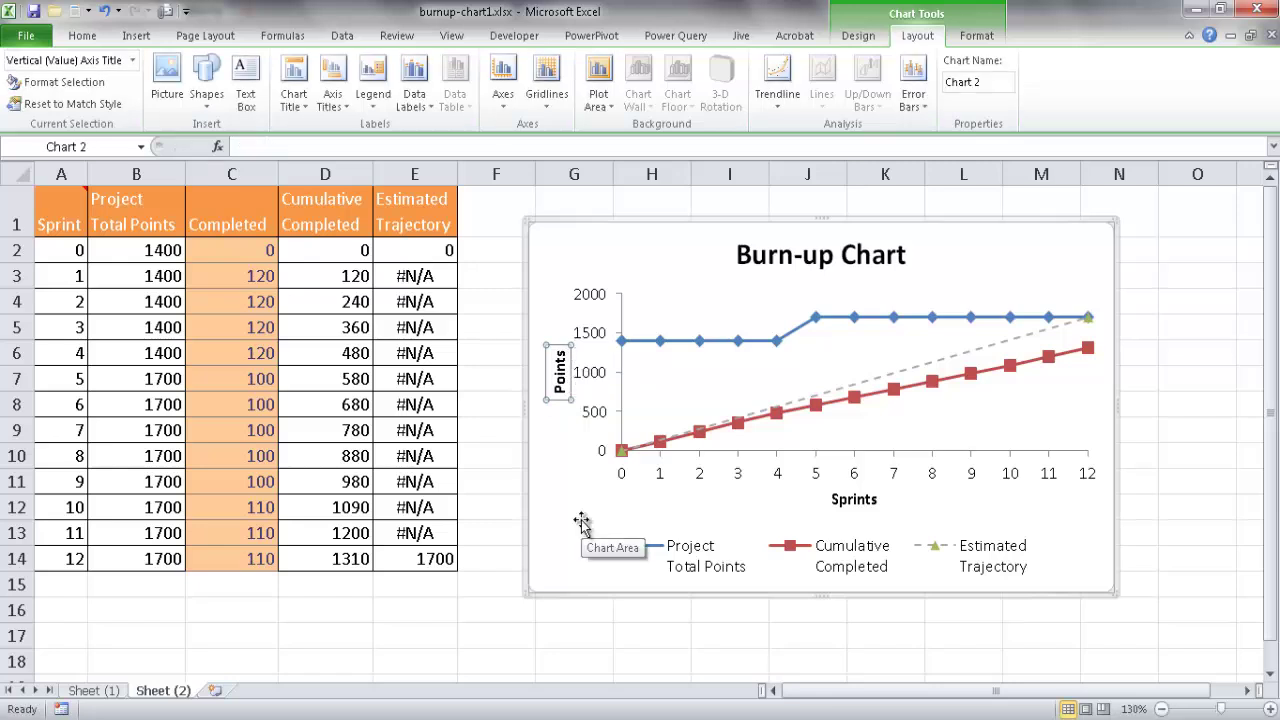